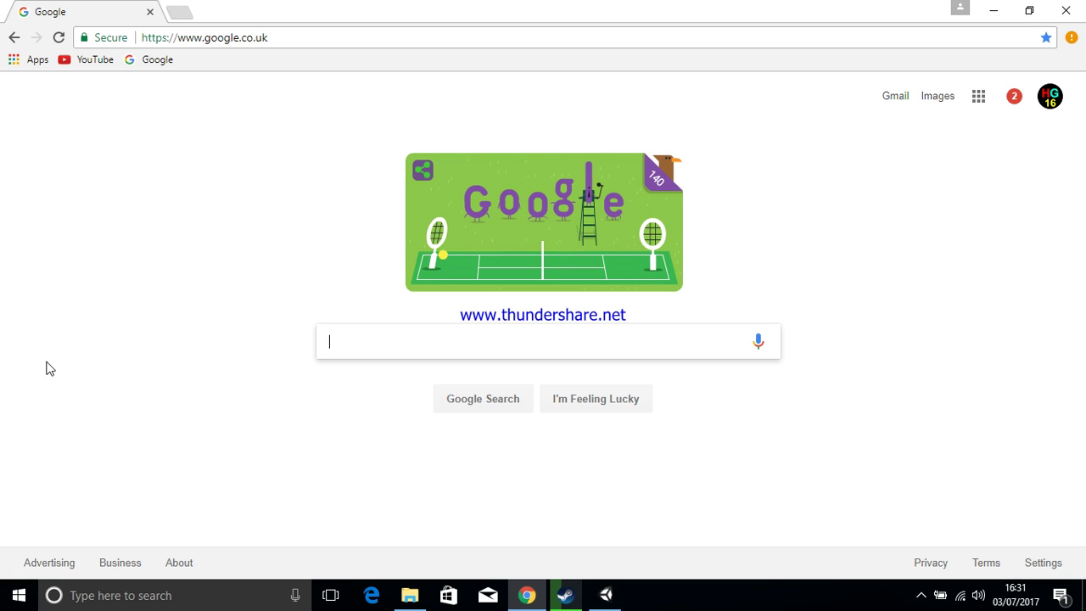
Step: Open the website unity3d.com and accept its cookie notice
left_click(296, 34)
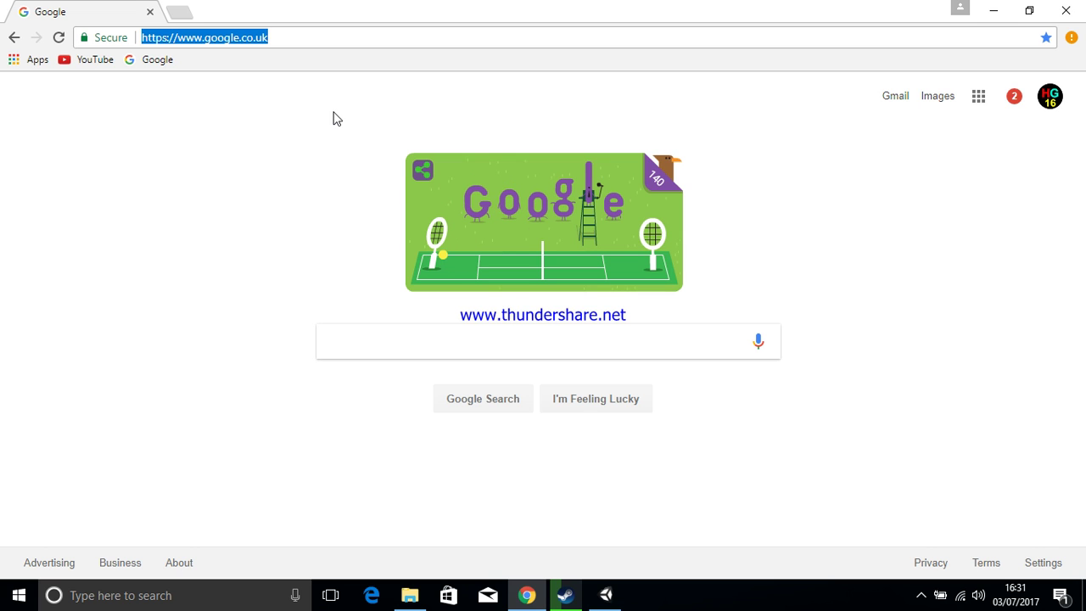
type("uni")
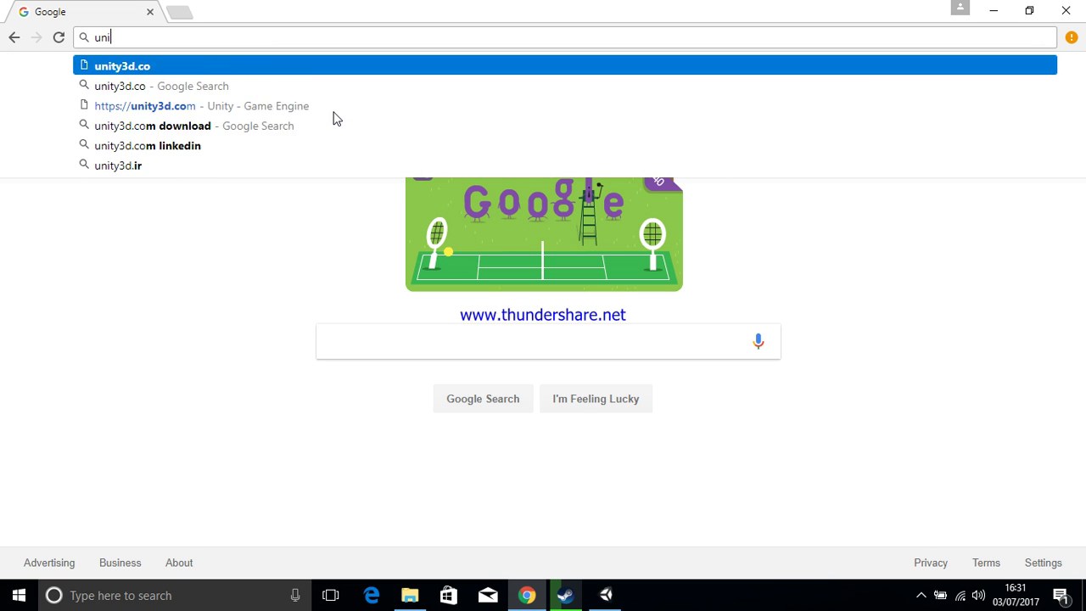
type("ty3d.")
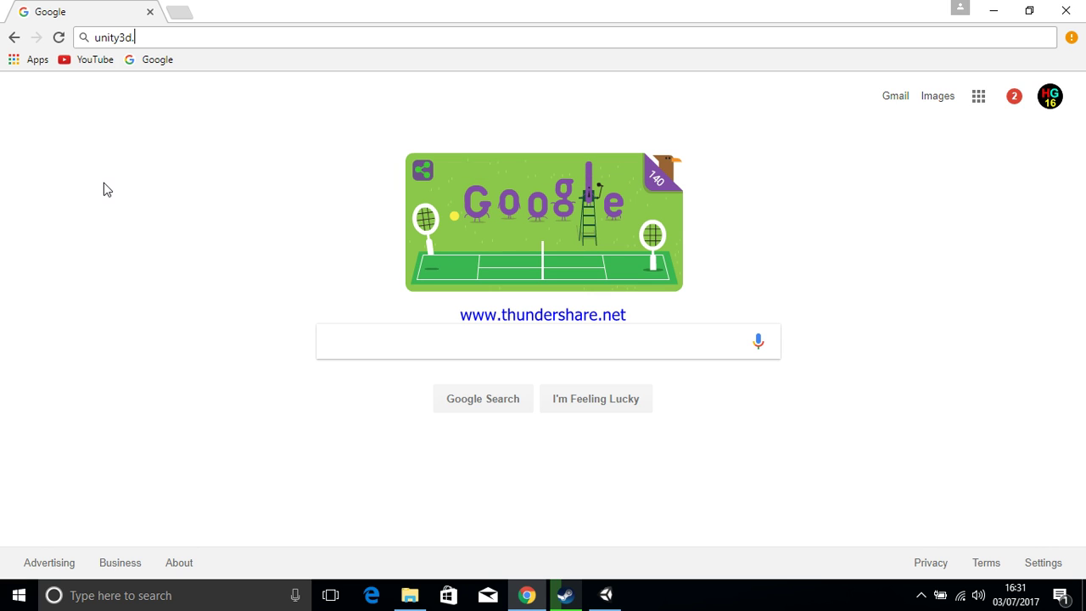
type("com")
key("Return")
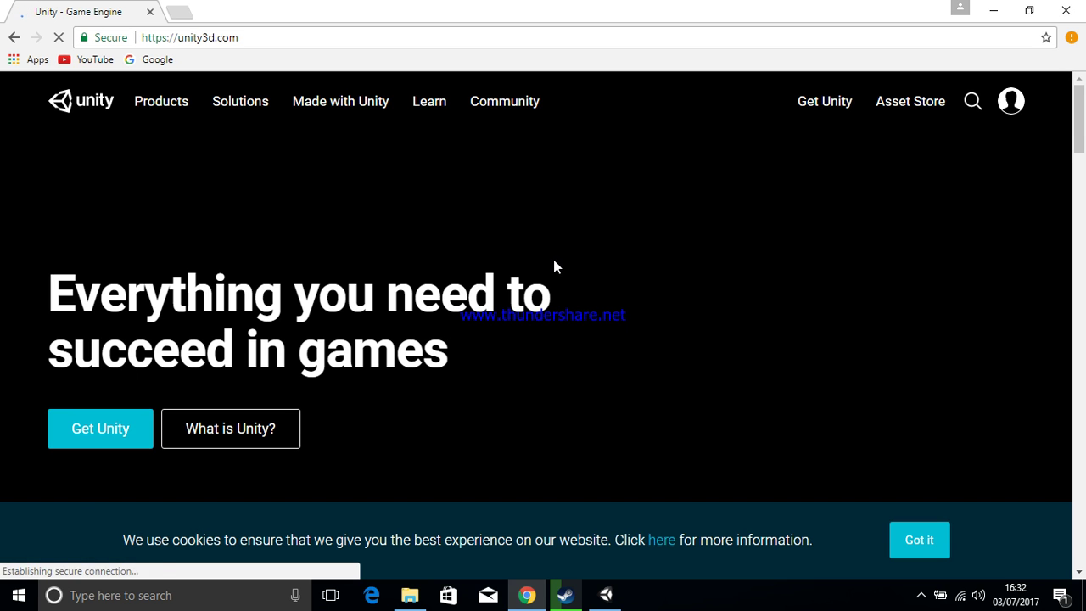
left_click(915, 538)
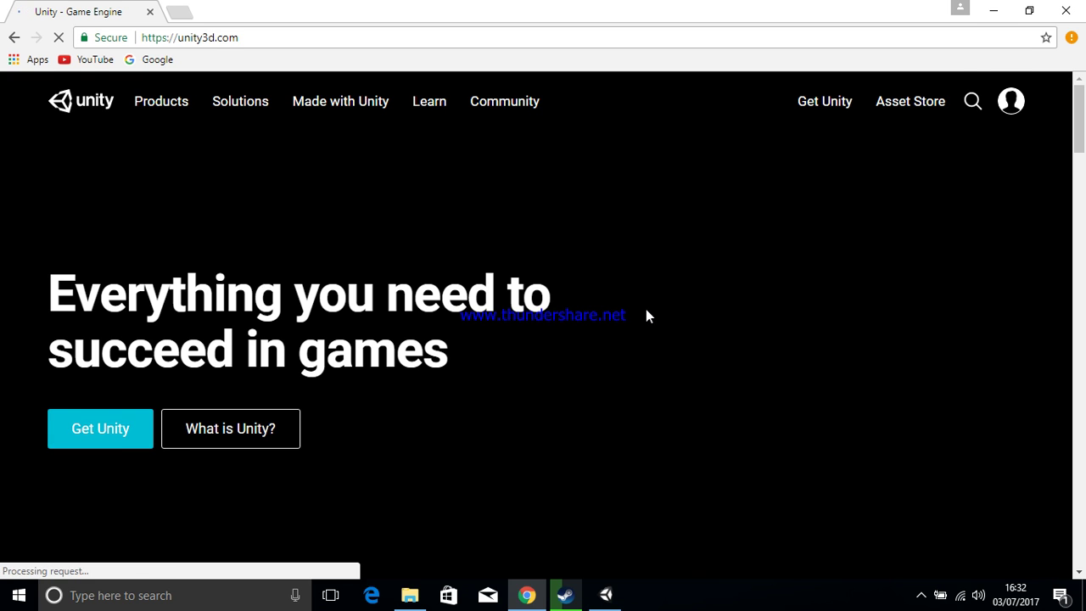
Step: Look through the Unity homepage, from the headline section to the news banners and the Get started with Unity resources
scroll(646, 315, "down", 1)
scroll(646, 316, "up", 1)
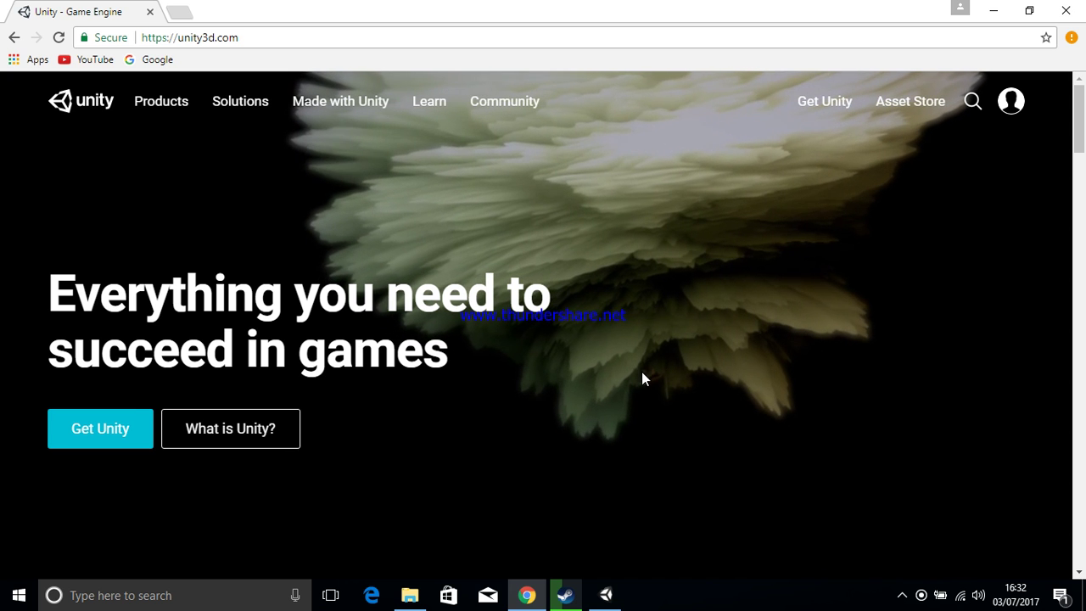
scroll(645, 377, "down", 1)
scroll(645, 377, "down", 2)
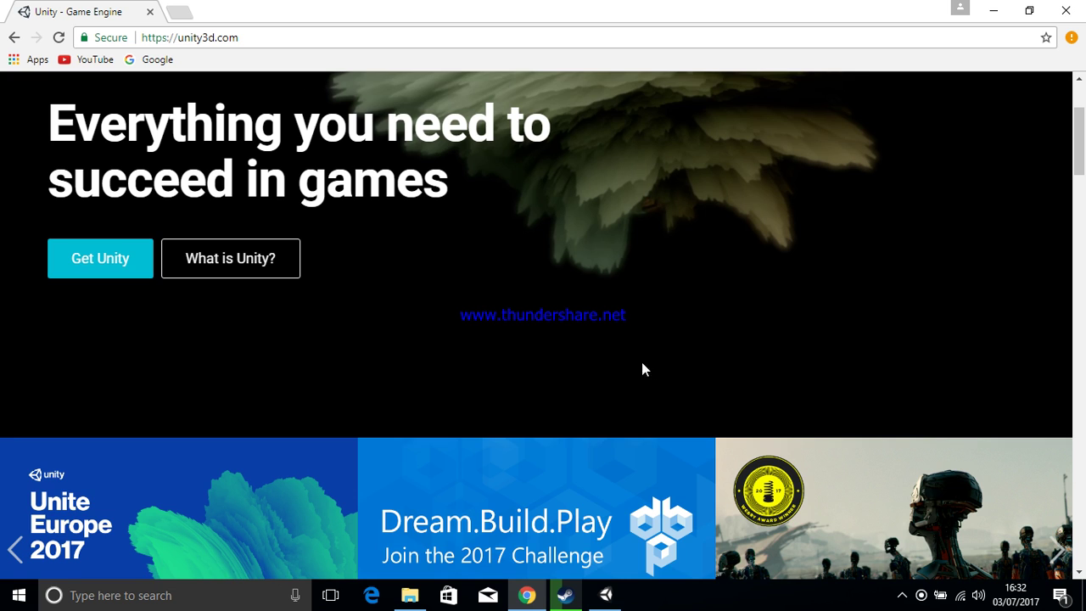
scroll(645, 377, "down", 1)
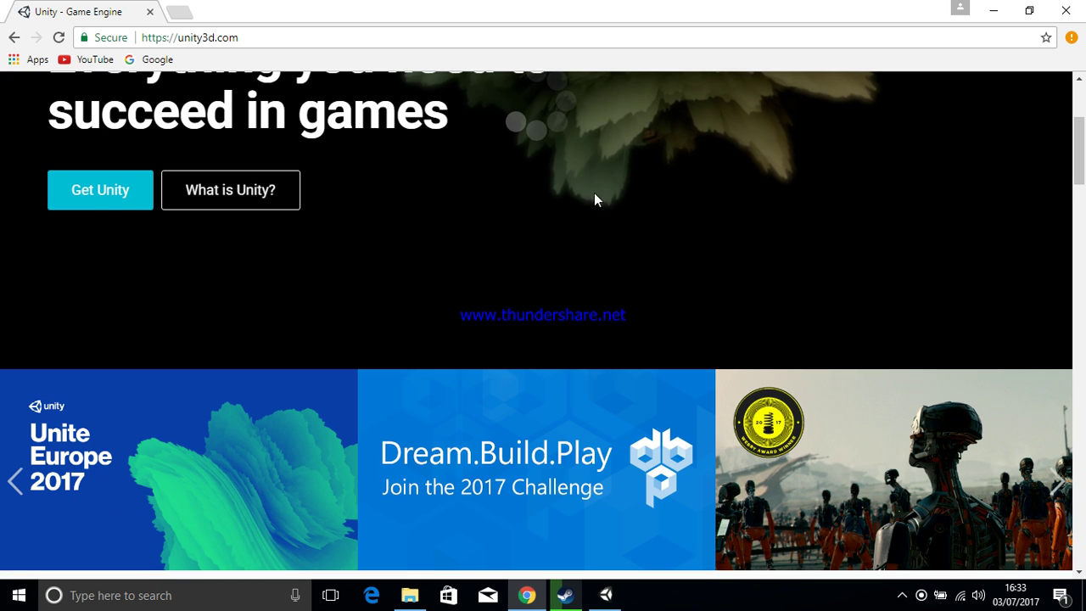
scroll(572, 263, "down", 1)
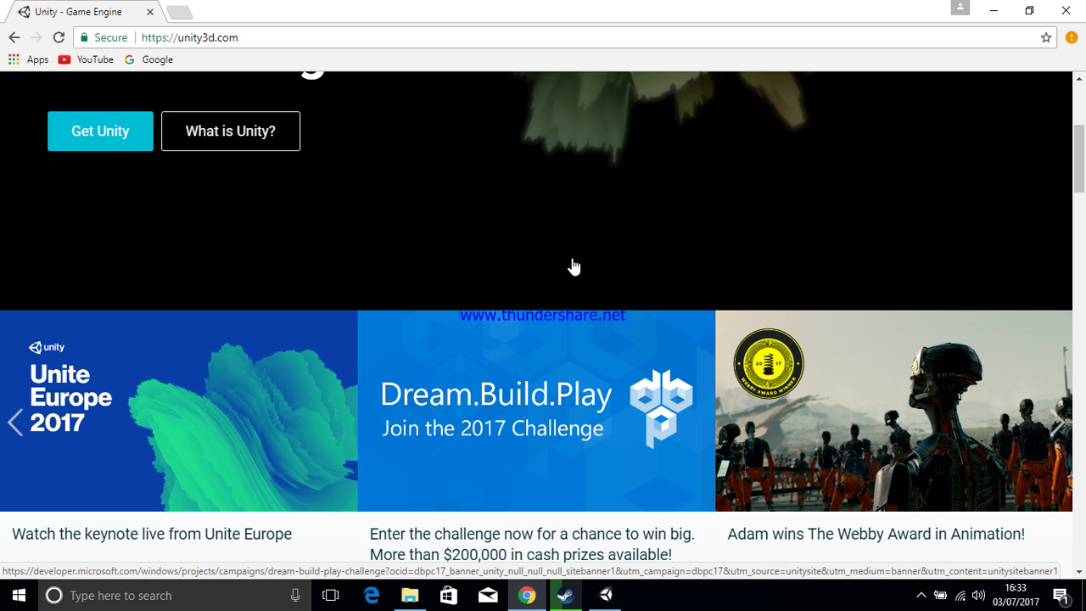
scroll(574, 266, "down", 2)
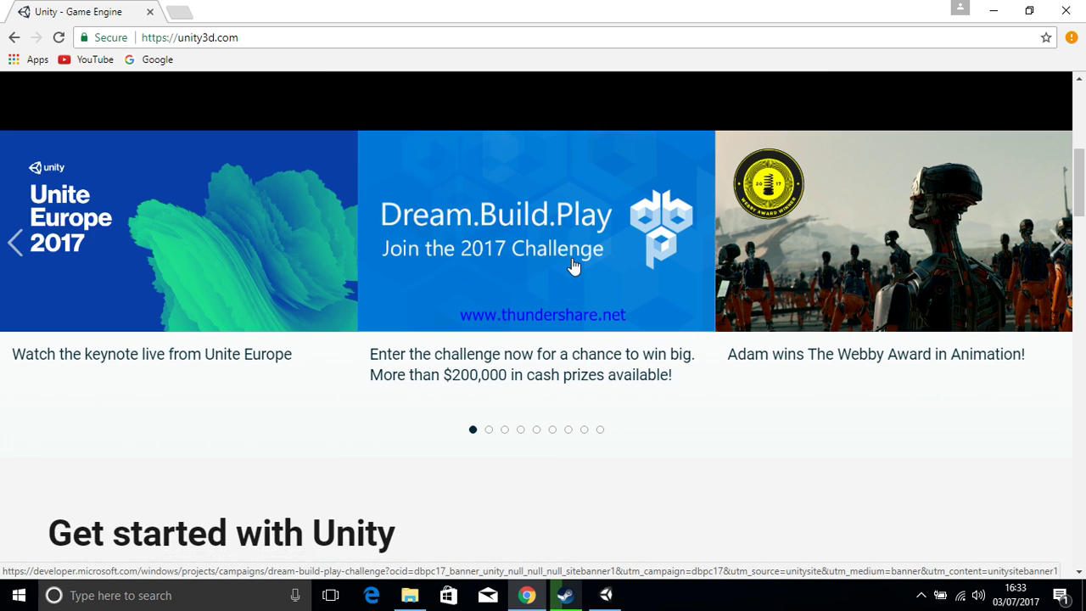
scroll(574, 266, "down", 1)
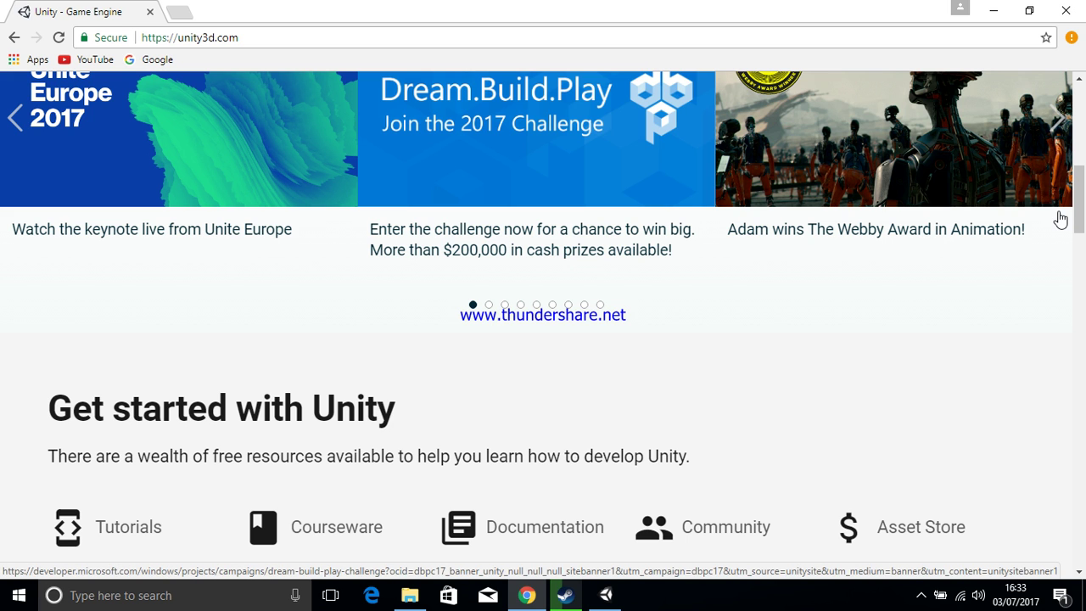
scroll(672, 187, "up", 1)
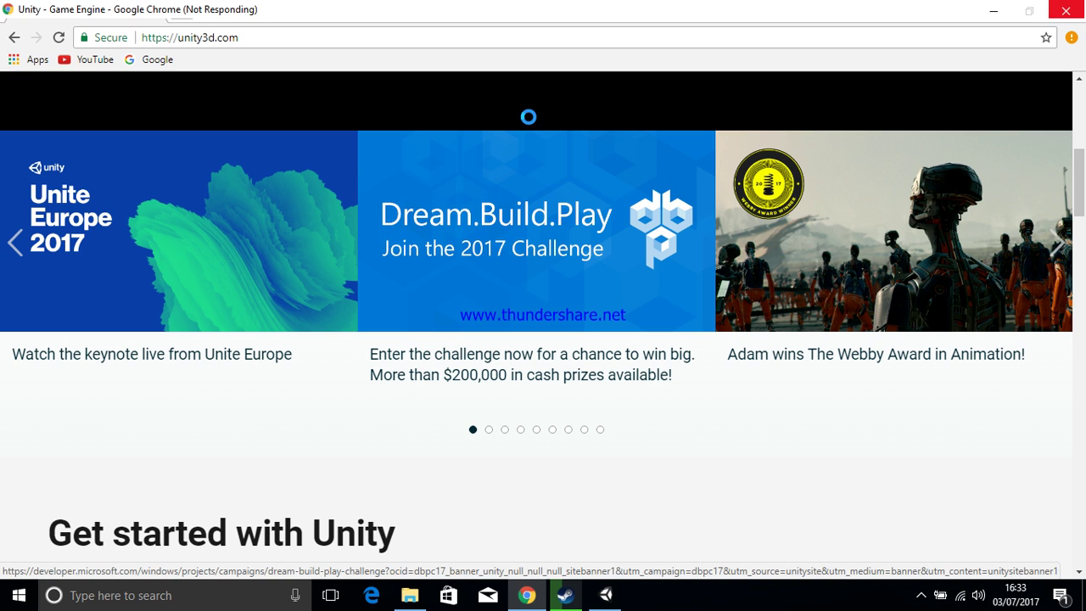
scroll(529, 125, "up", 5)
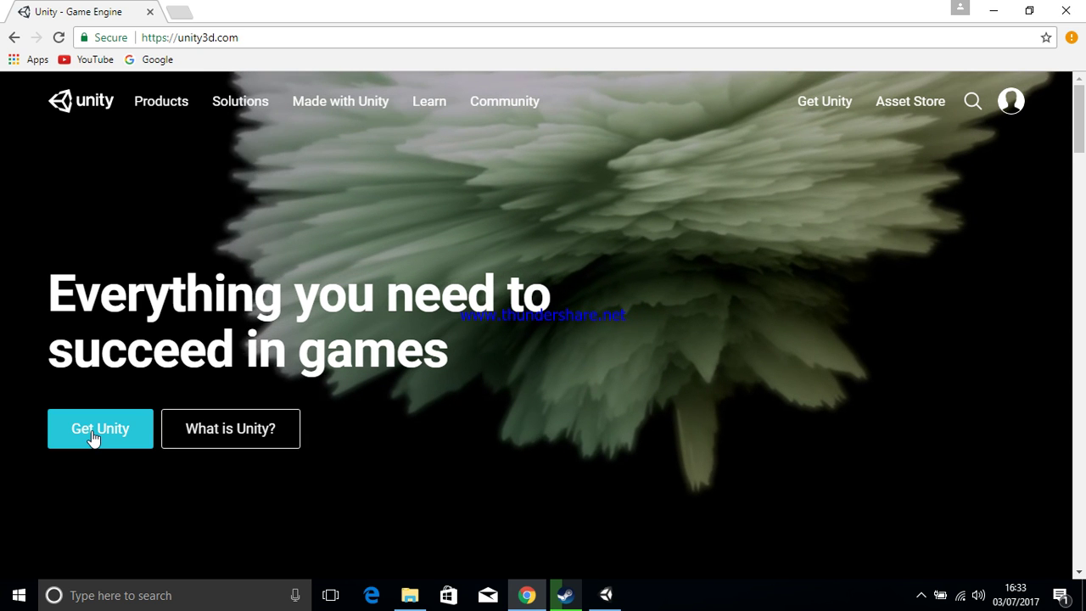
Step: Open the Get Unity store page and view the Personal, Plus, Pro and Enterprise plans with their prices
left_click(92, 429)
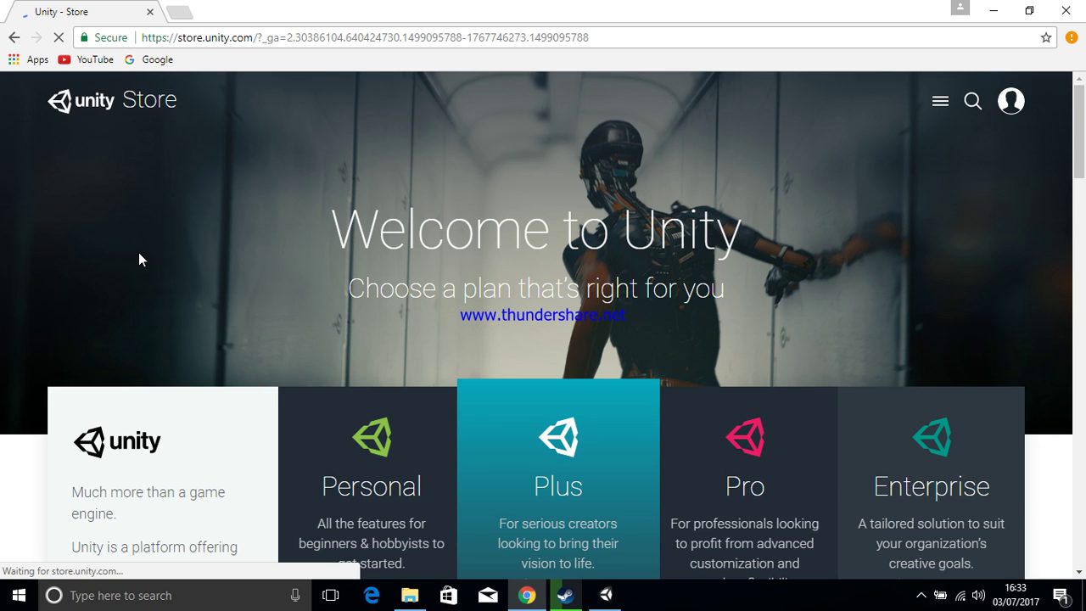
scroll(138, 252, "down", 5)
scroll(138, 251, "down", 1)
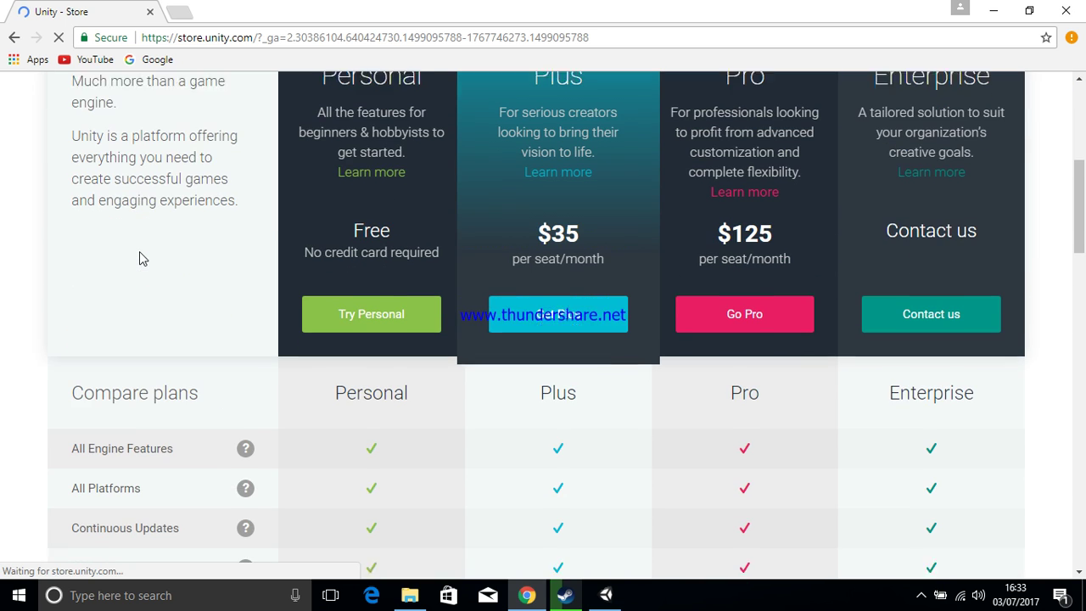
scroll(382, 293, "down", 1)
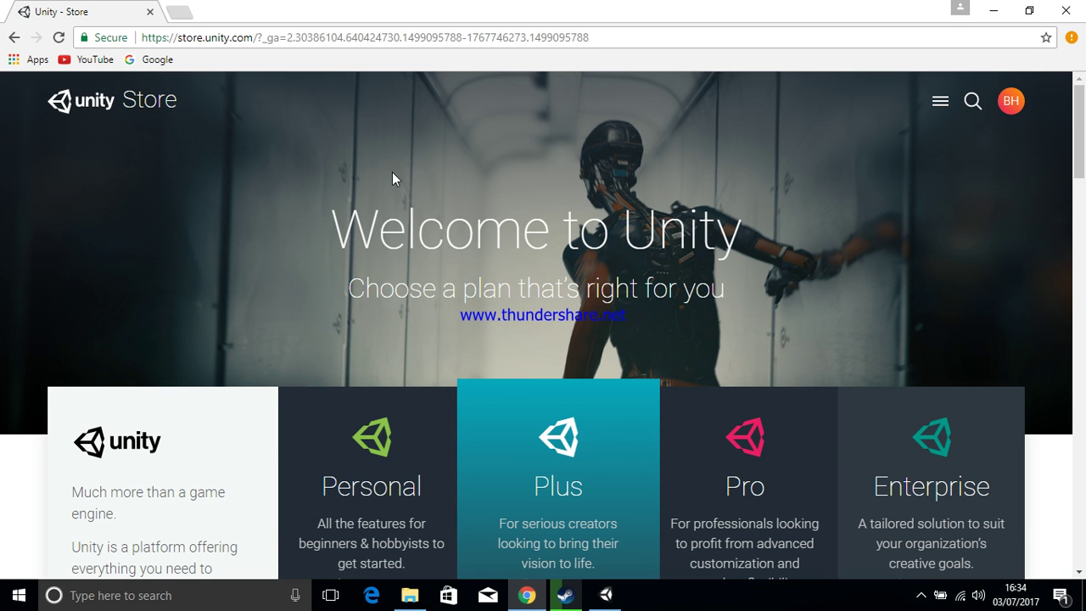
scroll(324, 221, "down", 3)
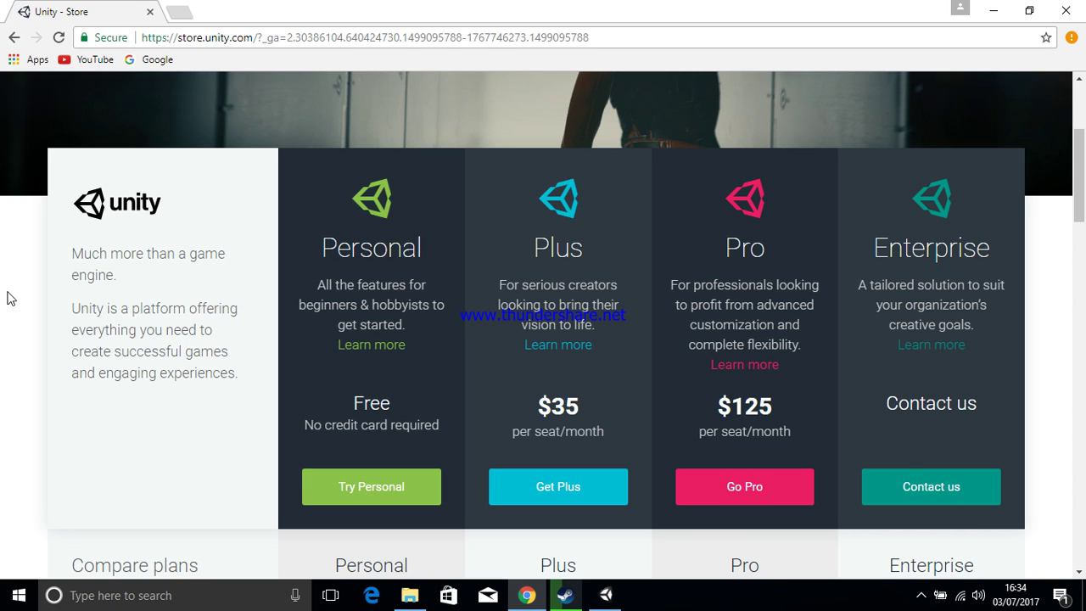
Step: Examine the Compare plans table for the features included in the Personal, Plus, Pro and Enterprise plans
scroll(10, 297, "down", 5)
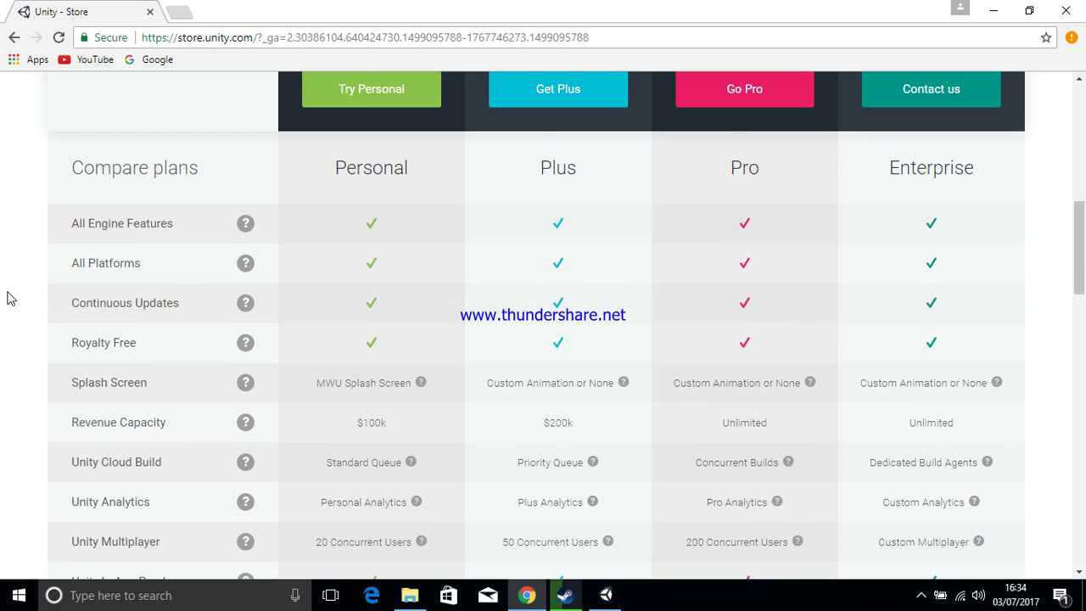
scroll(10, 298, "down", 1)
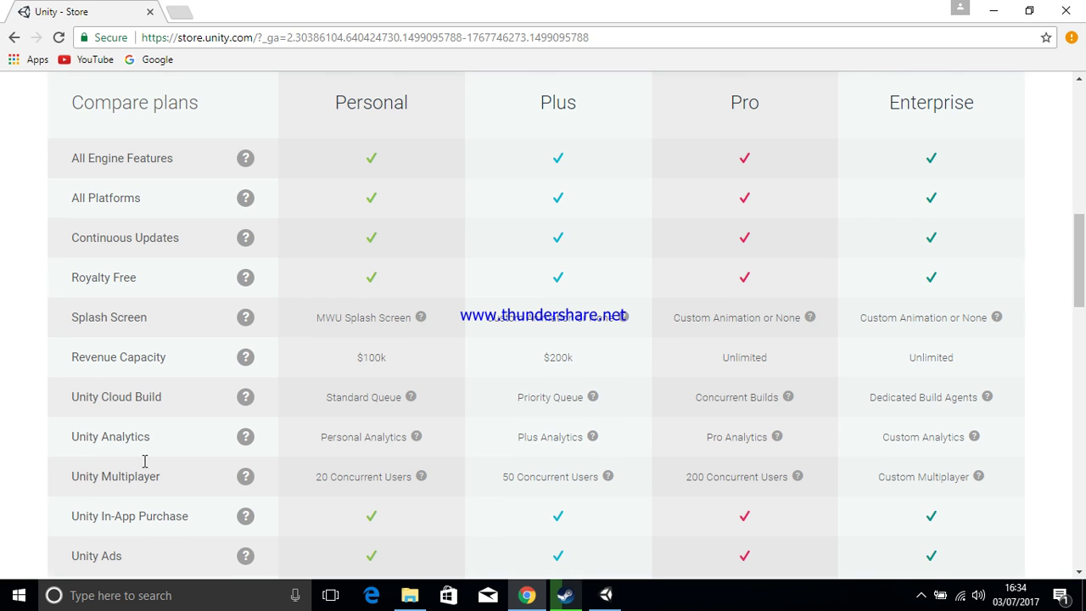
scroll(144, 461, "down", 1)
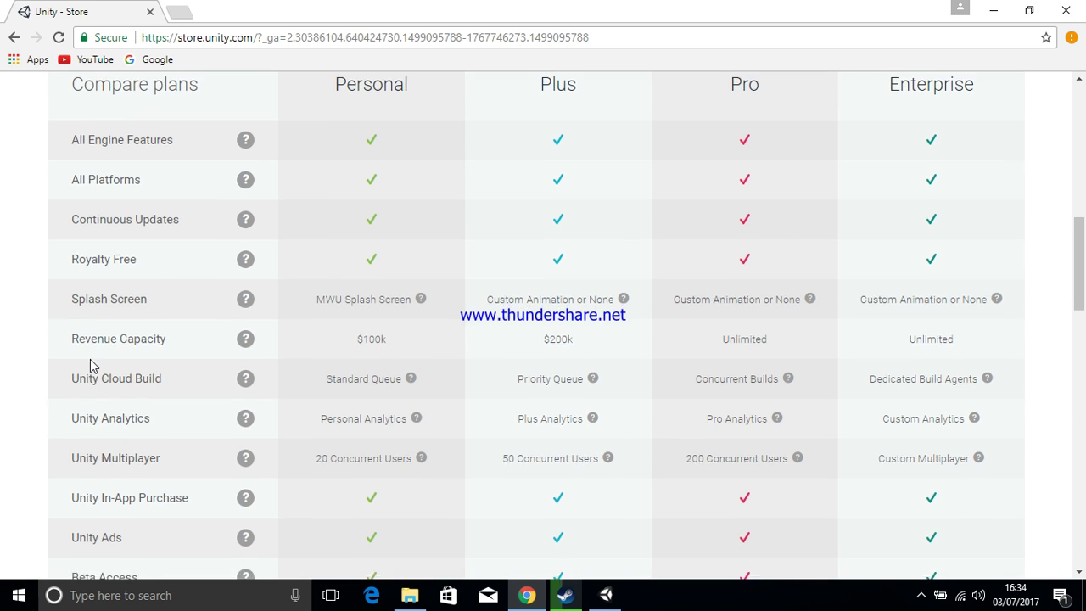
scroll(90, 359, "down", 4)
scroll(90, 359, "up", 1)
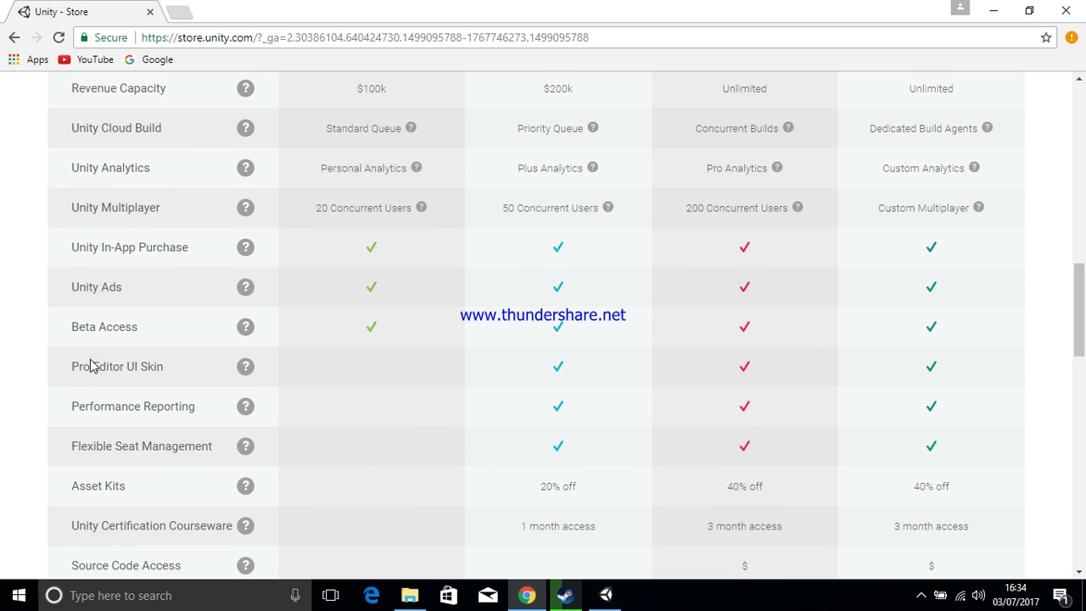
scroll(90, 359, "up", 1)
scroll(91, 361, "up", 1)
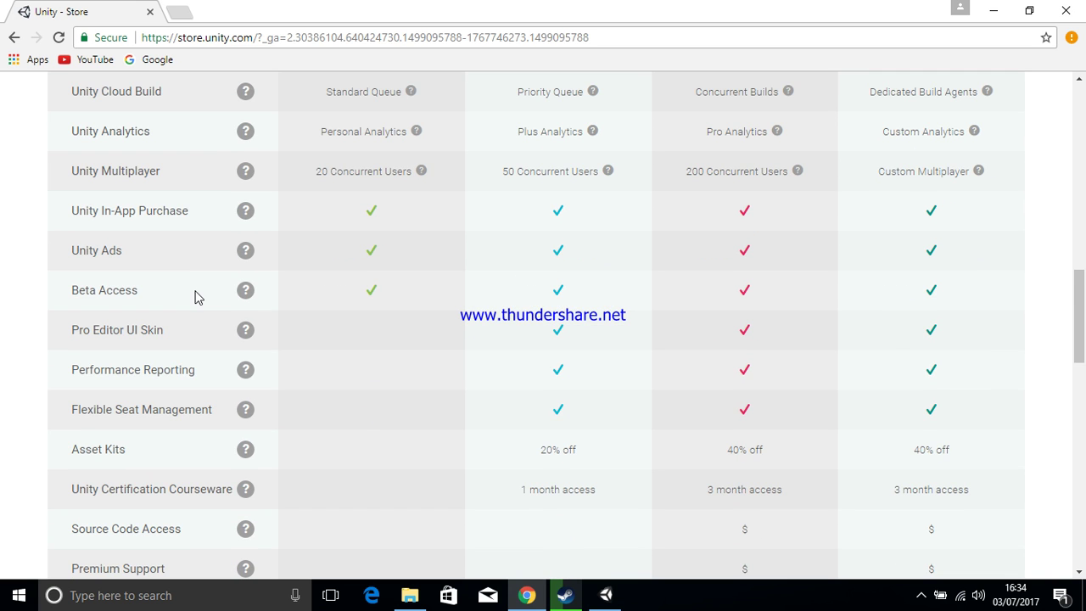
scroll(98, 301, "down", 1)
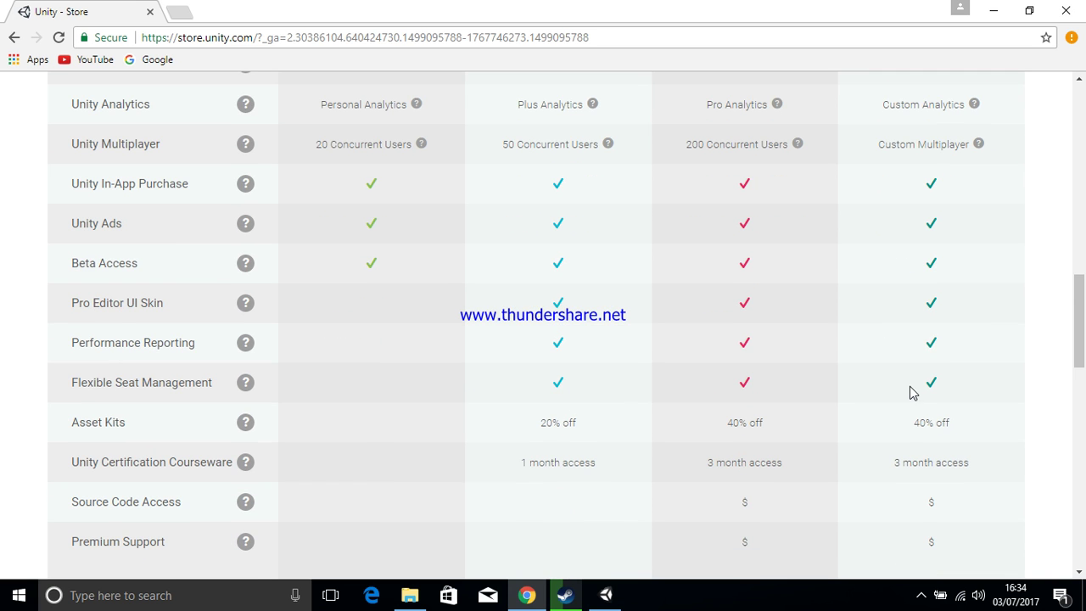
scroll(481, 458, "down", 3)
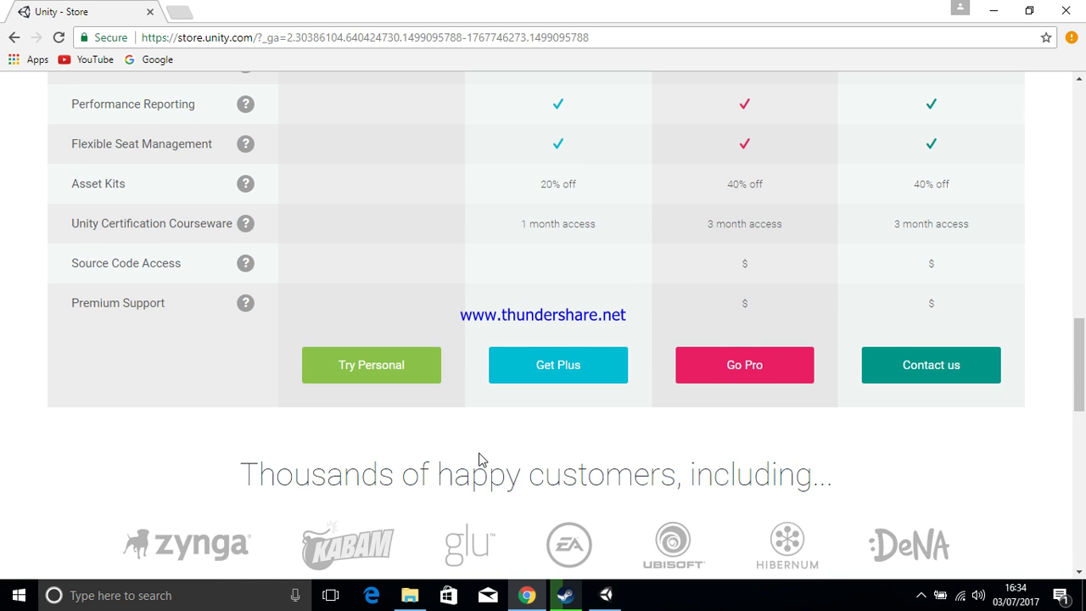
scroll(638, 364, "up", 2)
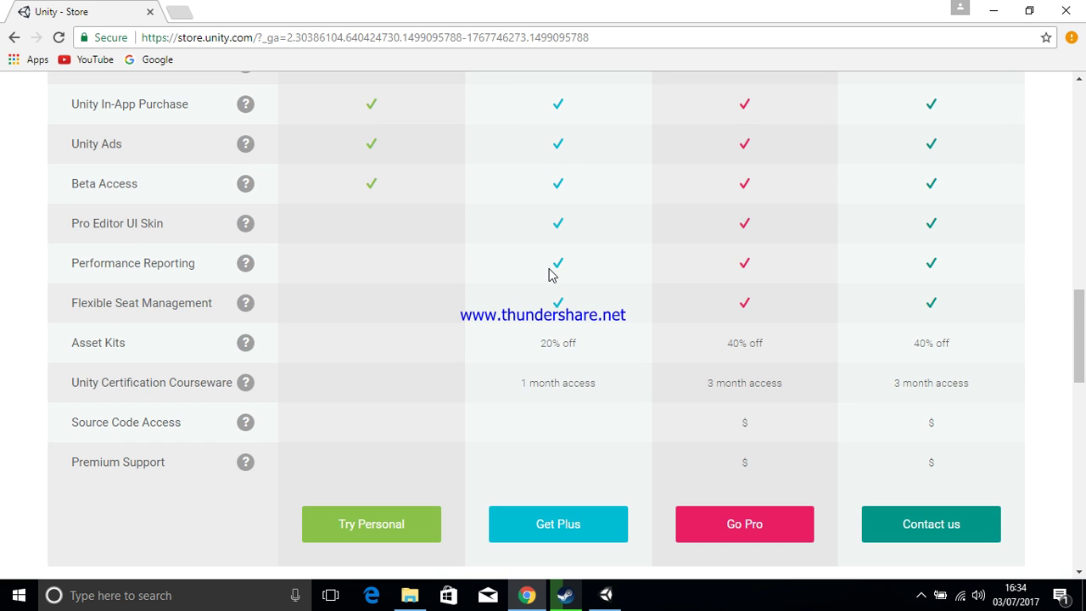
scroll(549, 274, "up", 3)
scroll(548, 274, "up", 4)
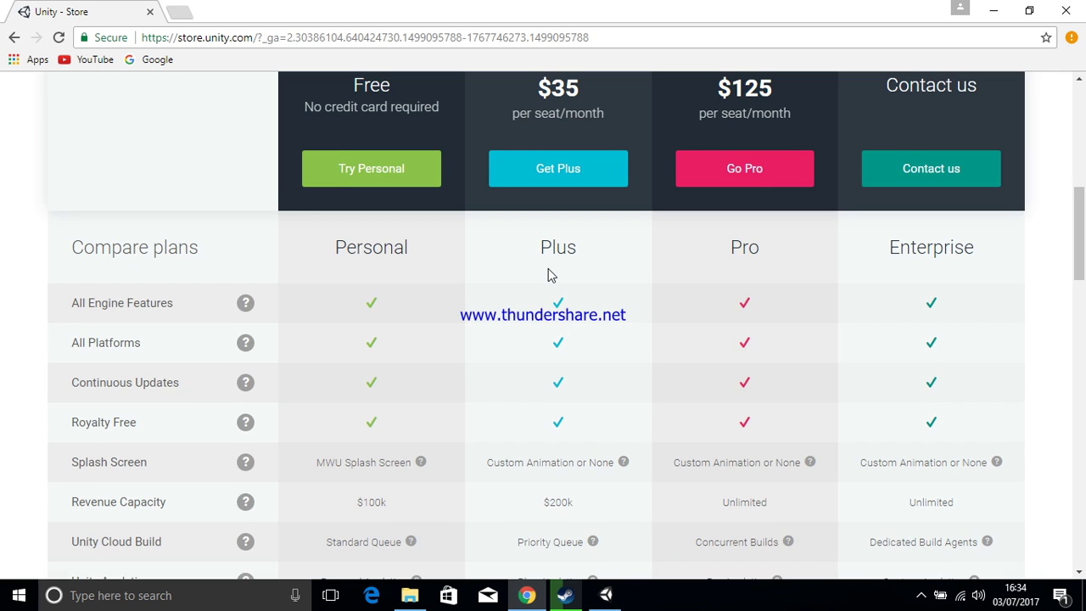
scroll(548, 274, "up", 8)
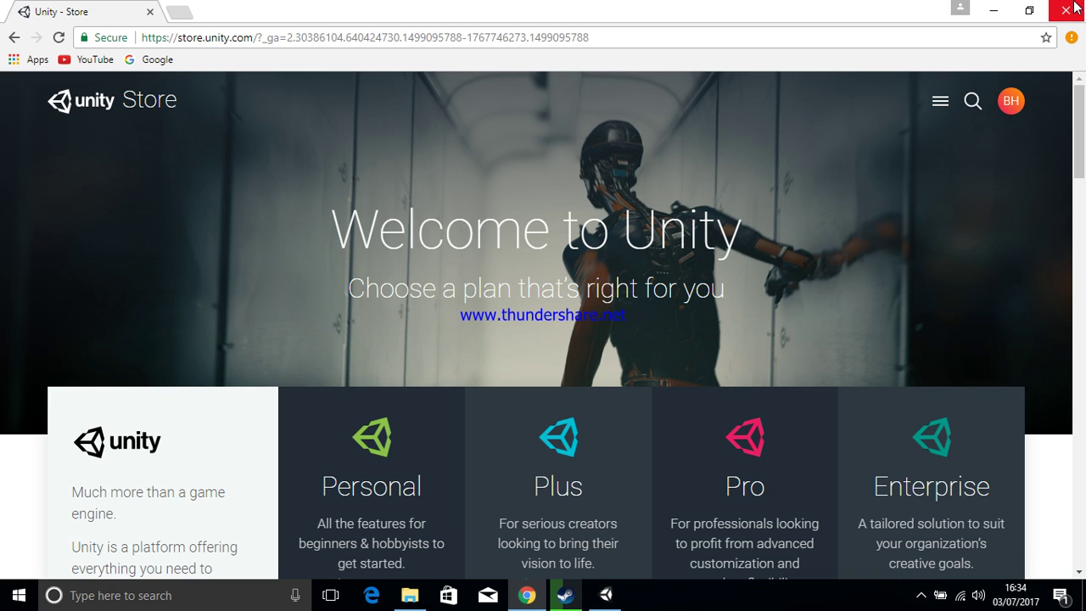
Step: Switch from the browser to the Unity launcher and start a new project named Archicraft
left_click(997, 10)
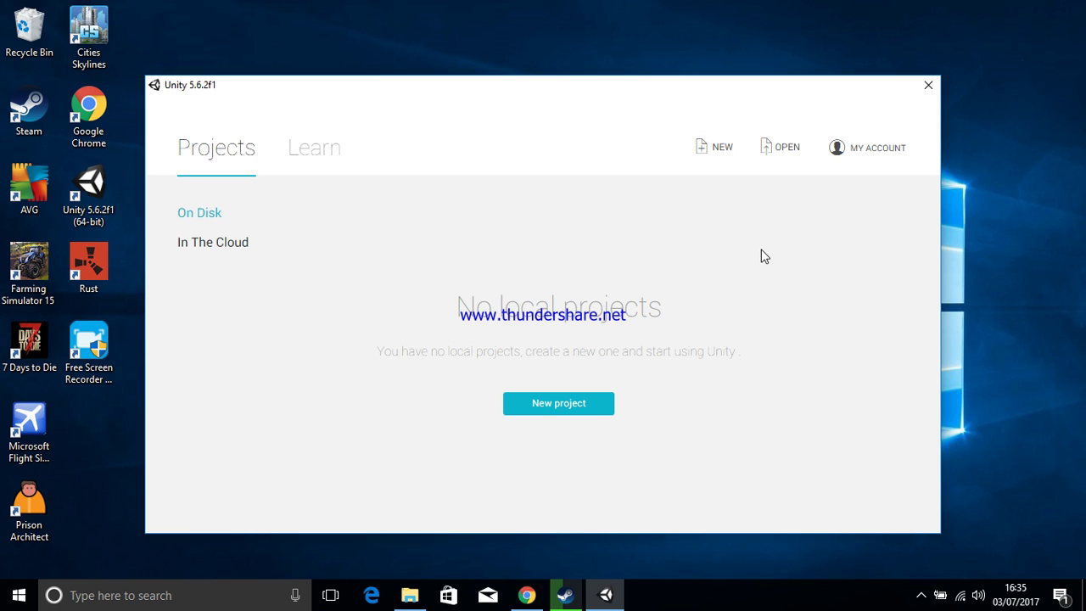
left_click(582, 408)
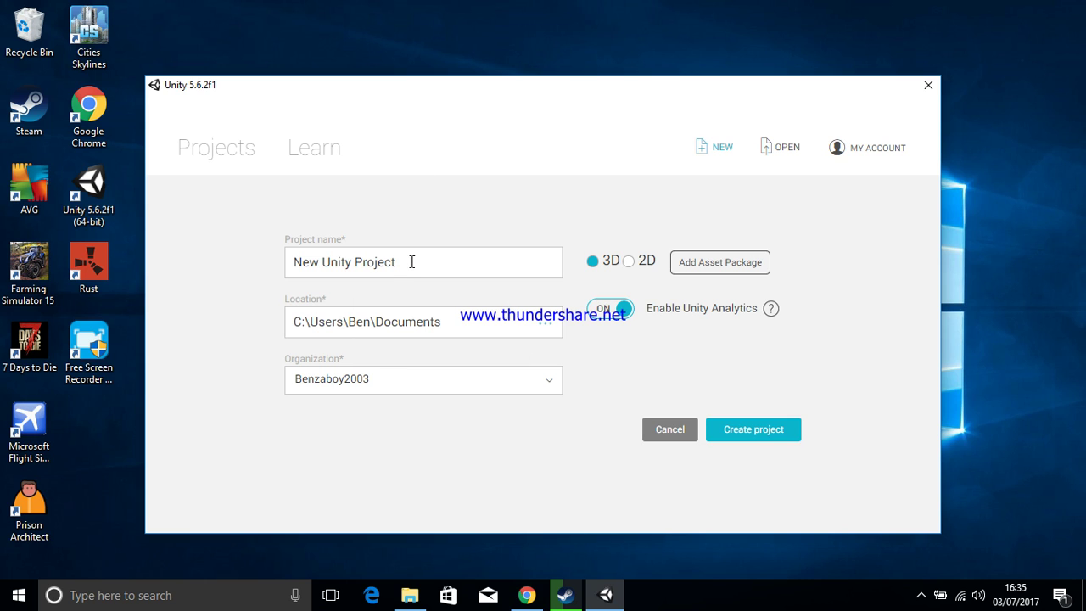
left_click_drag(415, 260, 238, 263)
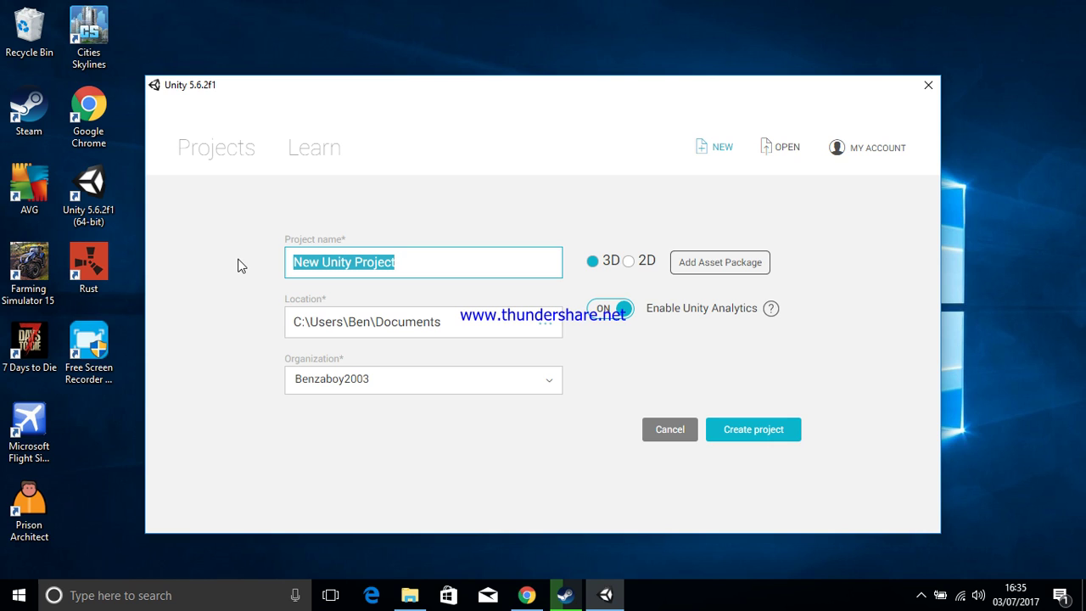
key("BackSpace")
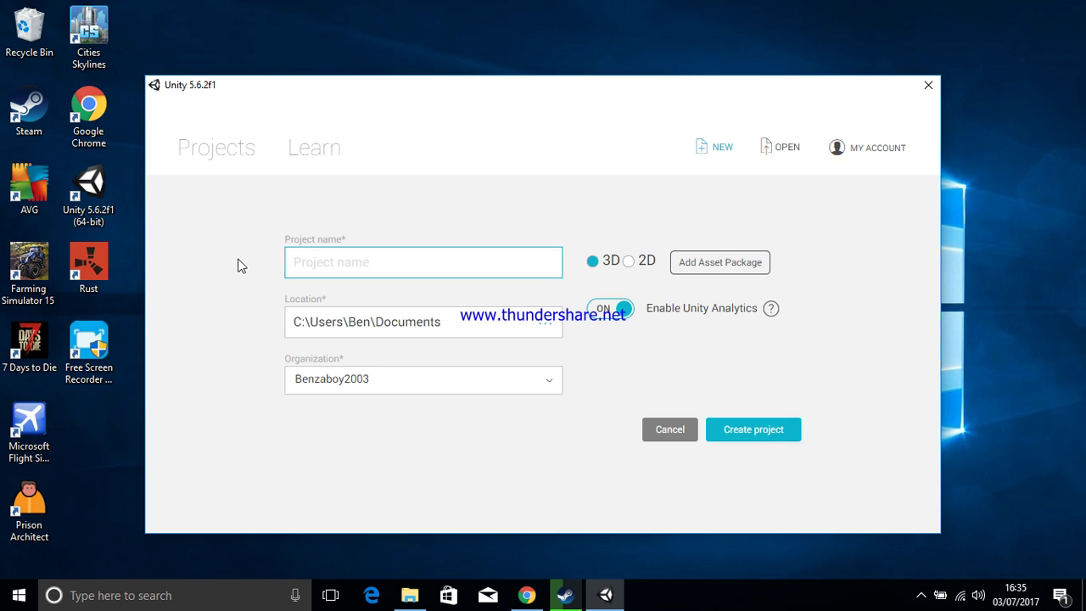
type("Archicraft")
Step: Set the project's location to the My Unity Games folder in Documents
left_click(546, 324)
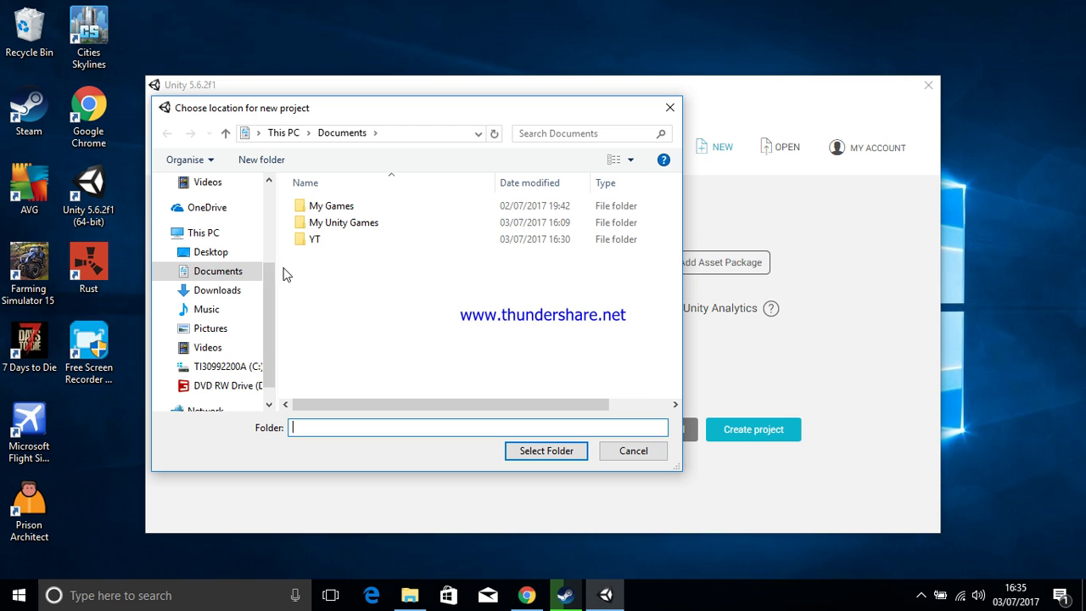
left_click(352, 226)
double_click(355, 225)
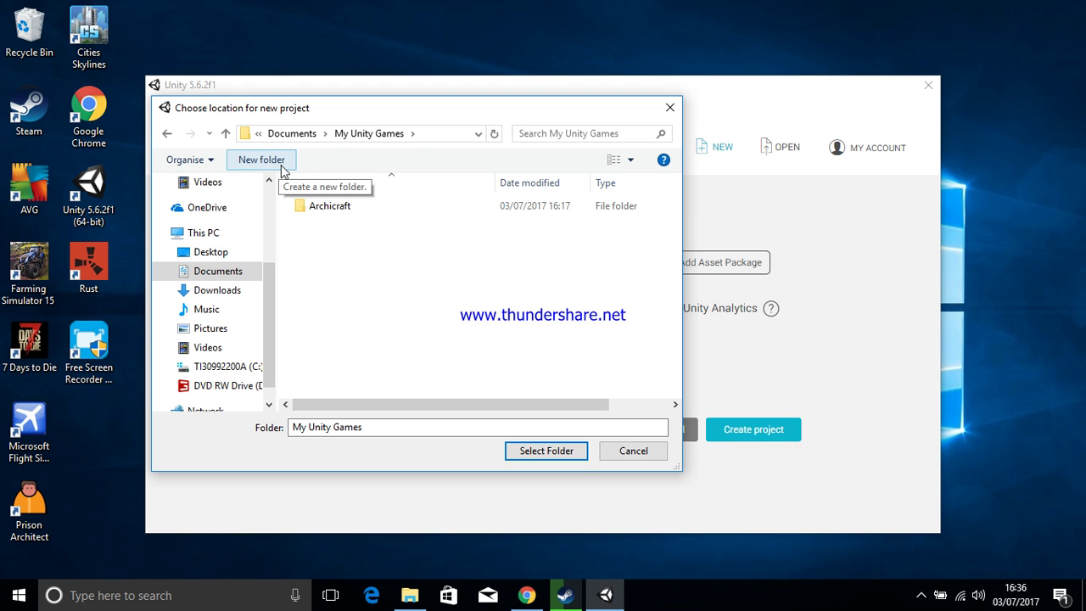
left_click(553, 452)
left_click(519, 405)
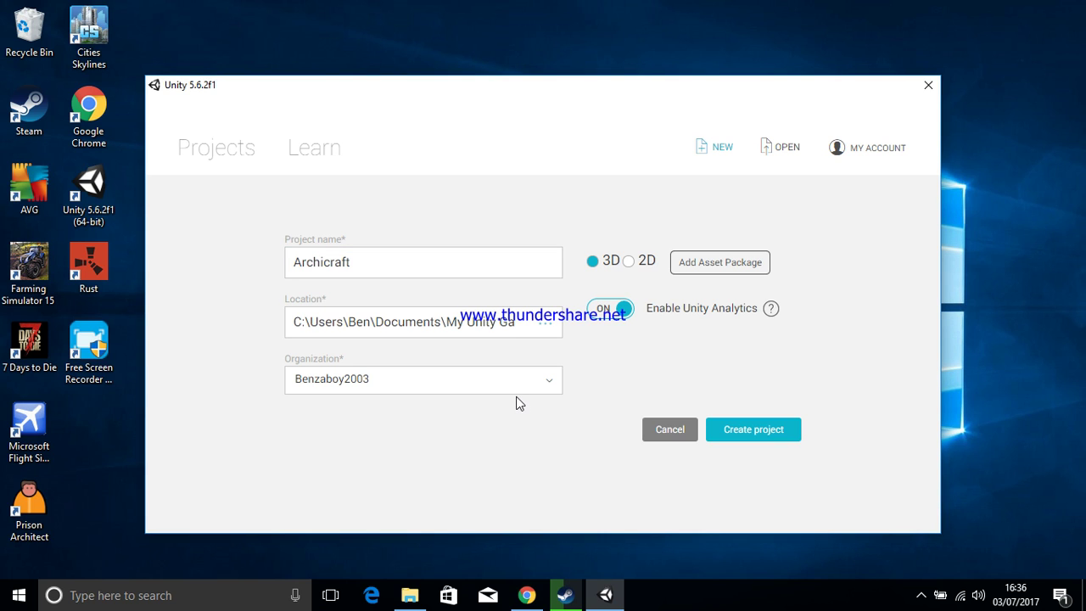
Step: Create a folder named Unity Projects in Documents as the project location and create the Archicraft project there
left_click(548, 323)
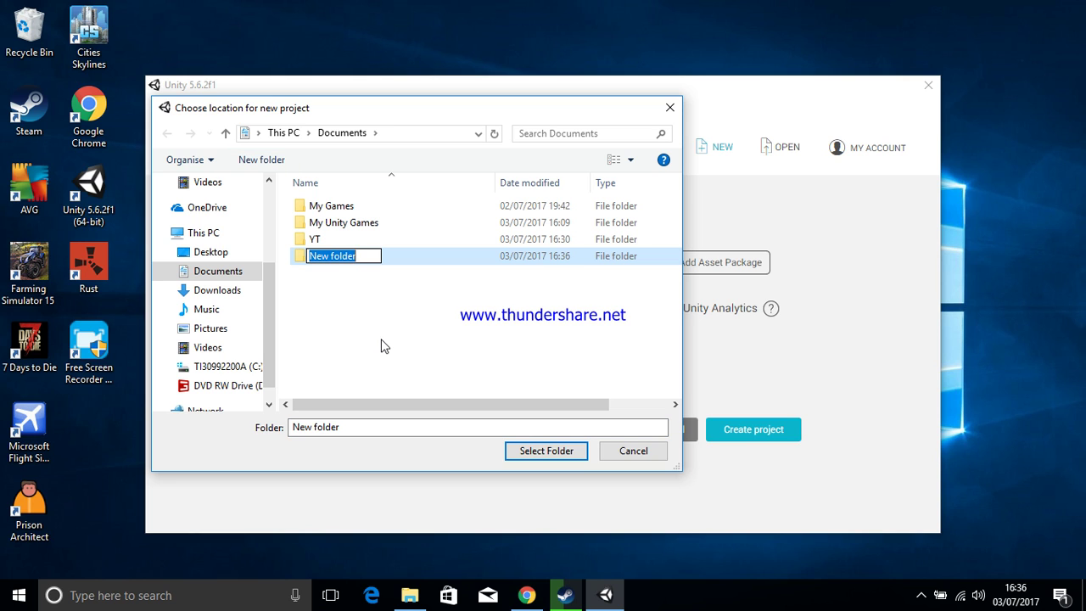
type("Unity ")
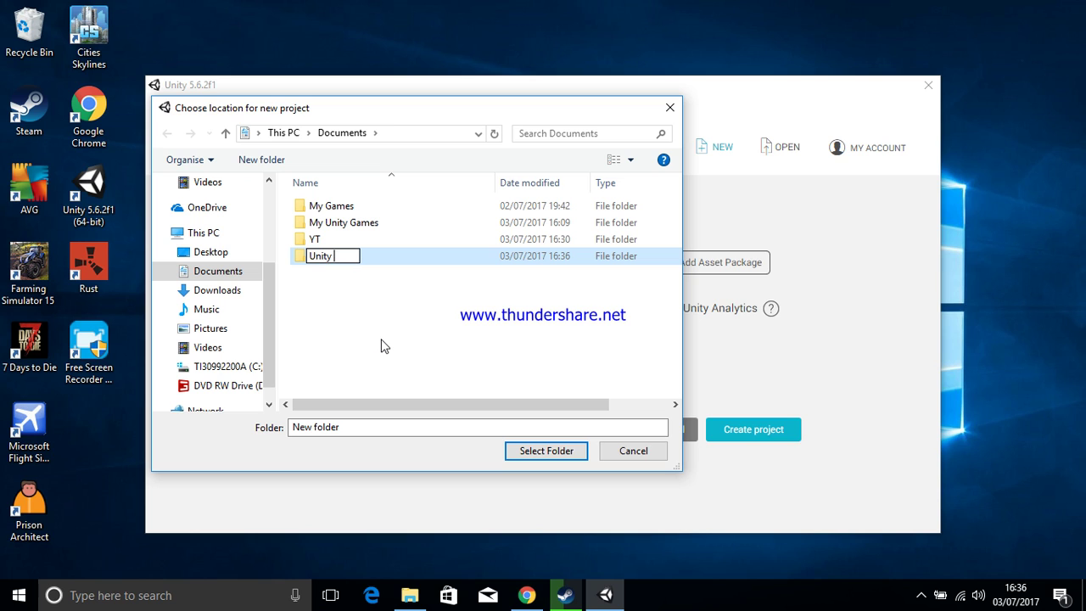
type("Projects")
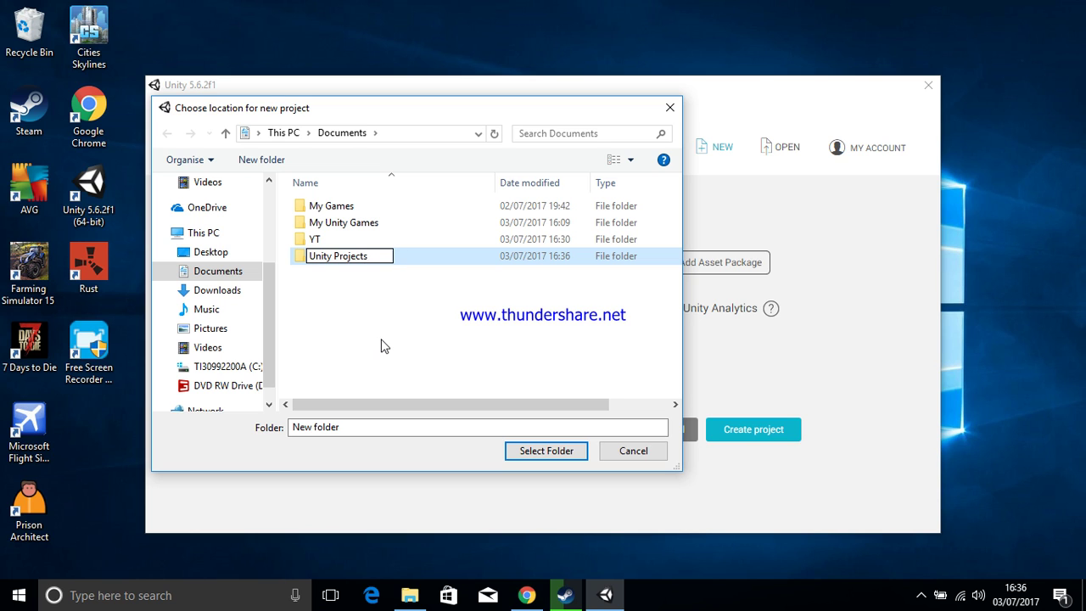
key("Return")
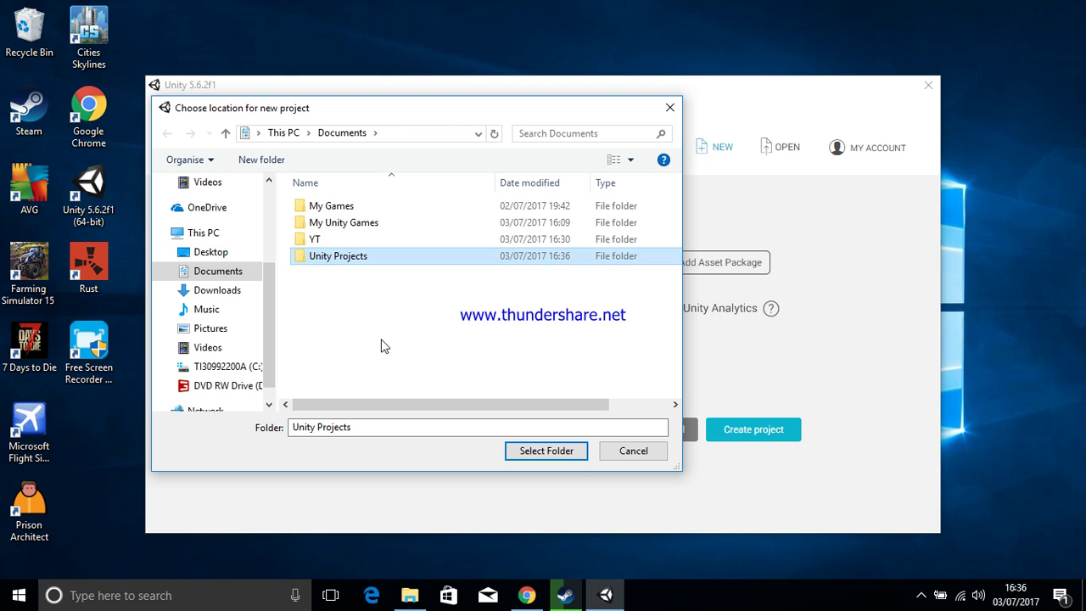
double_click(351, 259)
left_click(543, 454)
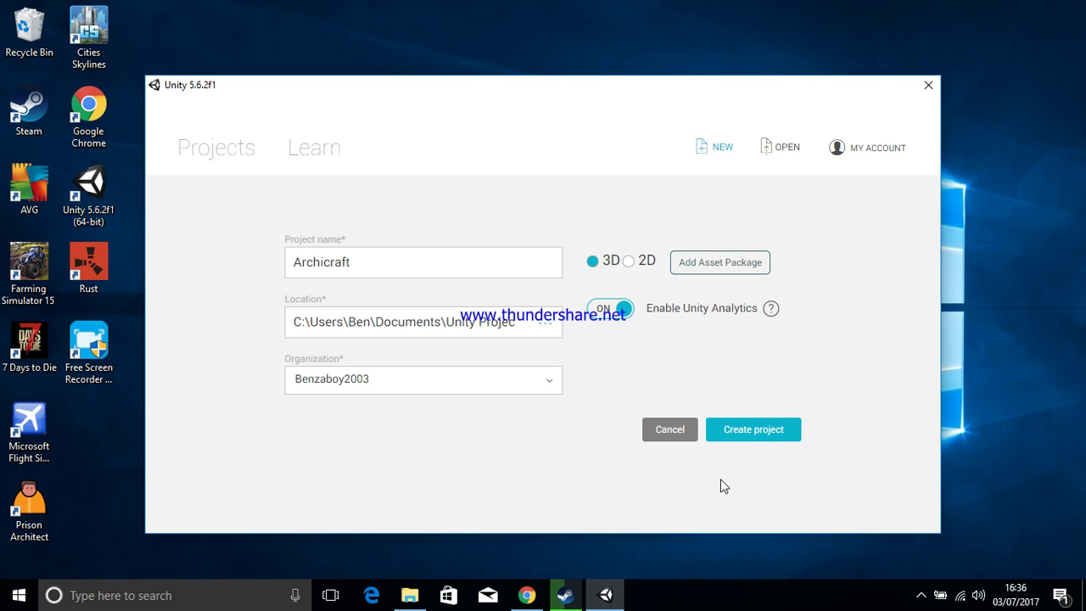
left_click(747, 431)
left_click(920, 595)
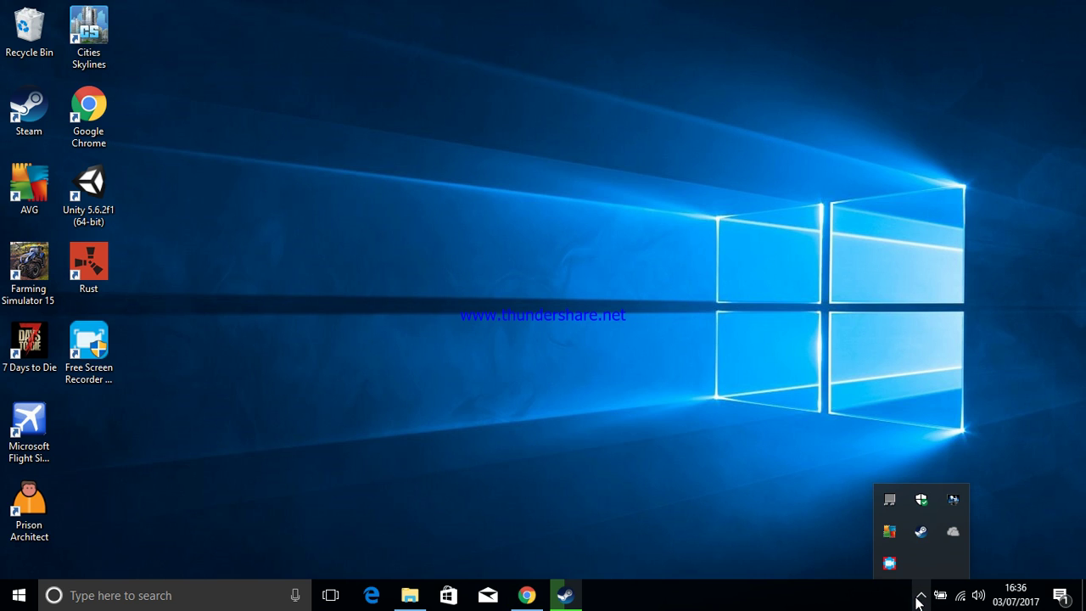
right_click(891, 562)
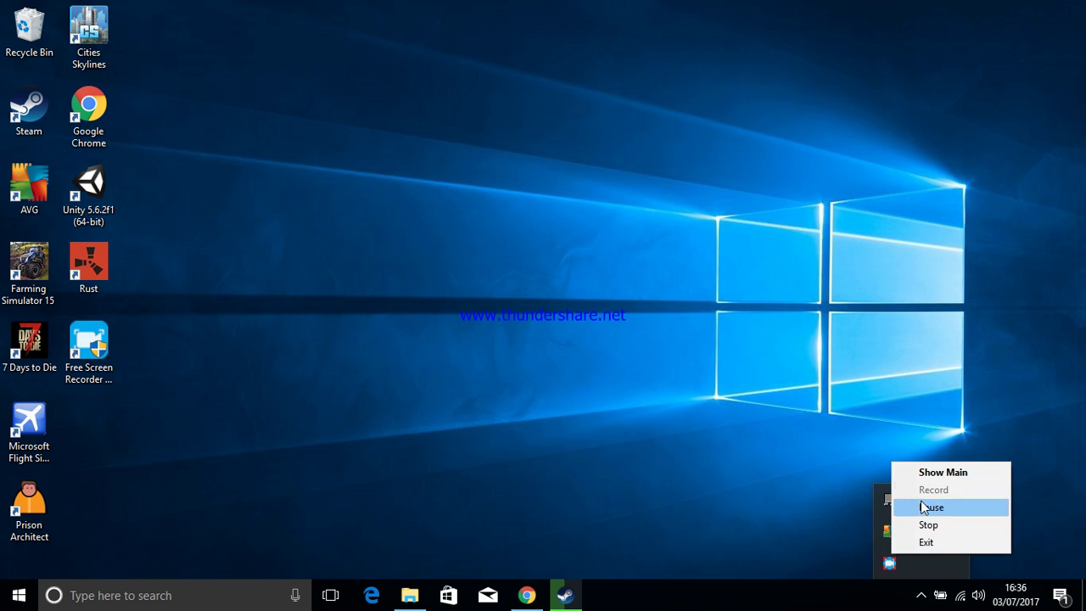
left_click(925, 473)
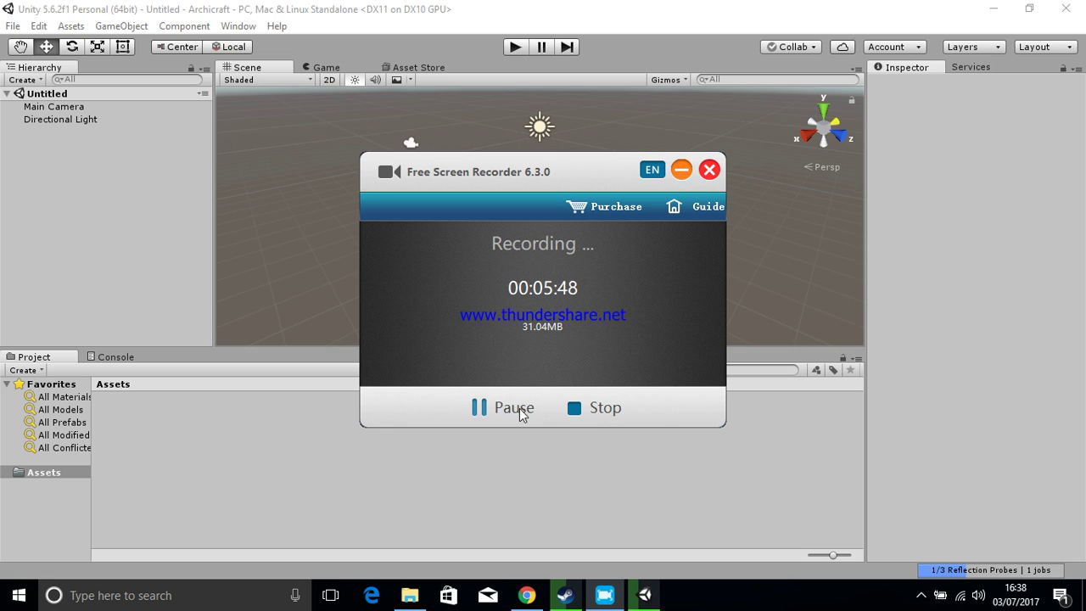
left_click(374, 476)
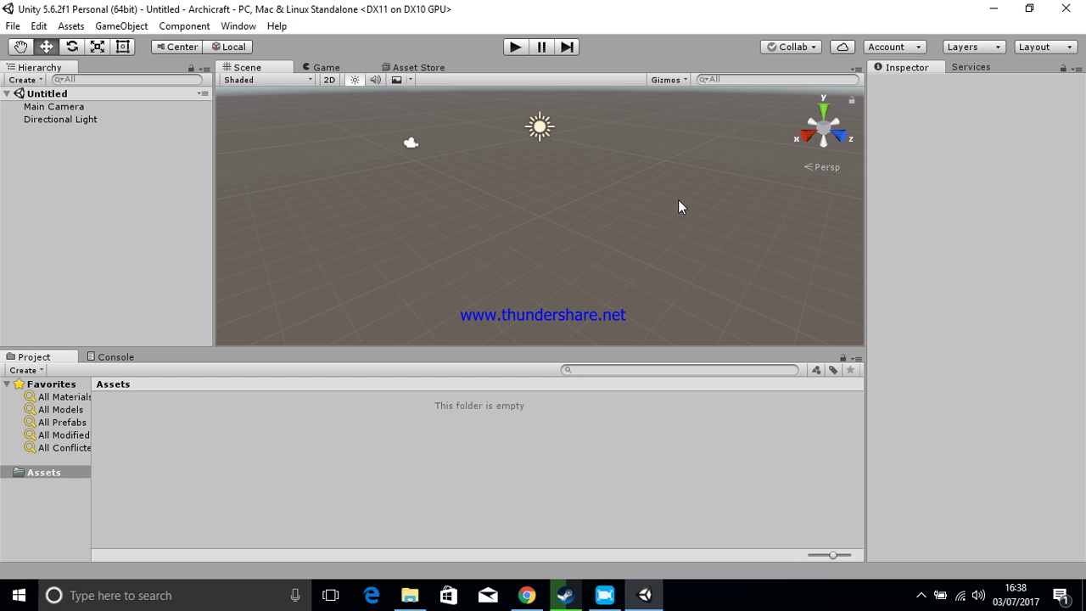
Step: Look over the Game view and Asset Store, and return to a Scene view widened toward the Hierarchy
left_click(325, 69)
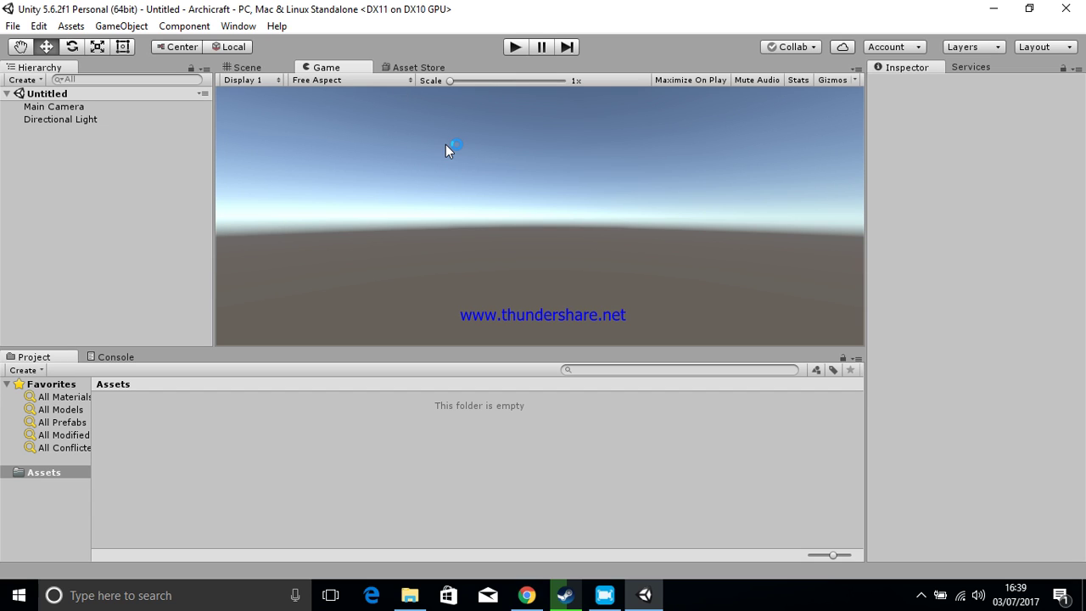
left_click_drag(267, 68, 642, 66)
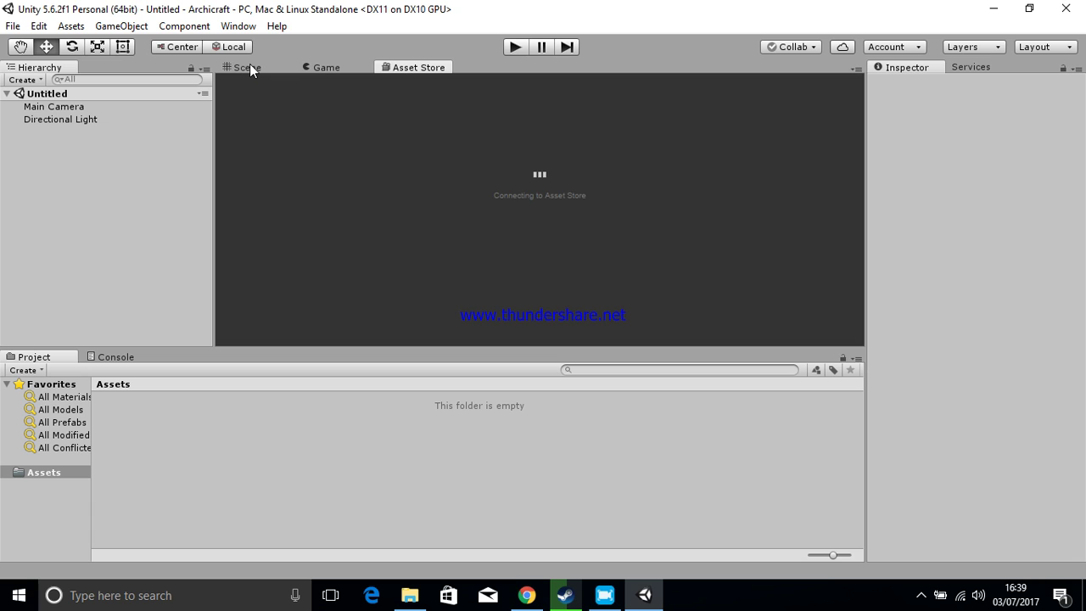
left_click(249, 68)
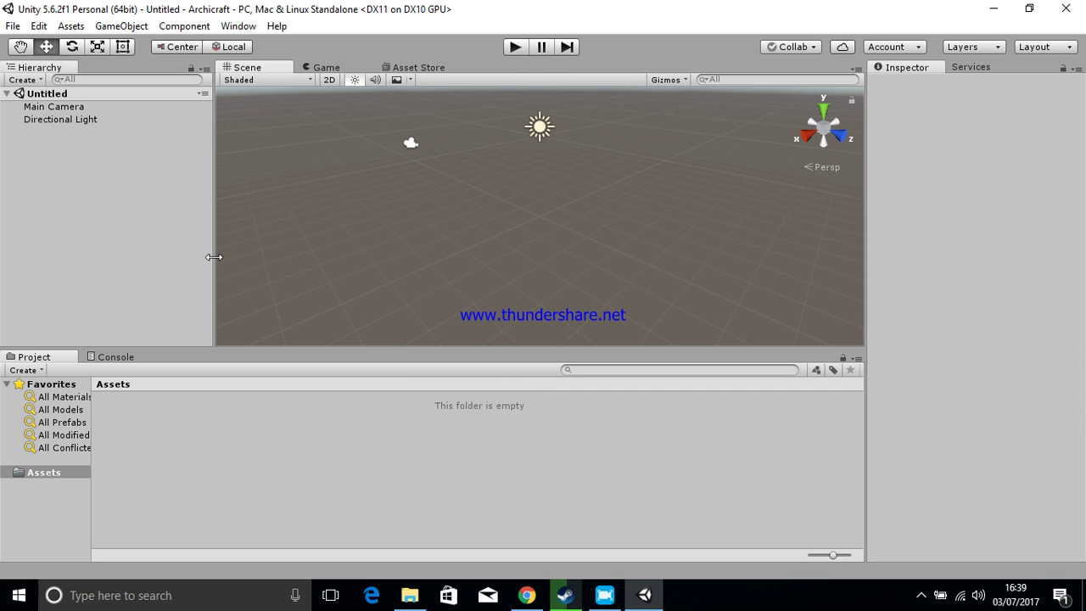
left_click_drag(214, 257, 175, 259)
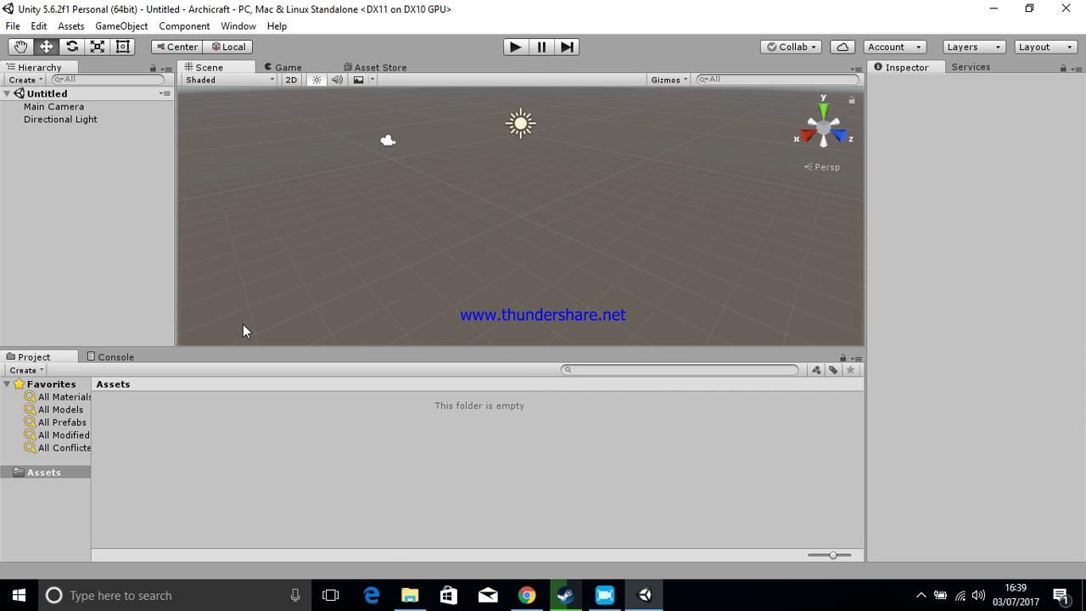
Step: Import Dirt_Texture, Grass_Texture and Stone_Texture from the My Unity Games\Archicraft folder into the project's Assets
left_click(410, 596)
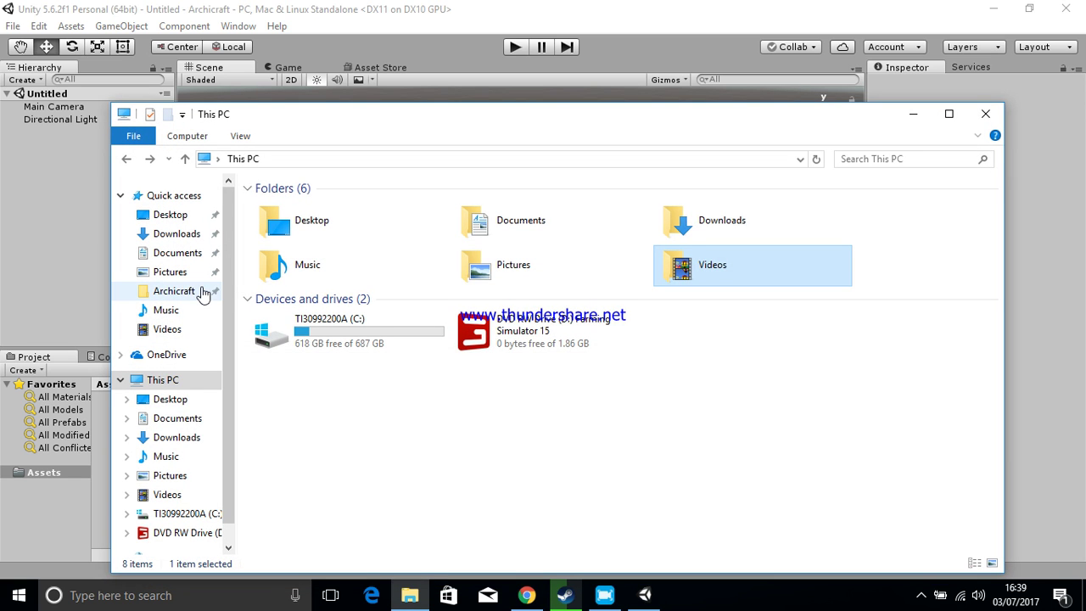
left_click(187, 292)
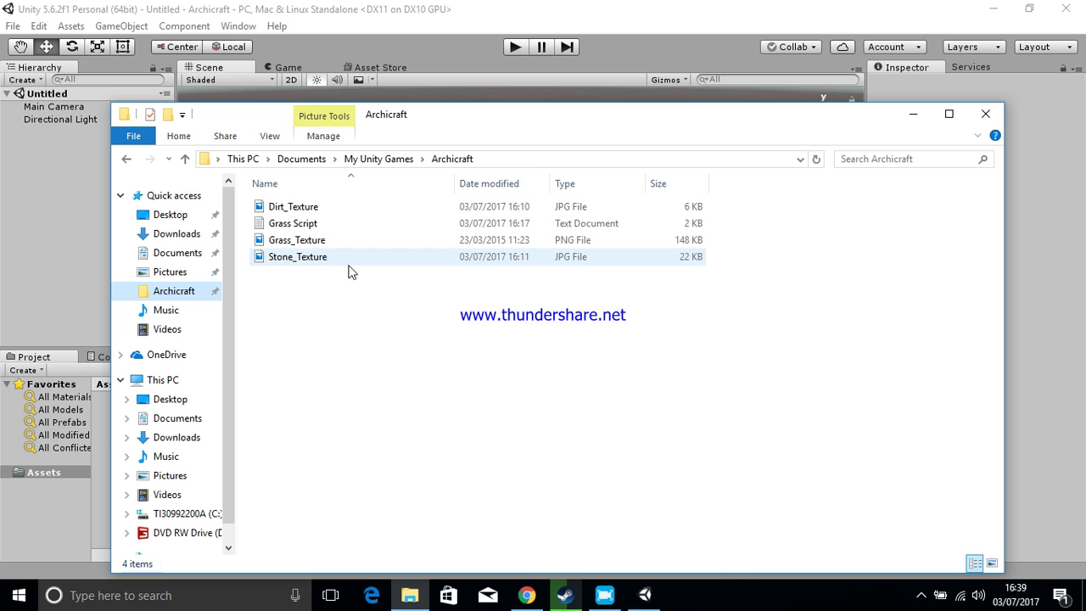
left_click(314, 261)
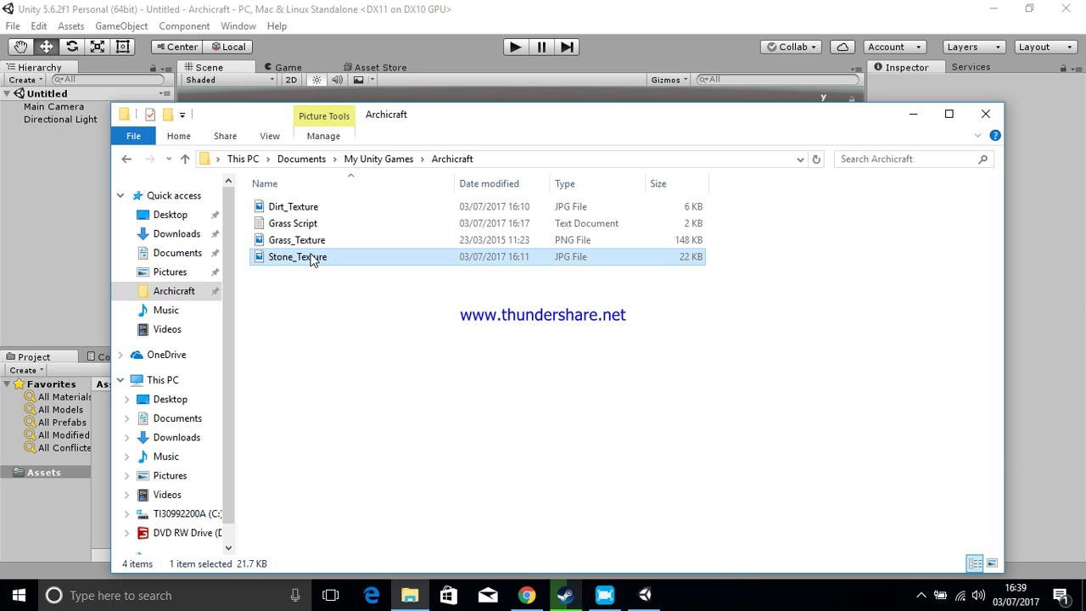
left_click(310, 240, "ctrl")
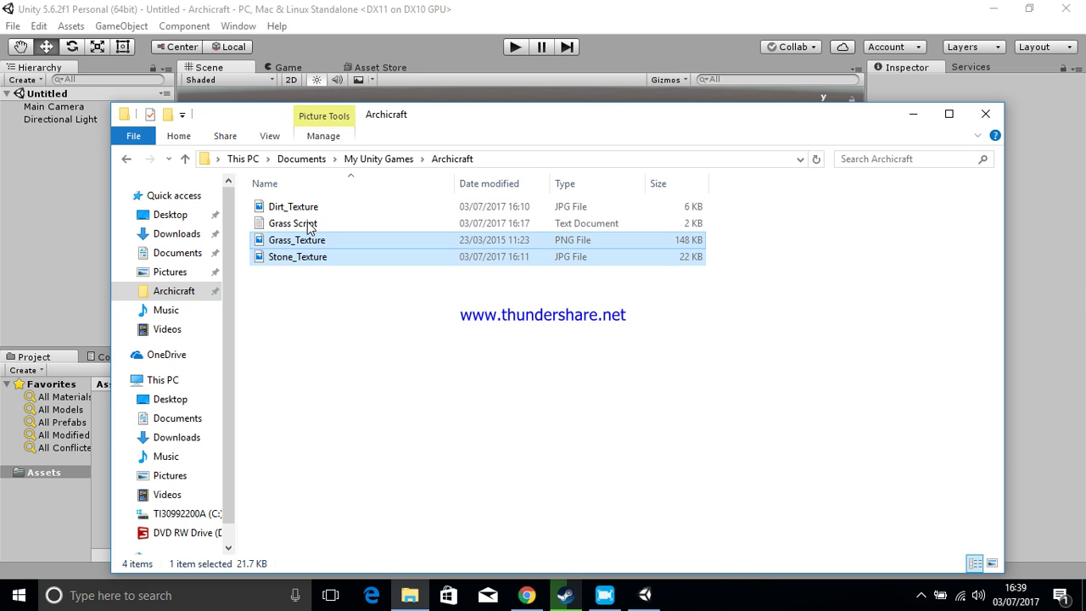
left_click(306, 208, "ctrl")
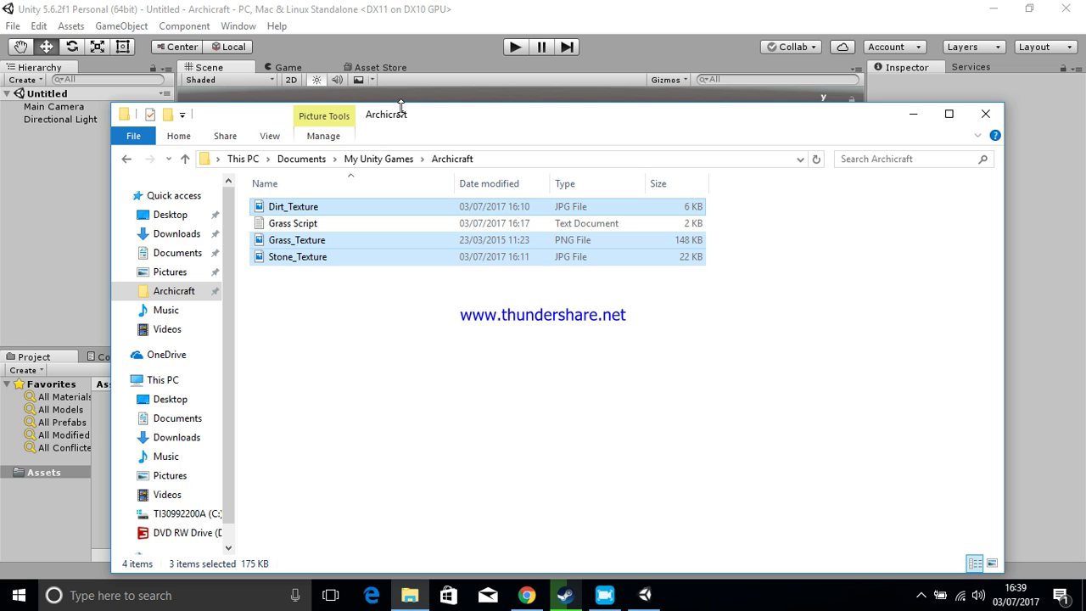
left_click_drag(404, 112, 626, 138)
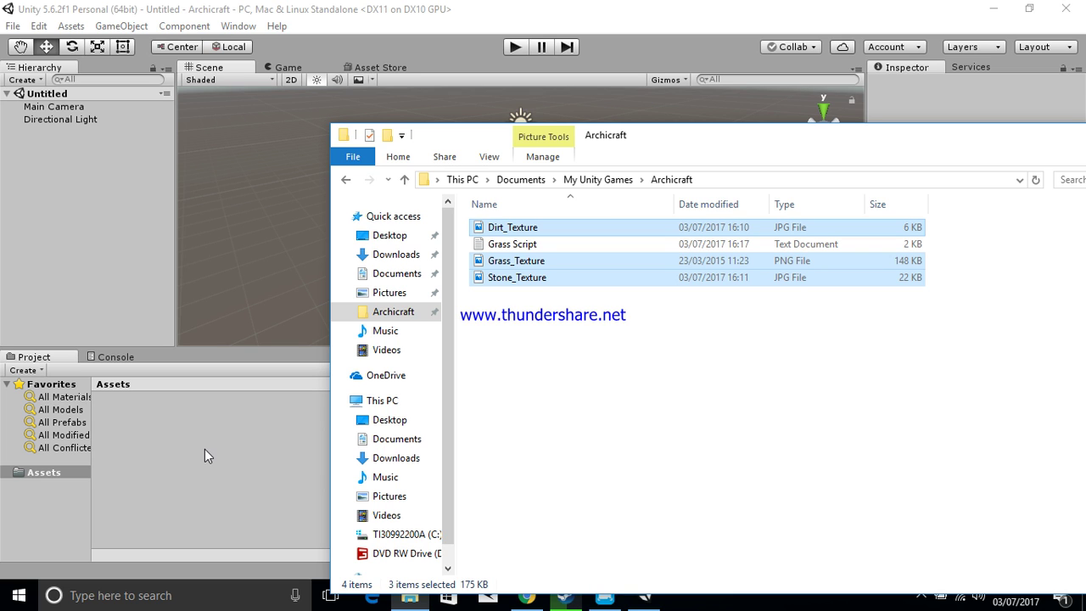
left_click_drag(479, 278, 241, 374)
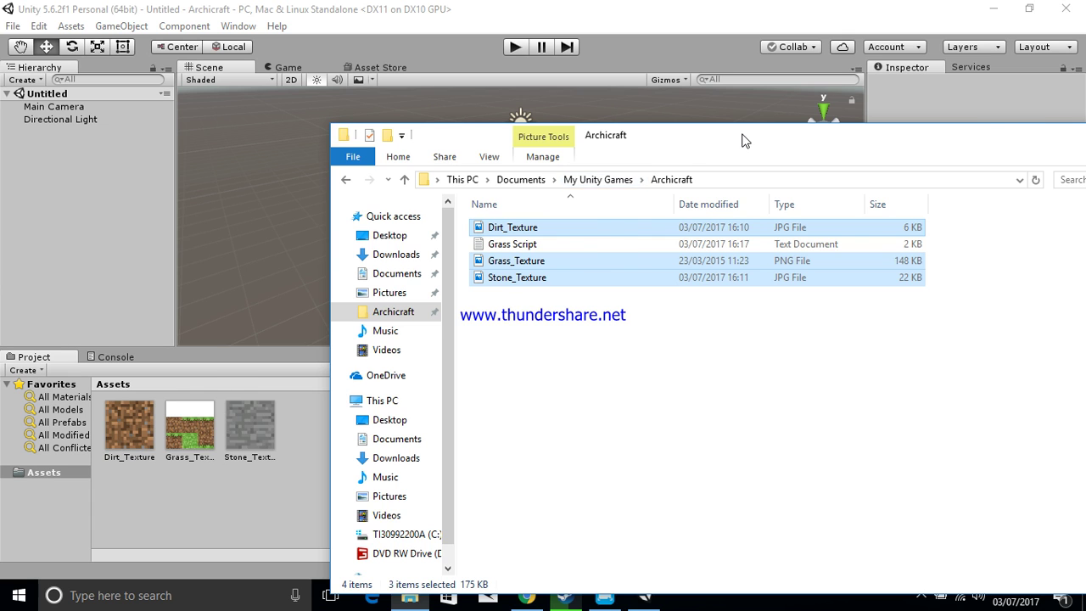
Step: Open the Grass Script text document from the Archicraft folder in Notepad, and minimise both windows to return to Unity
left_click_drag(743, 136, 609, 123)
left_click(383, 236)
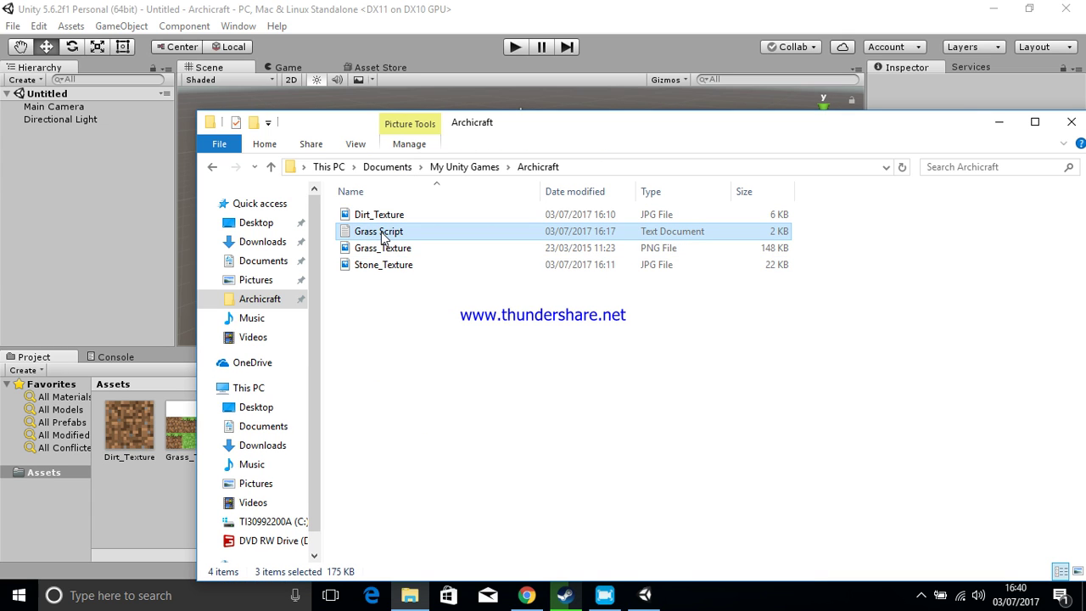
double_click(383, 233)
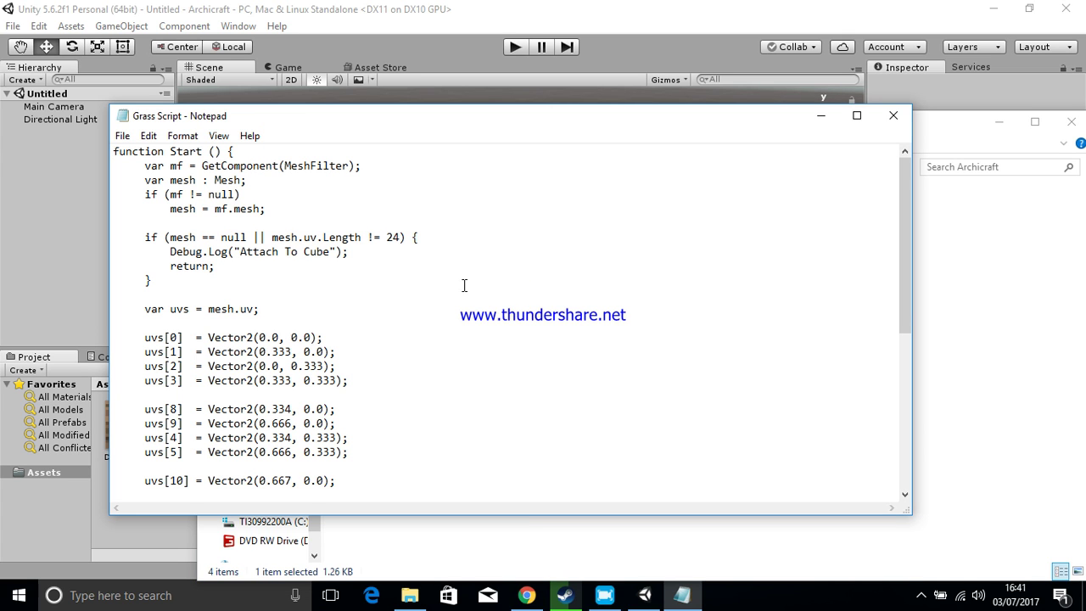
left_click(821, 115)
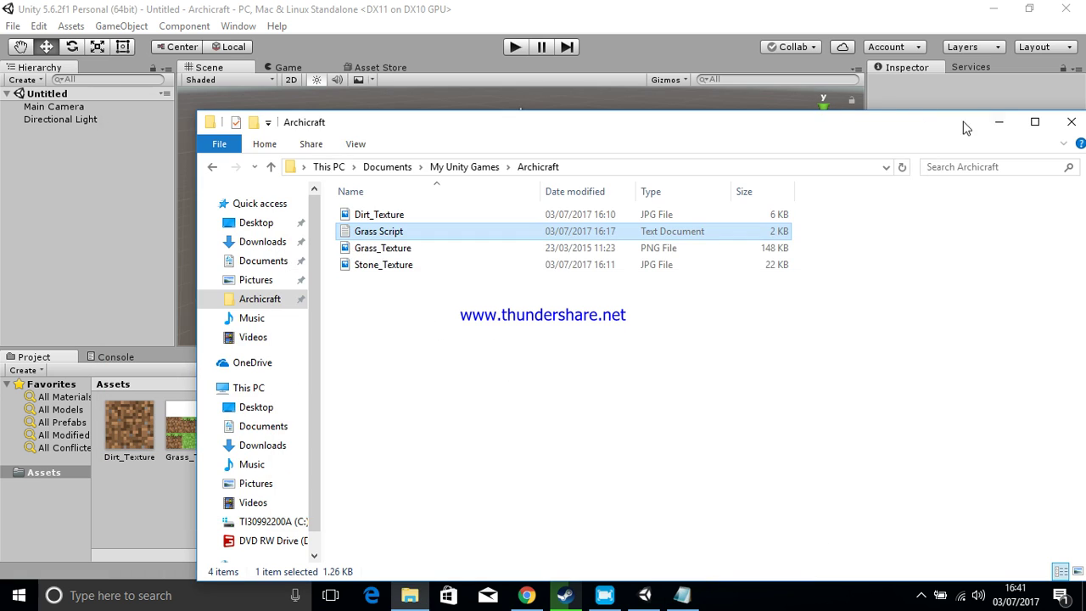
left_click(999, 127)
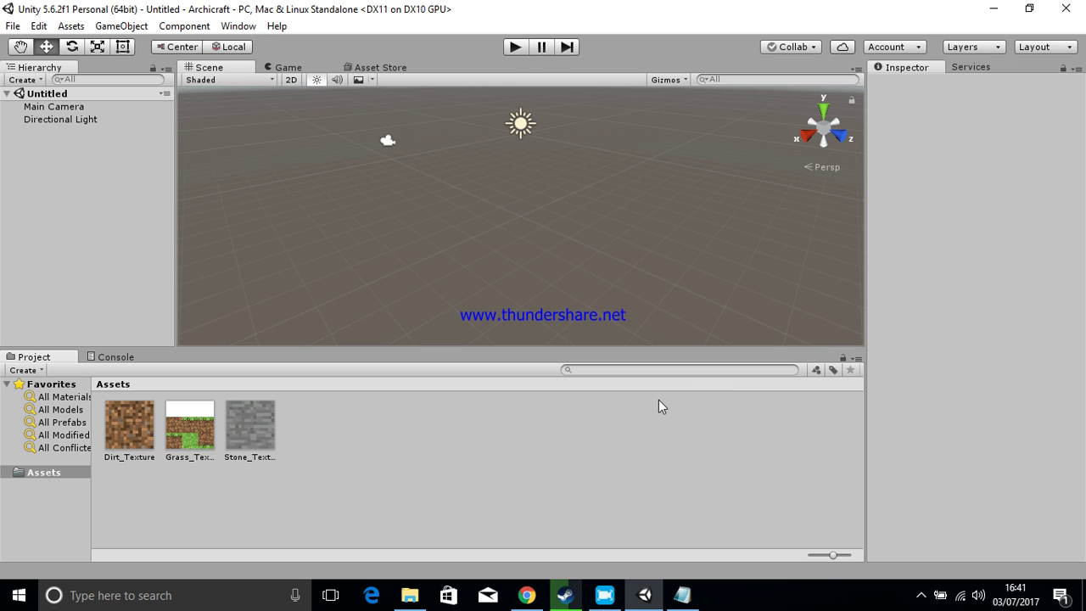
Step: Add a 3D cube to the scene and collapse its Box Collider, Mesh Filter and Mesh Renderer components
left_click(134, 30)
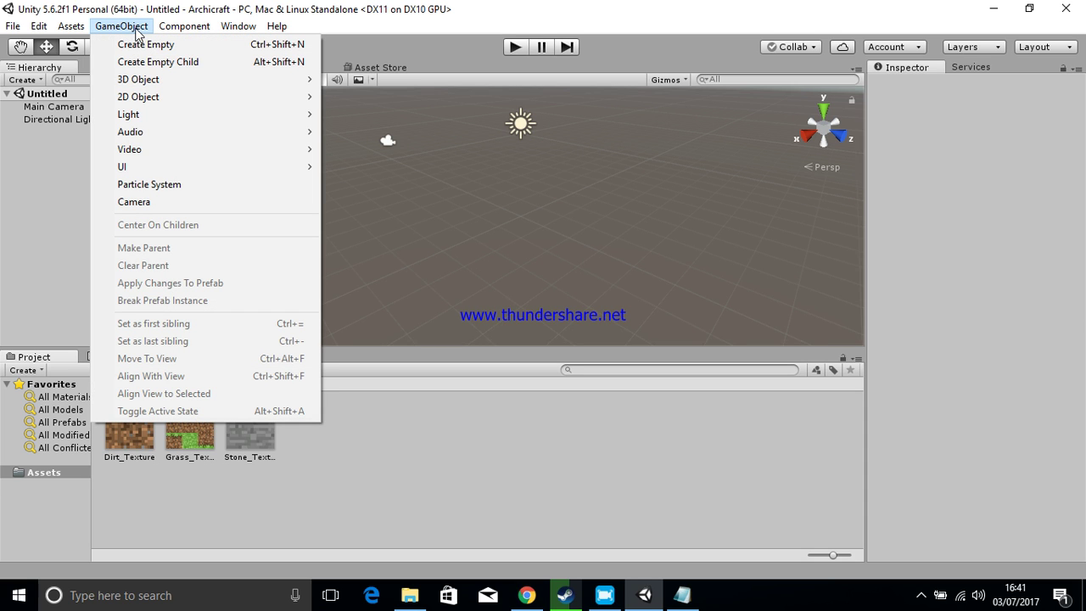
mouse_move(230, 80)
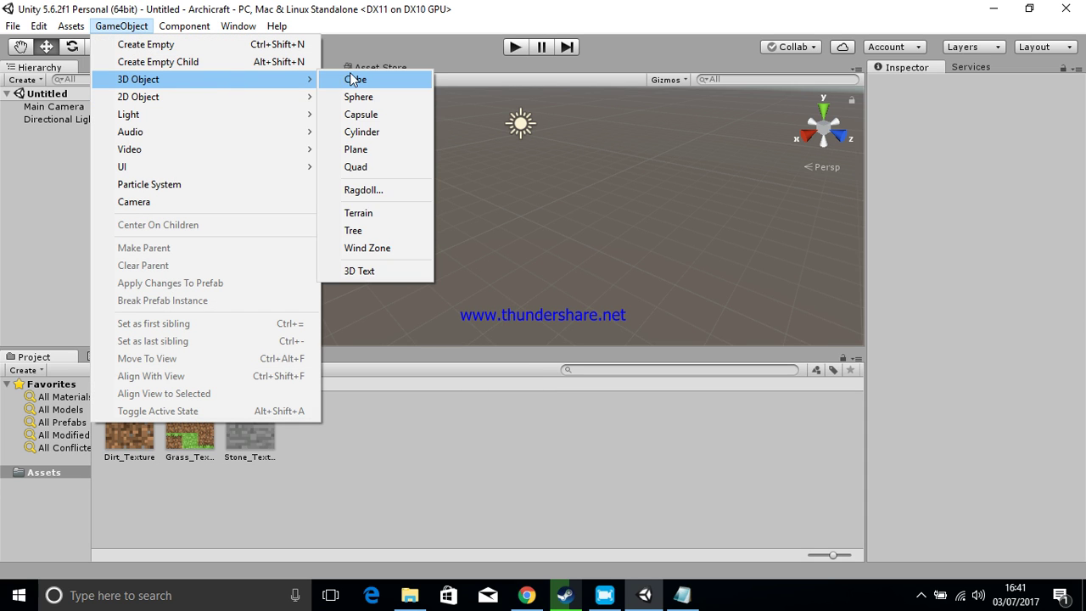
left_click(344, 80)
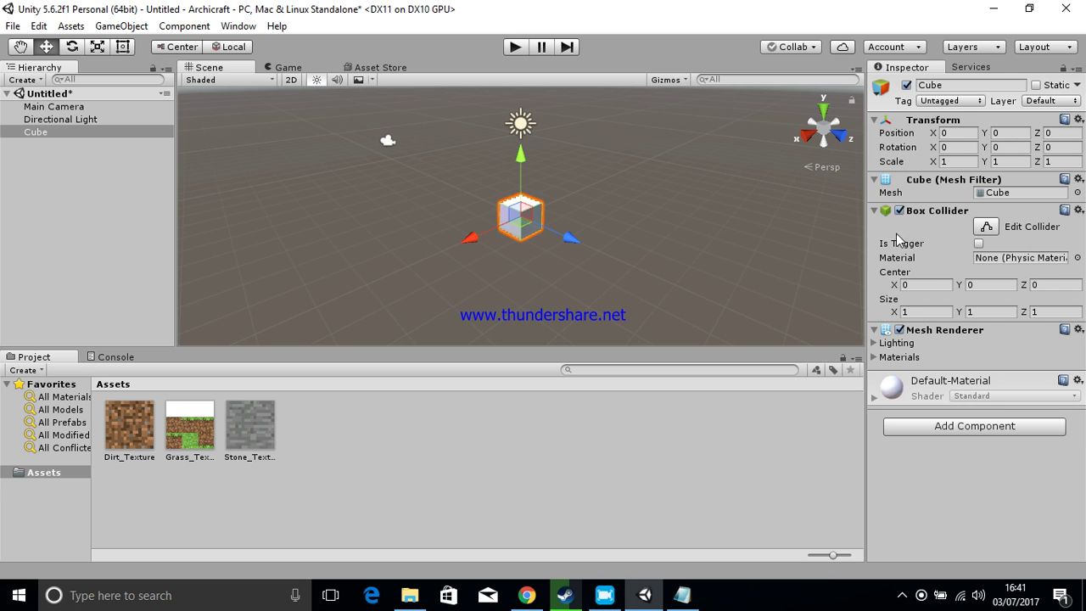
left_click(873, 211)
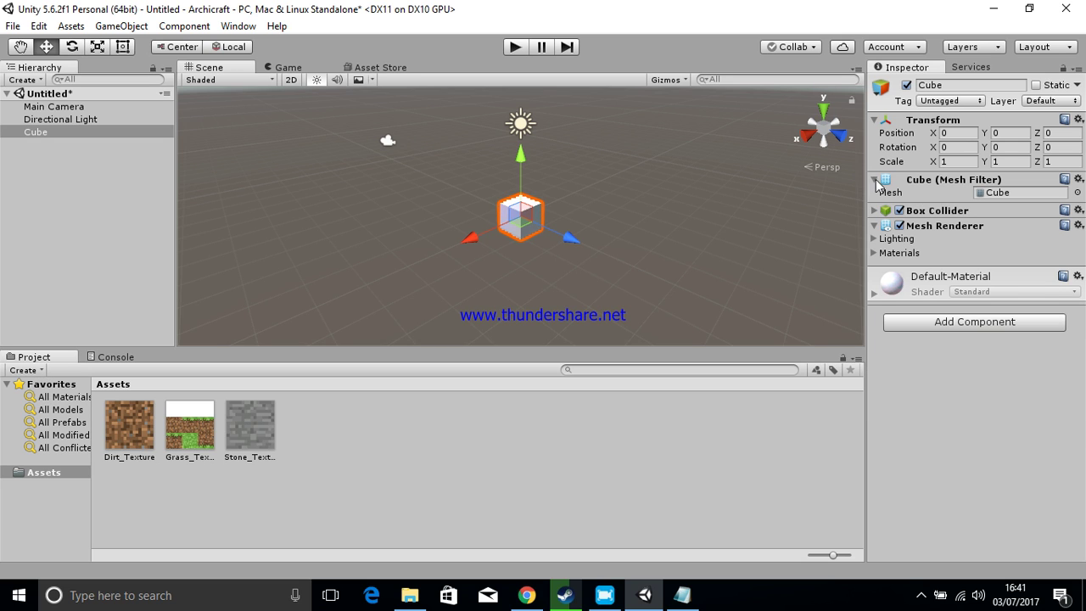
left_click(874, 180)
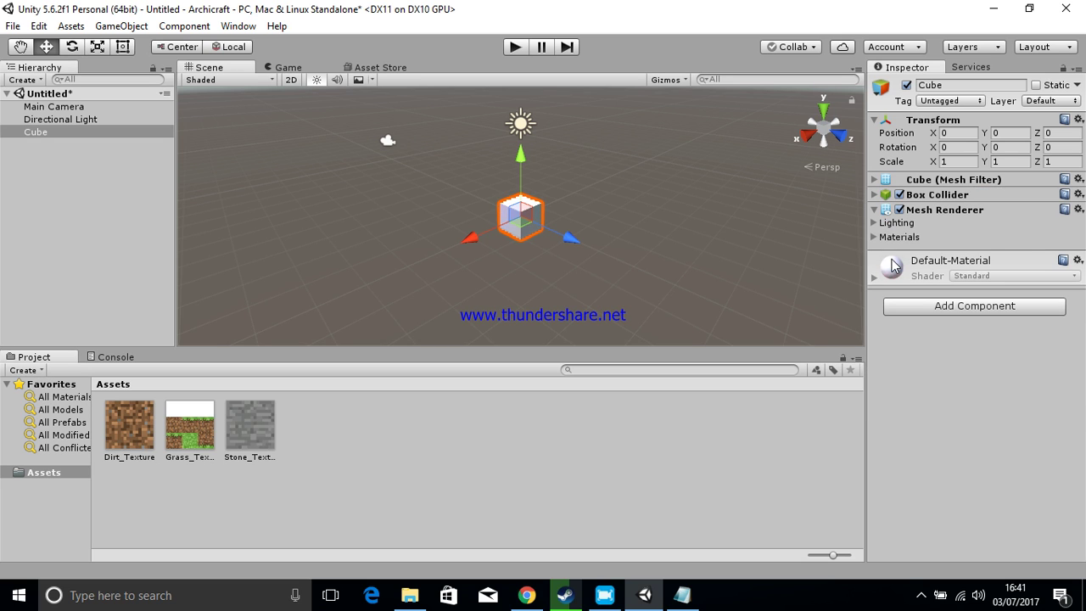
left_click(874, 210)
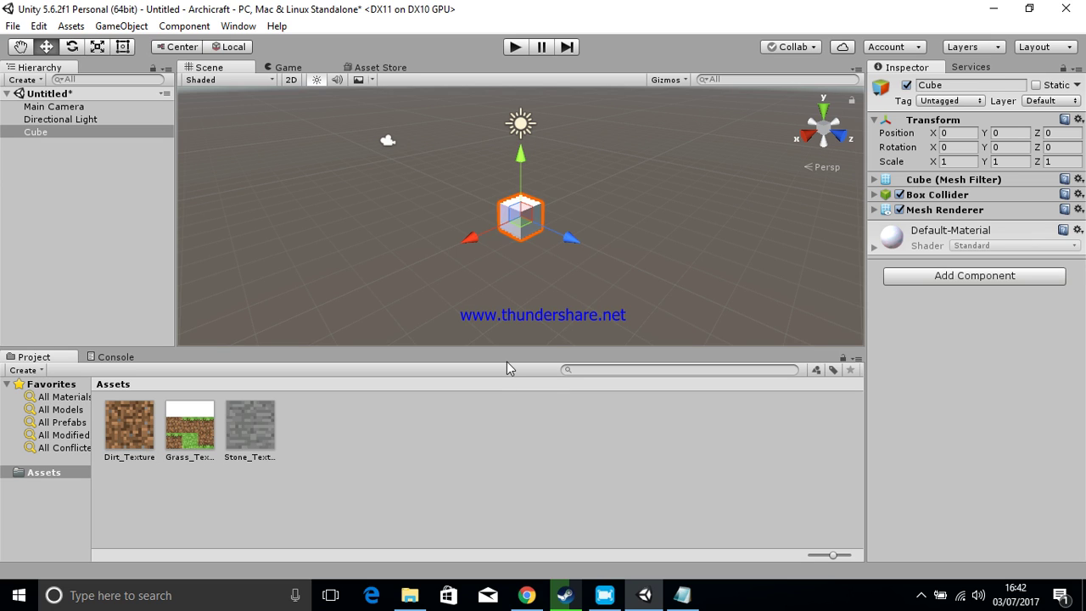
Step: Apply Stone_Texture to the cube in the Scene view
left_click(246, 420)
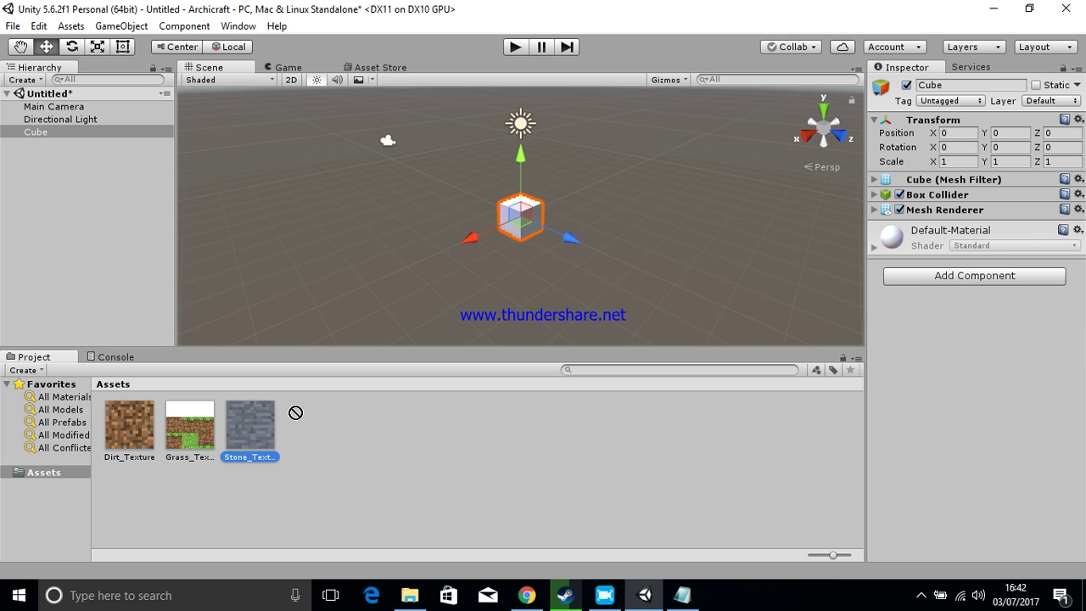
left_click_drag(340, 419, 936, 352)
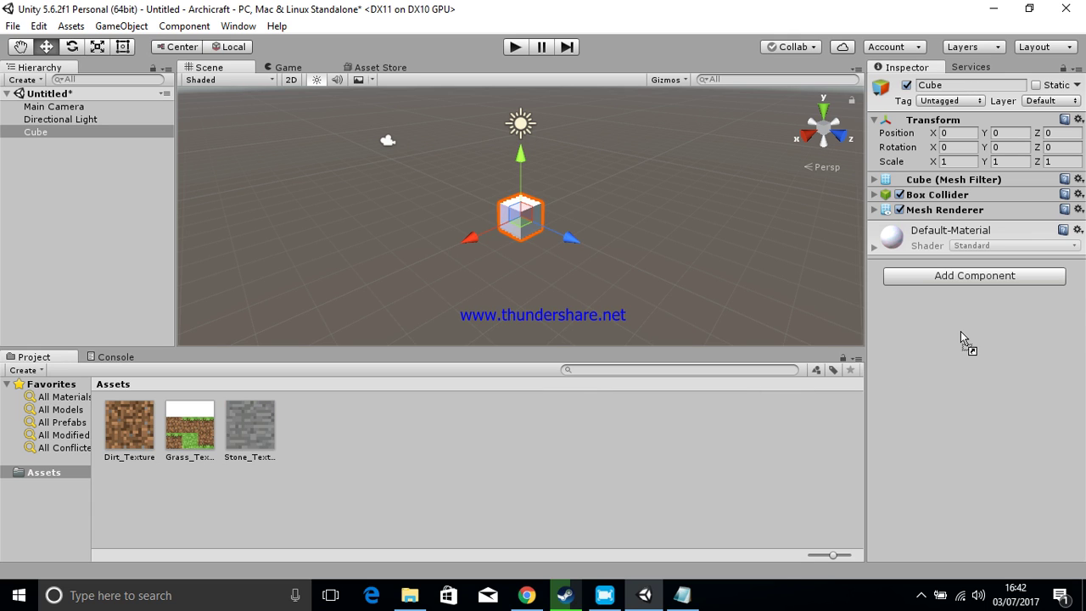
left_click_drag(967, 333, 989, 348)
left_click_drag(666, 272, 525, 221)
scroll(524, 220, "up", 2)
scroll(524, 223, "up", 1)
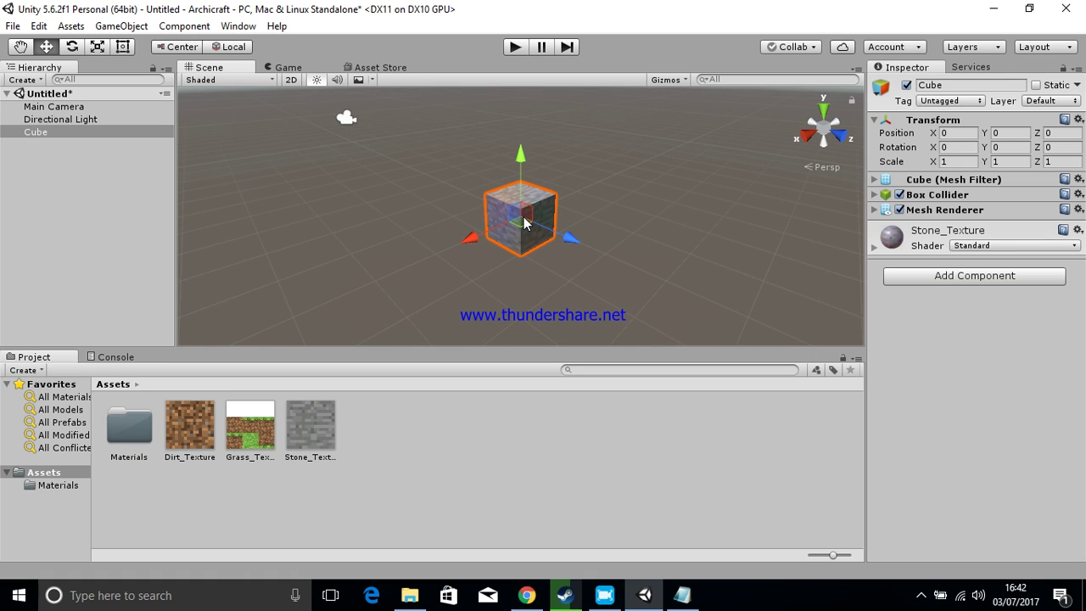
scroll(525, 222, "up", 1)
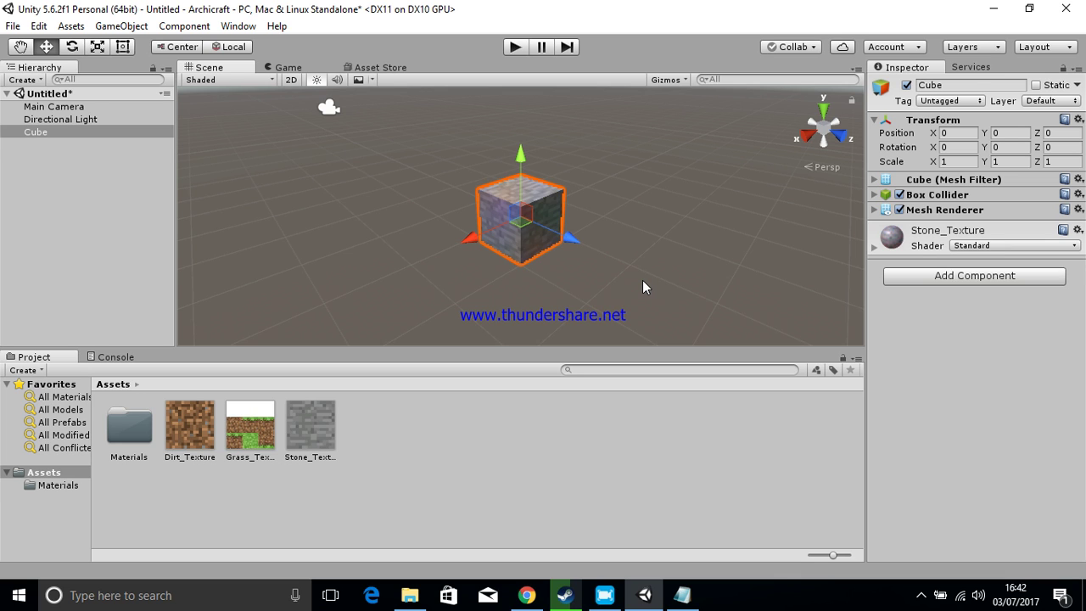
Step: Duplicate the stone cube and snap the copy beside it at Z position 1
key("ctrl+d")
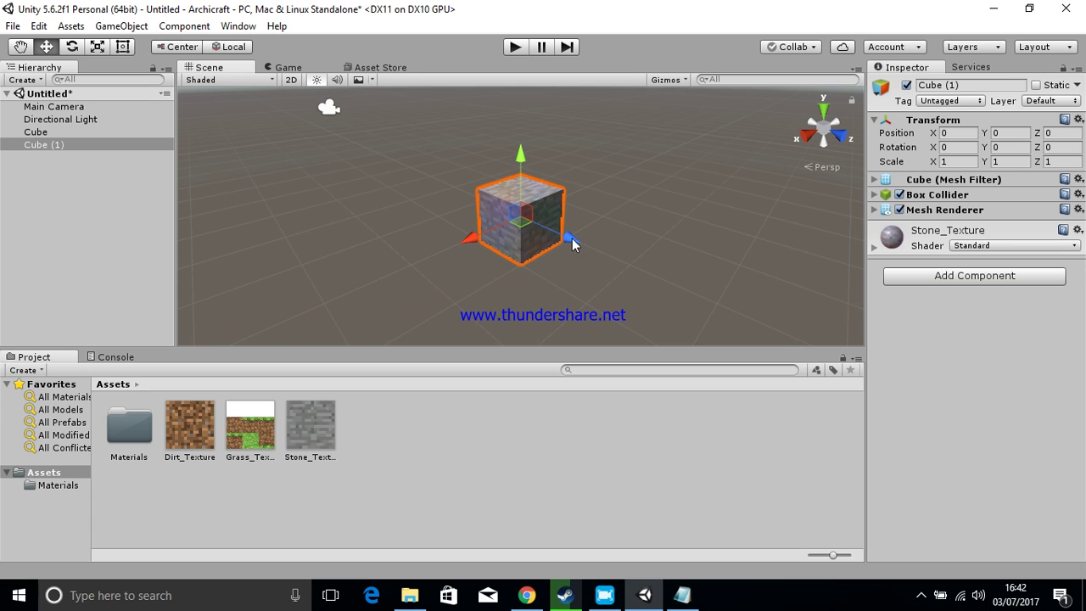
left_click_drag(586, 246, 600, 259, "ctrl")
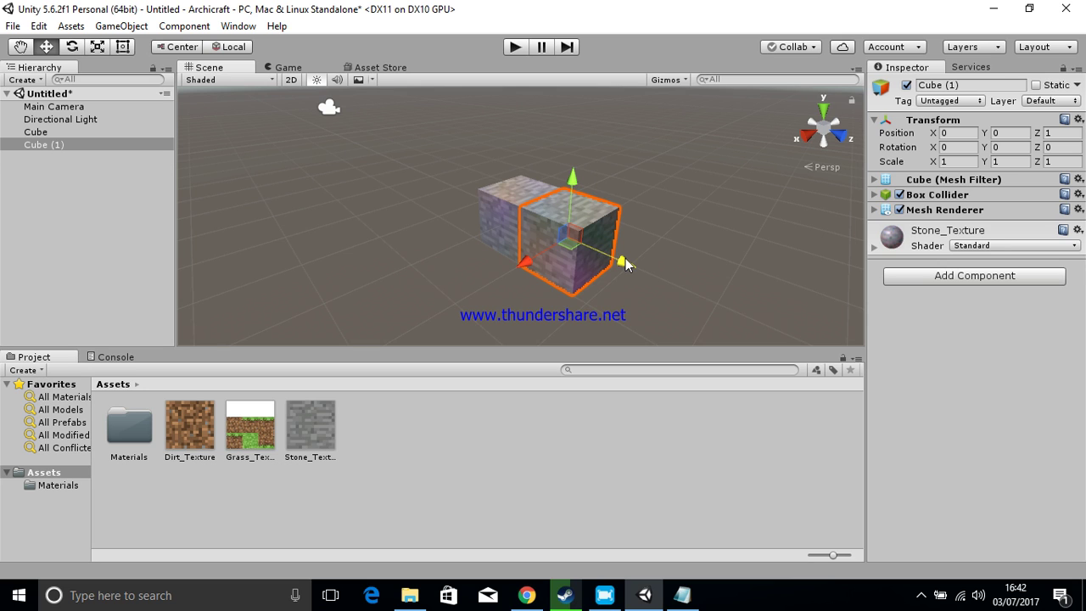
key("ctrl+d")
left_click_drag(625, 263, 680, 307)
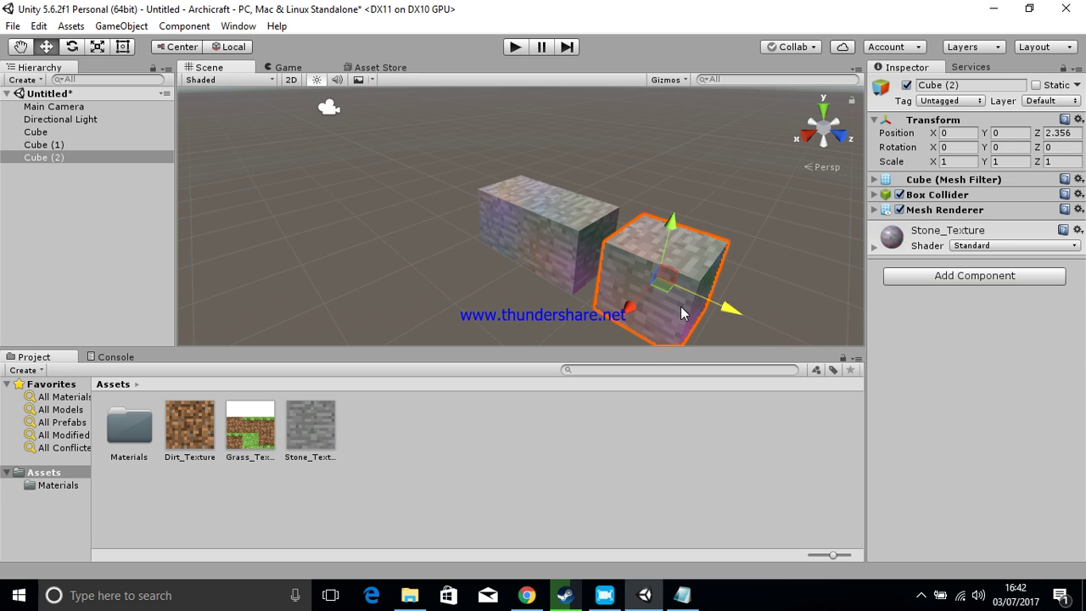
key("Delete")
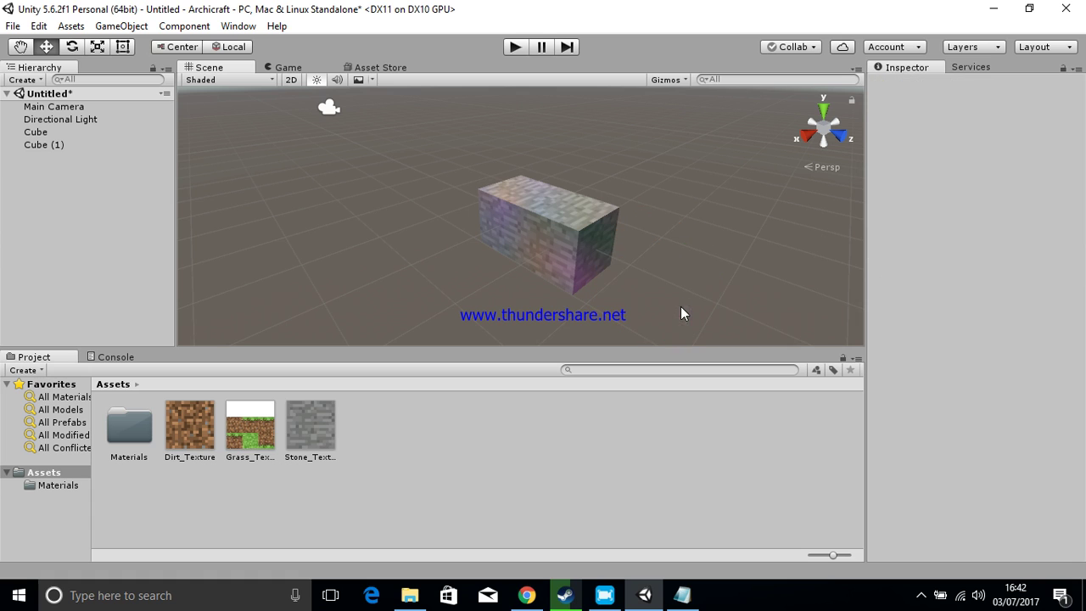
Step: Apply Dirt_Texture to the second cube and place it directly on top of the stone cube at Y 1, Z 0
left_click(572, 239)
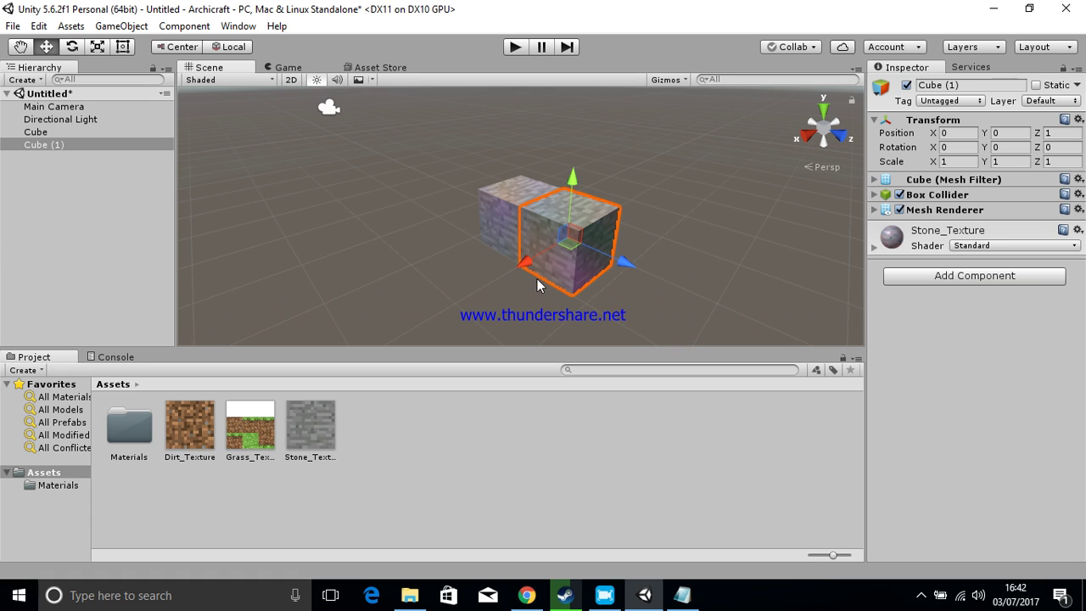
left_click_drag(194, 431, 577, 231)
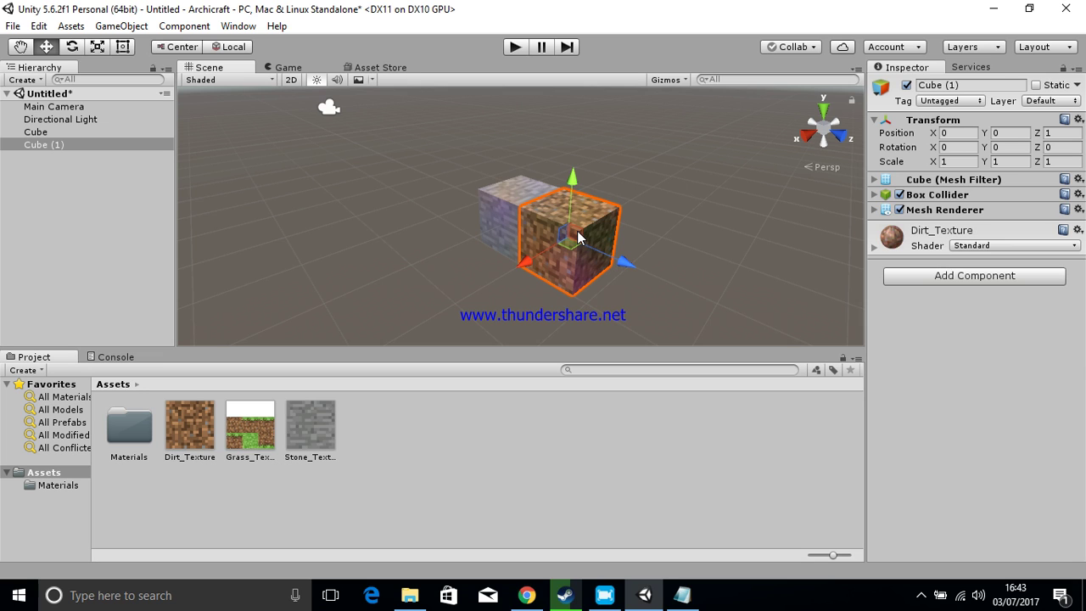
left_click_drag(574, 176, 565, 132)
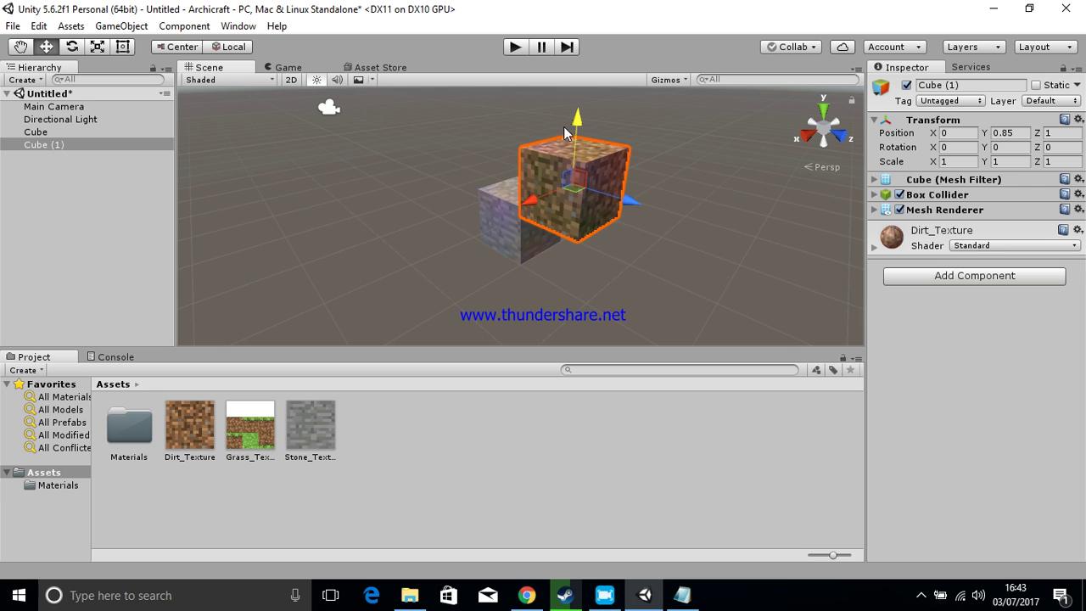
key("ctrl+z")
left_click_drag(576, 182, 577, 127, "ctrl")
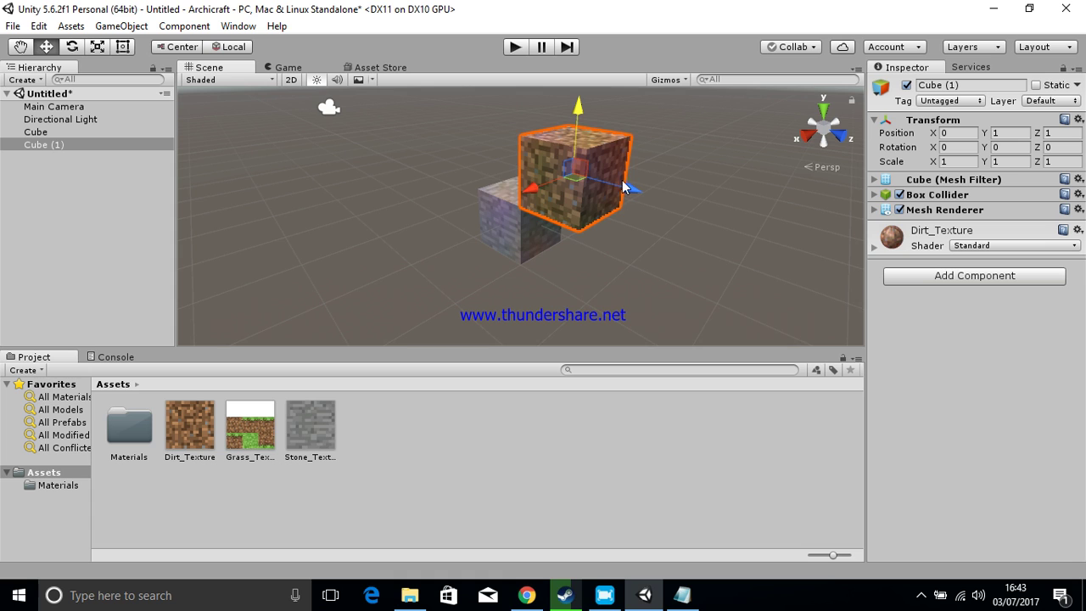
left_click_drag(628, 189, 587, 188, "ctrl")
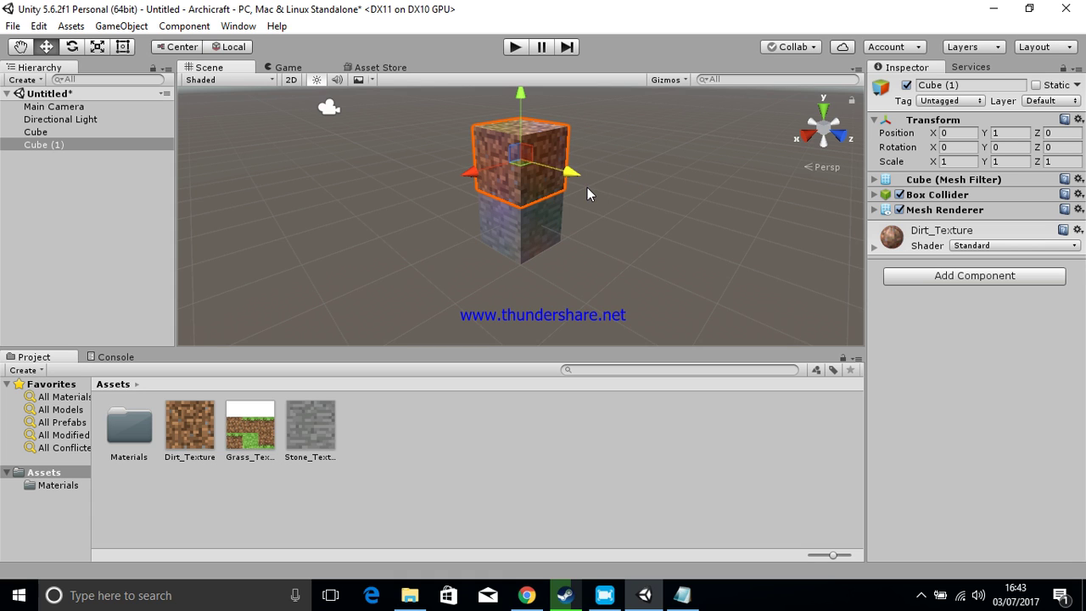
Step: Duplicate the stone-and-dirt column three times, snapping copies to X 0 Z 1, X 1 Z 1 and X 1 Z 0 to form a 2 by 2 block
left_click(527, 225, "ctrl")
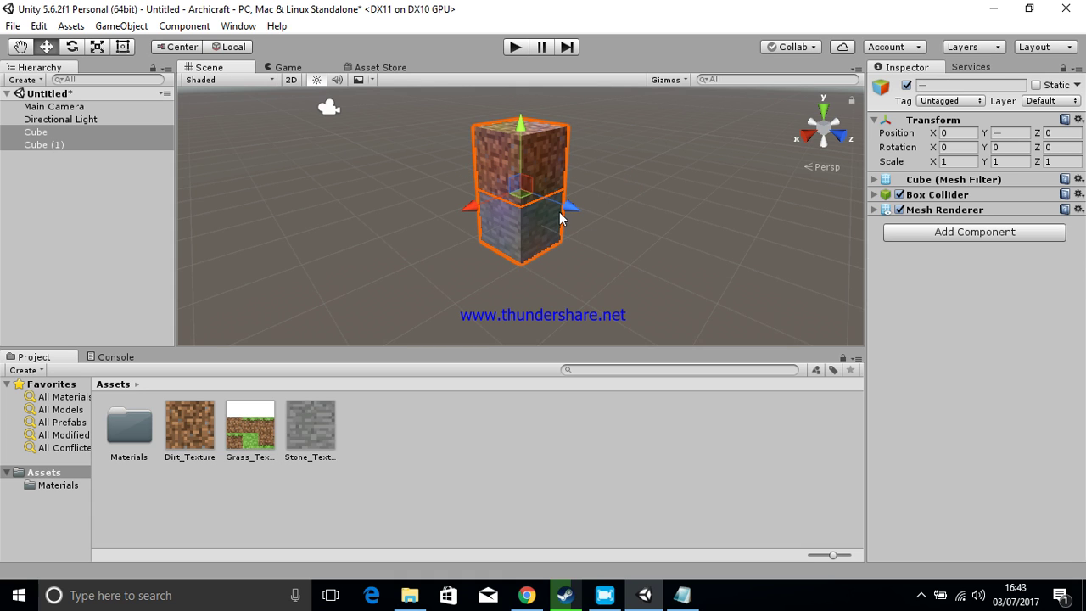
key("ctrl+d")
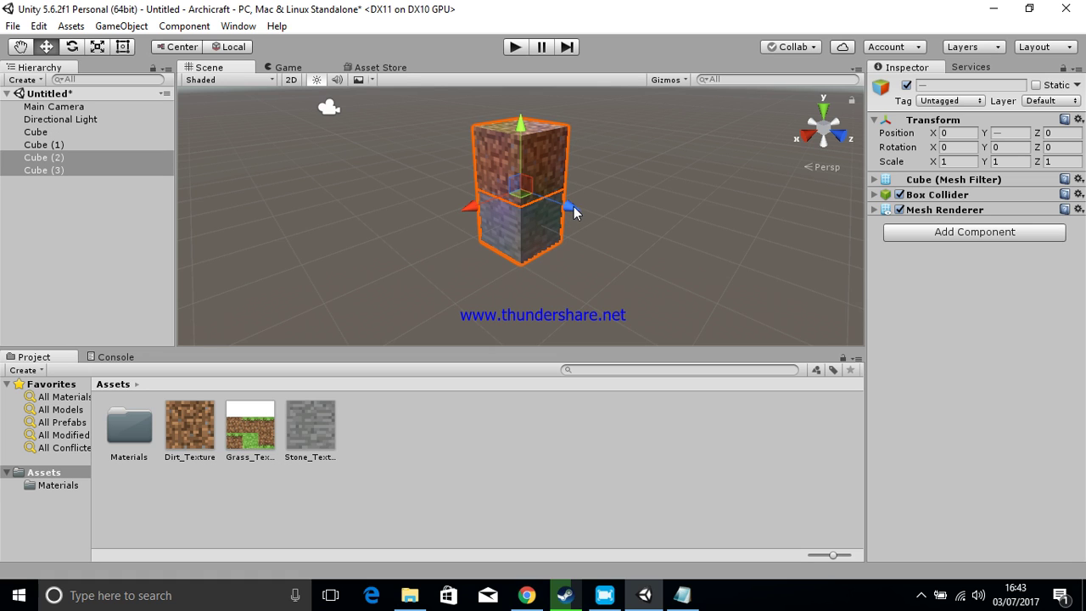
left_click_drag(583, 212, 599, 228, "ctrl")
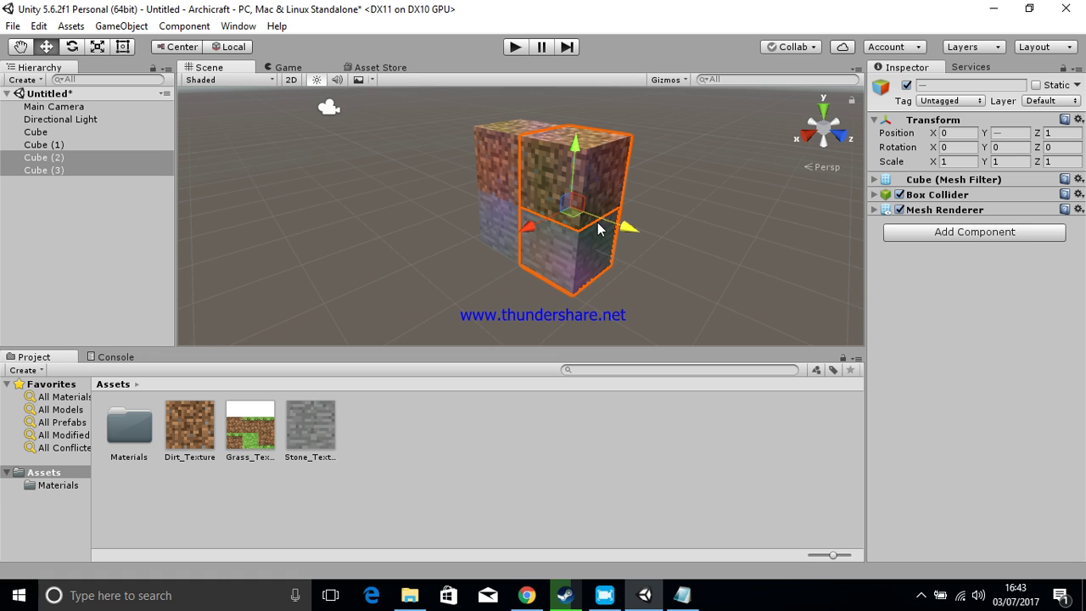
key("ctrl+d")
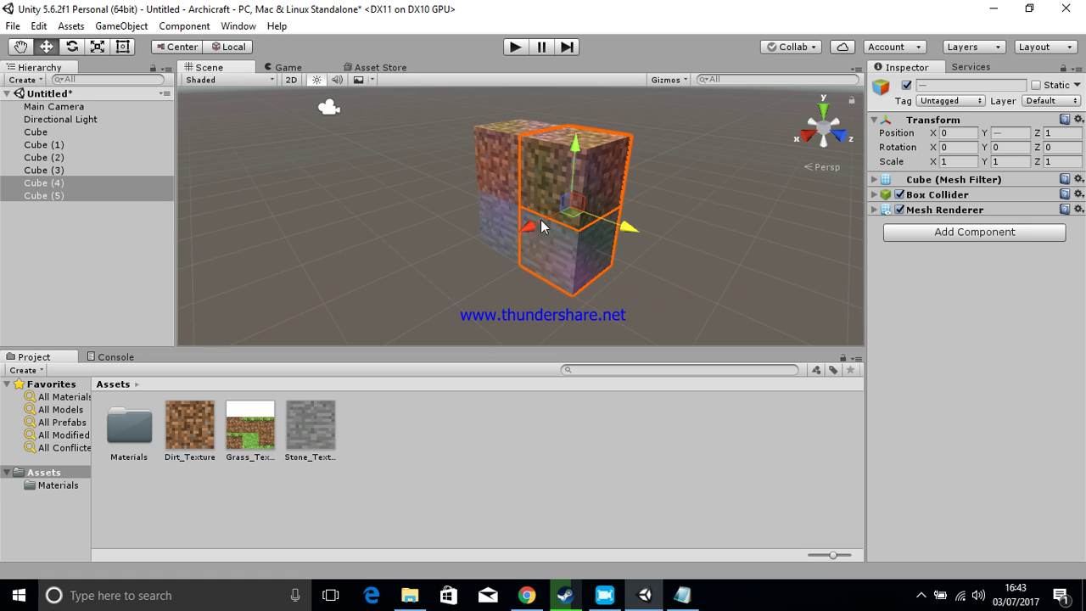
left_click_drag(526, 233, 509, 246, "ctrl")
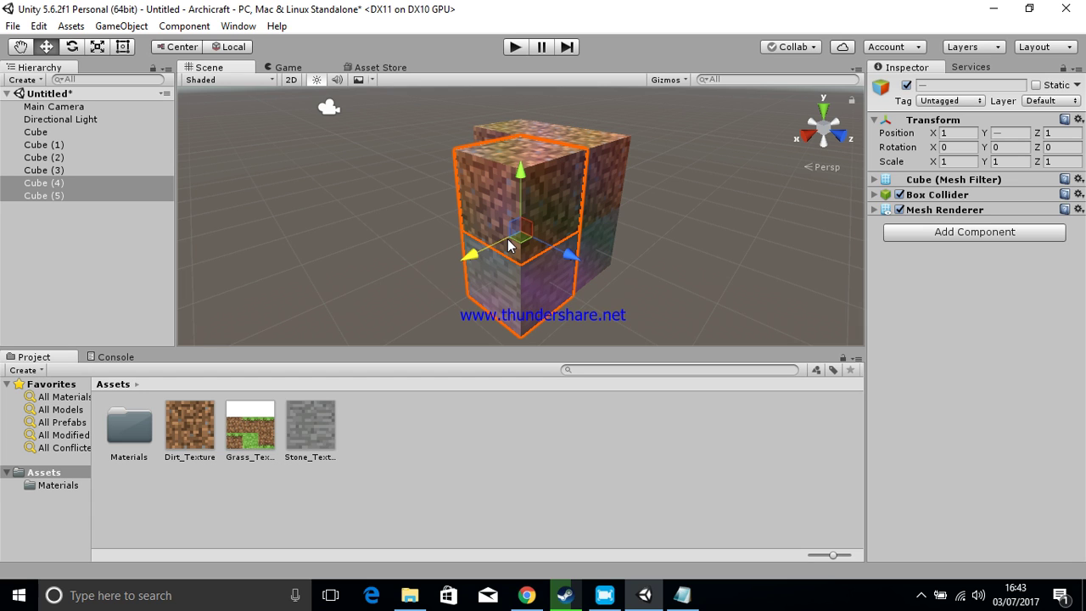
key("ctrl+d")
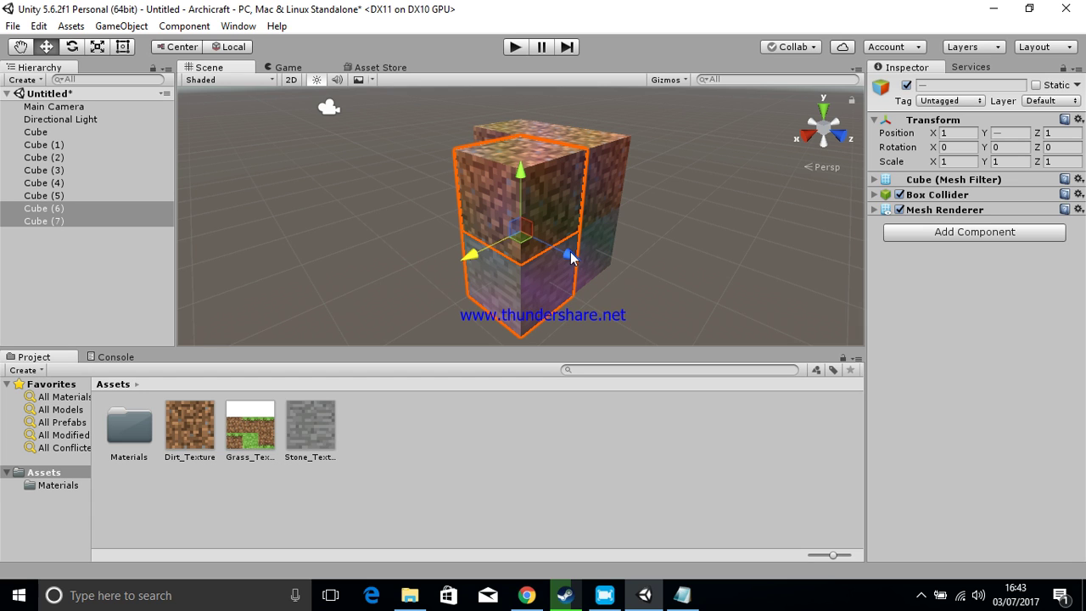
left_click_drag(571, 257, 640, 257, "ctrl")
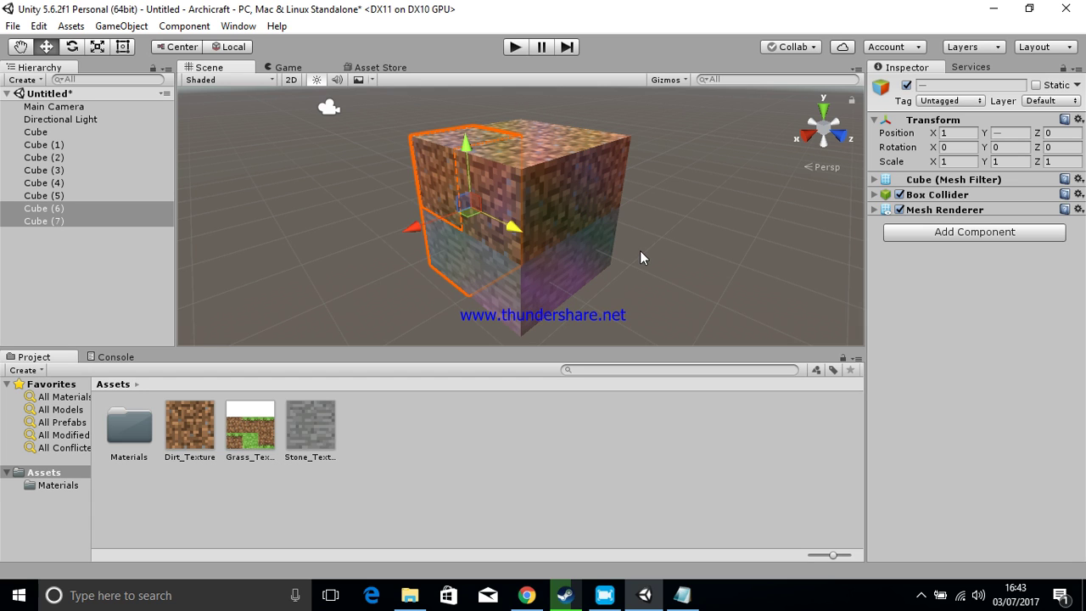
left_click(724, 243)
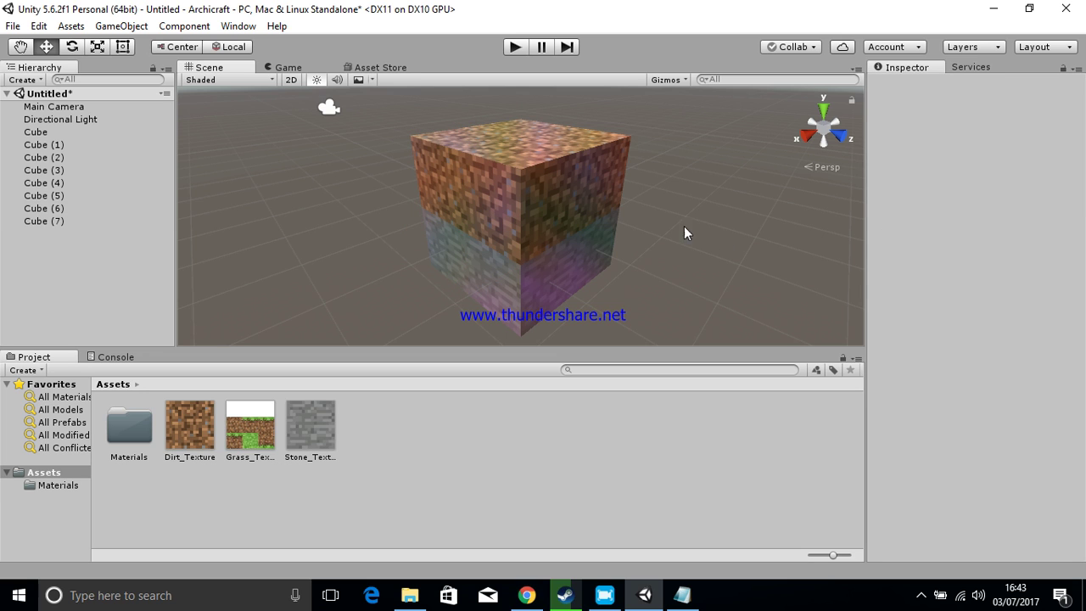
left_click(50, 136)
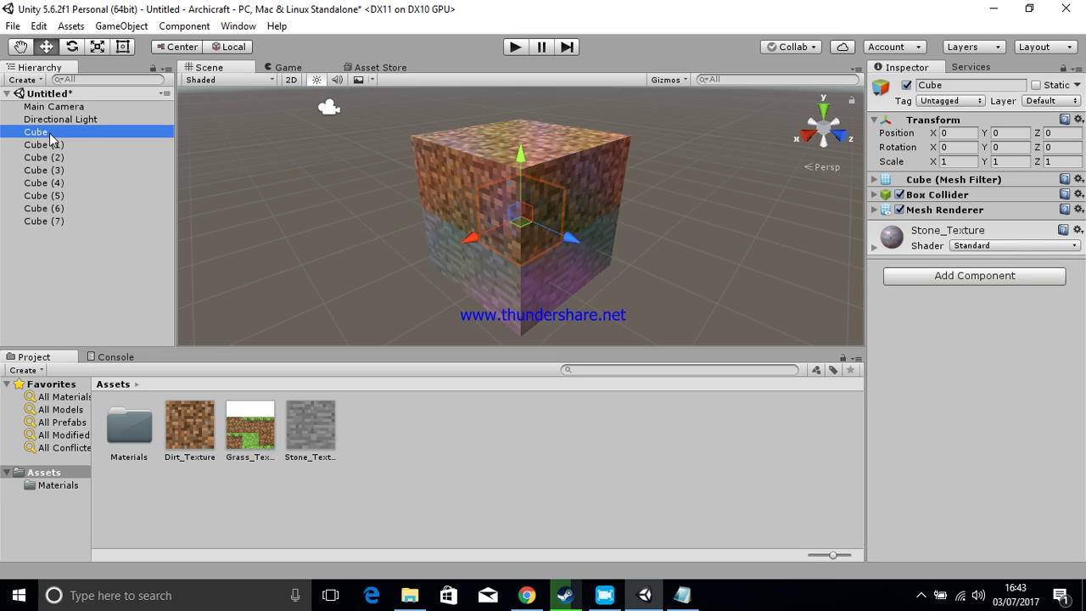
left_click(47, 134)
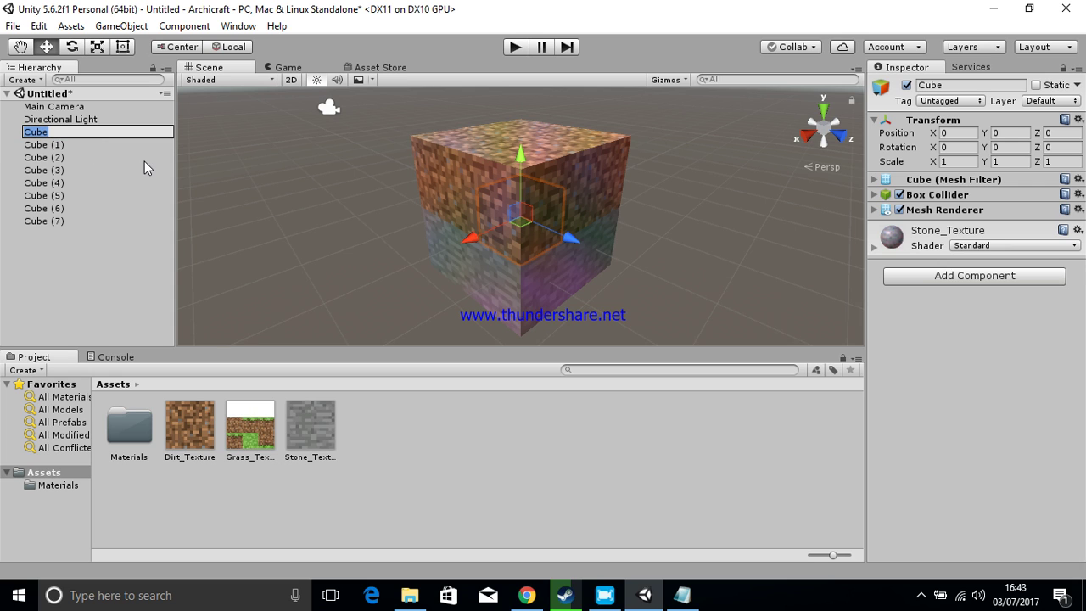
left_click(88, 247)
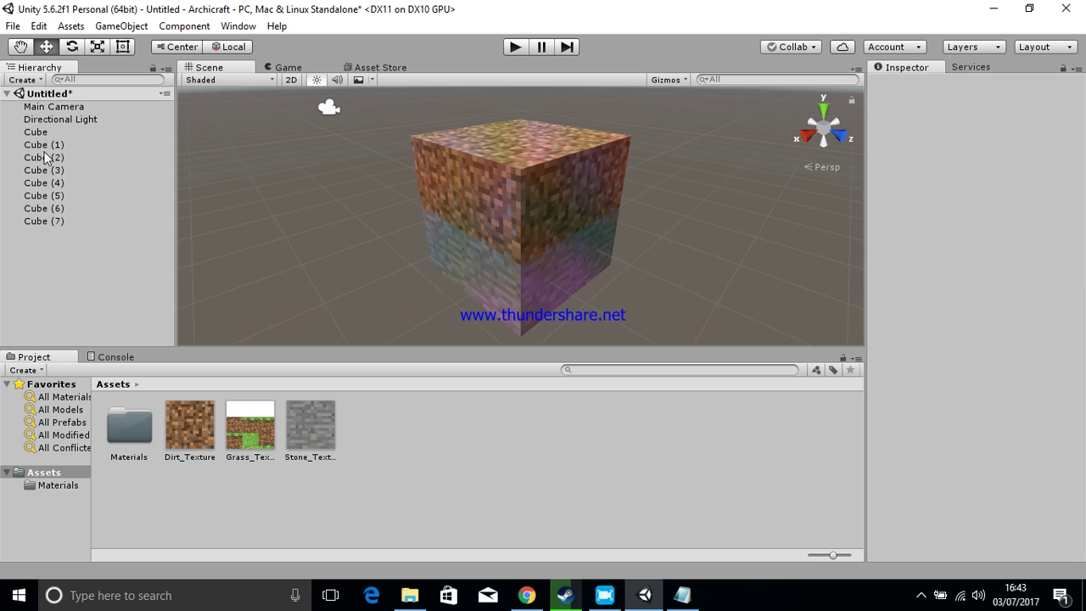
Step: Go through the cubes in the hierarchy one by one to identify which of them use Stone_Texture
left_click(40, 133)
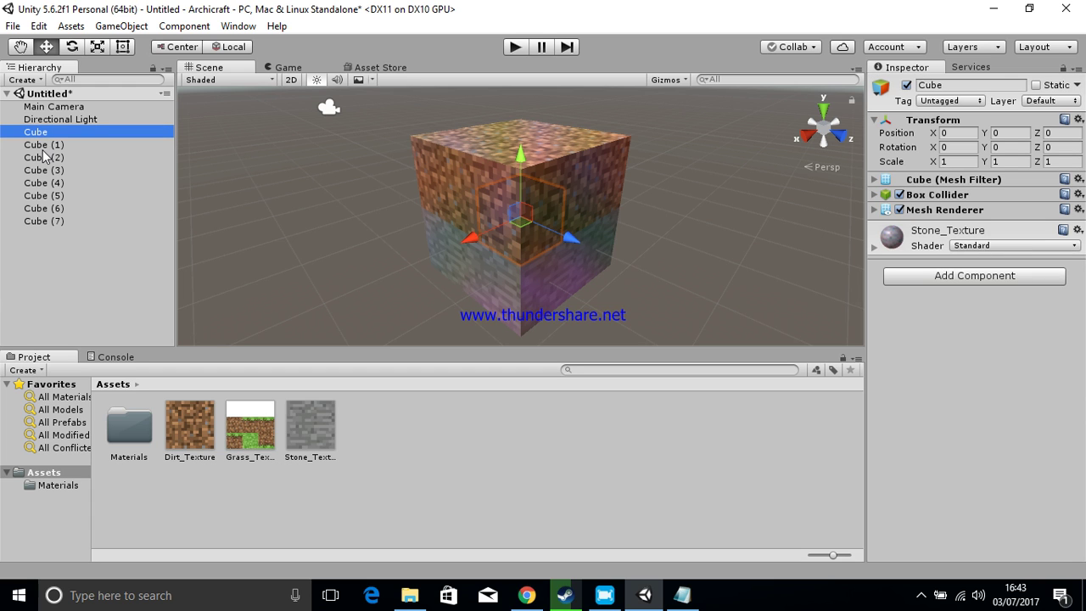
left_click(48, 159, "ctrl")
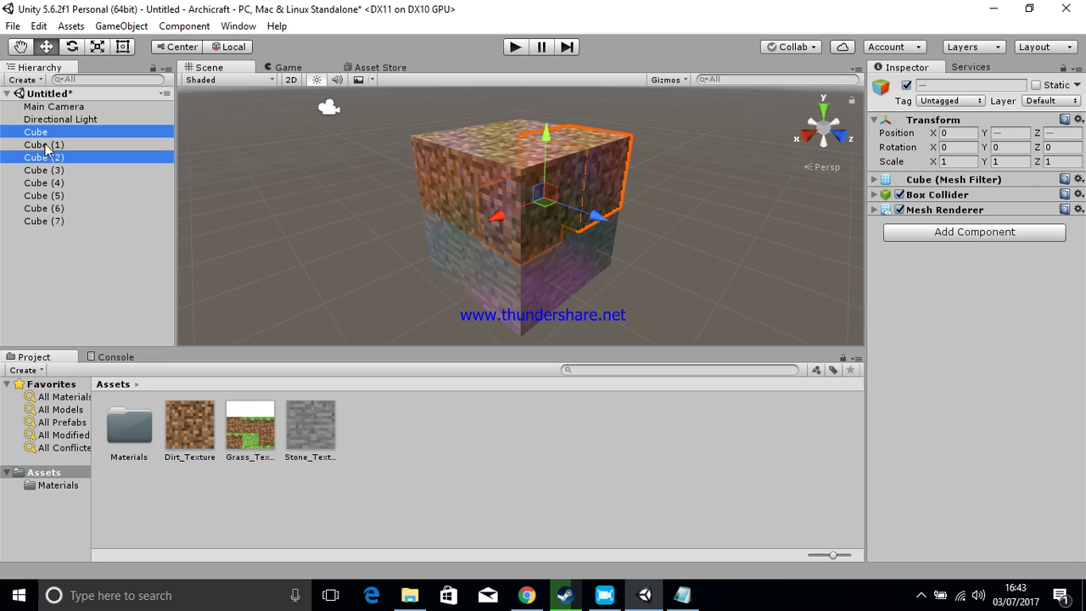
left_click(47, 148, "ctrl")
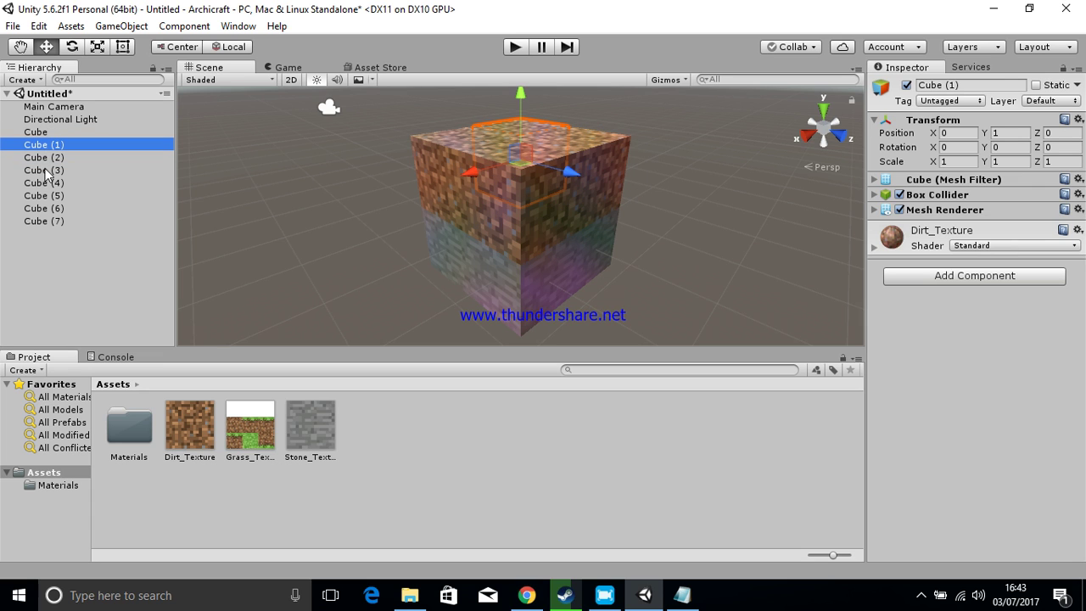
left_click(47, 172)
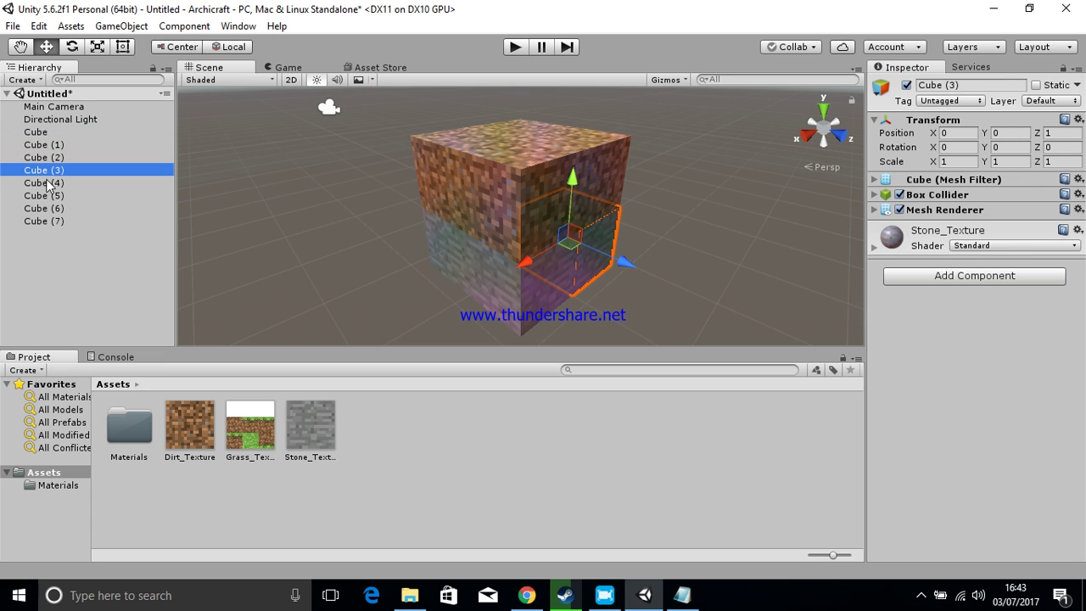
left_click(48, 197)
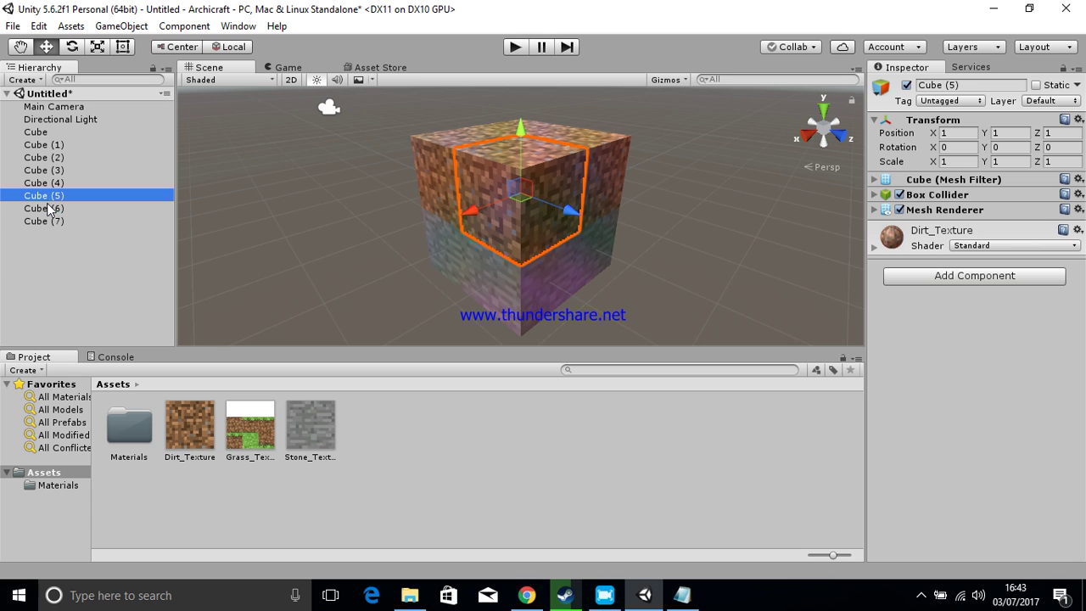
left_click(48, 209)
left_click(48, 222)
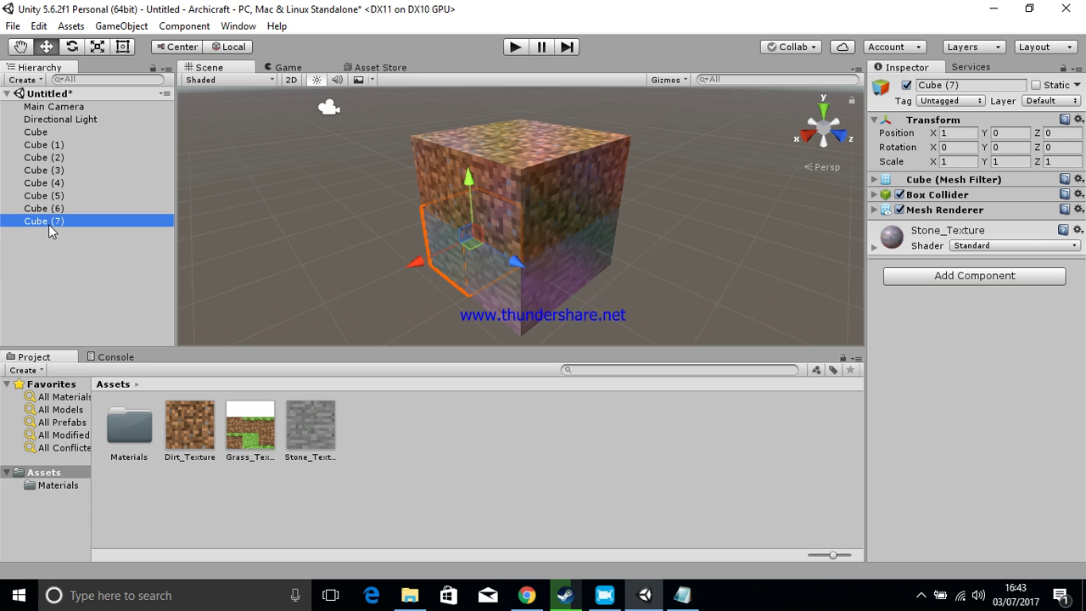
Step: Select the four stone-textured cubes of the lower layer together and rename them all Stone
left_click(45, 183)
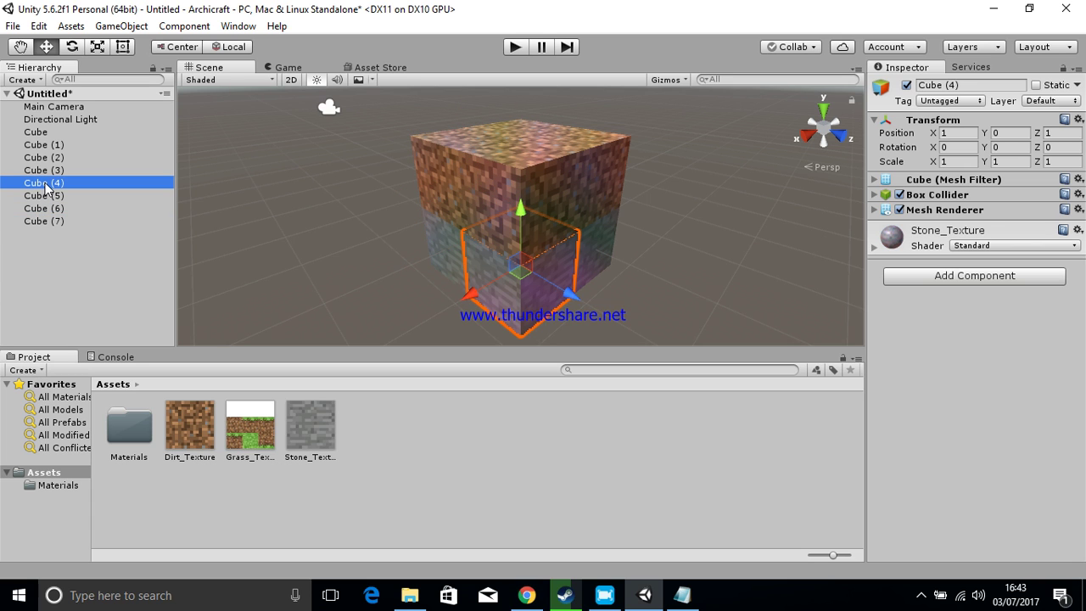
left_click(45, 220, "ctrl")
left_click(51, 146, "ctrl")
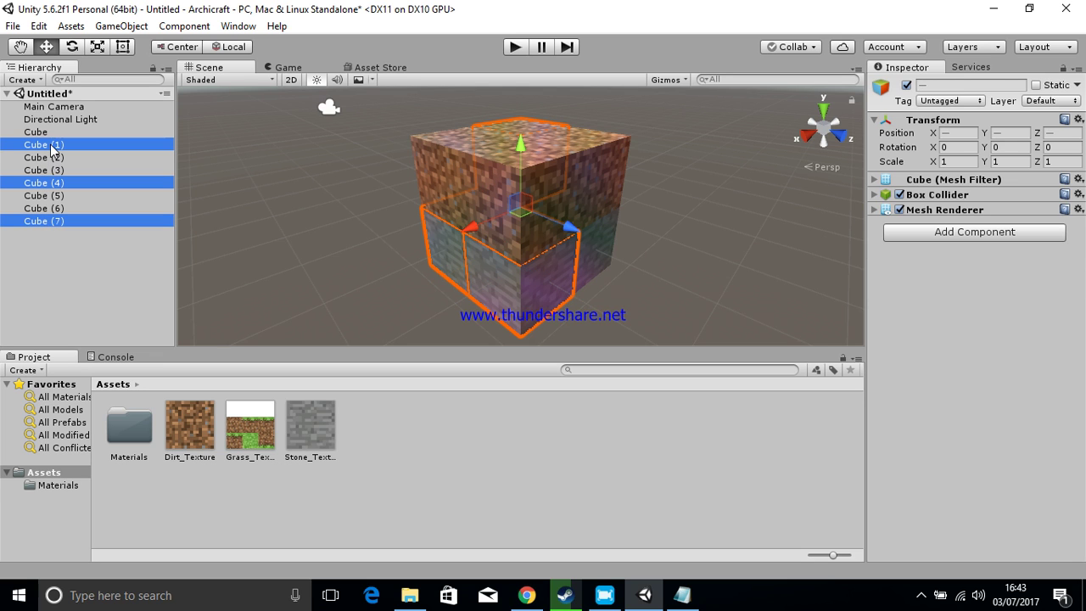
left_click(51, 147, "ctrl")
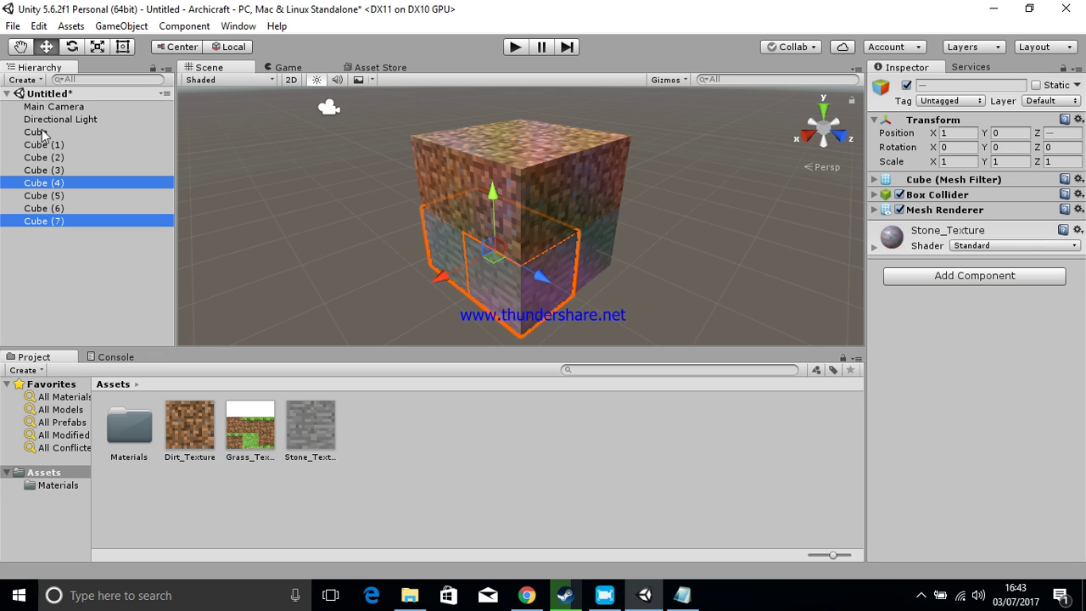
left_click(42, 133, "ctrl")
left_click(56, 158, "ctrl")
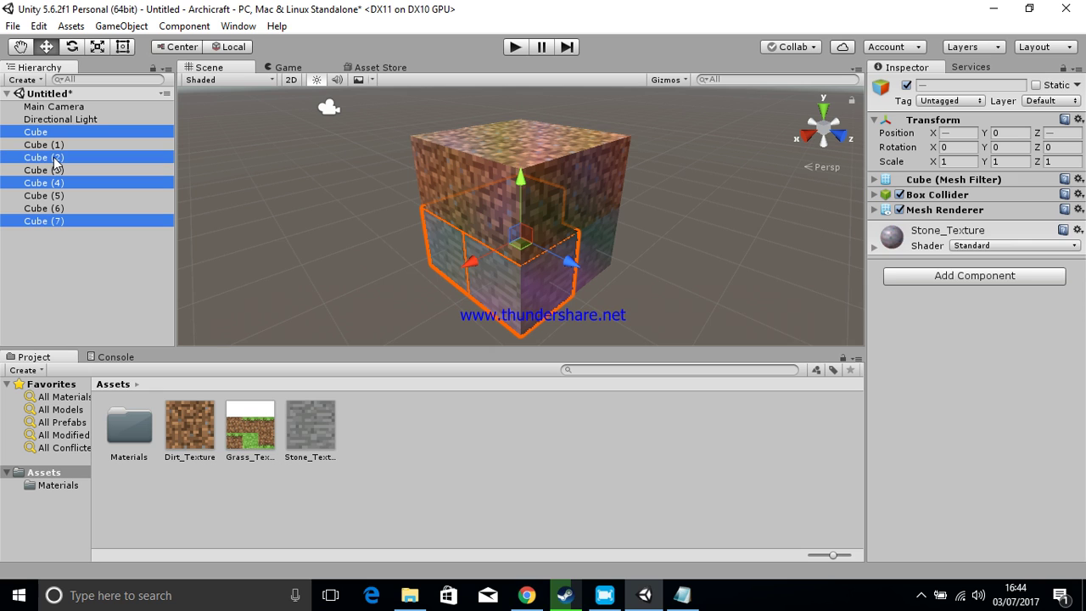
left_click(56, 158, "ctrl")
left_click(54, 172, "ctrl")
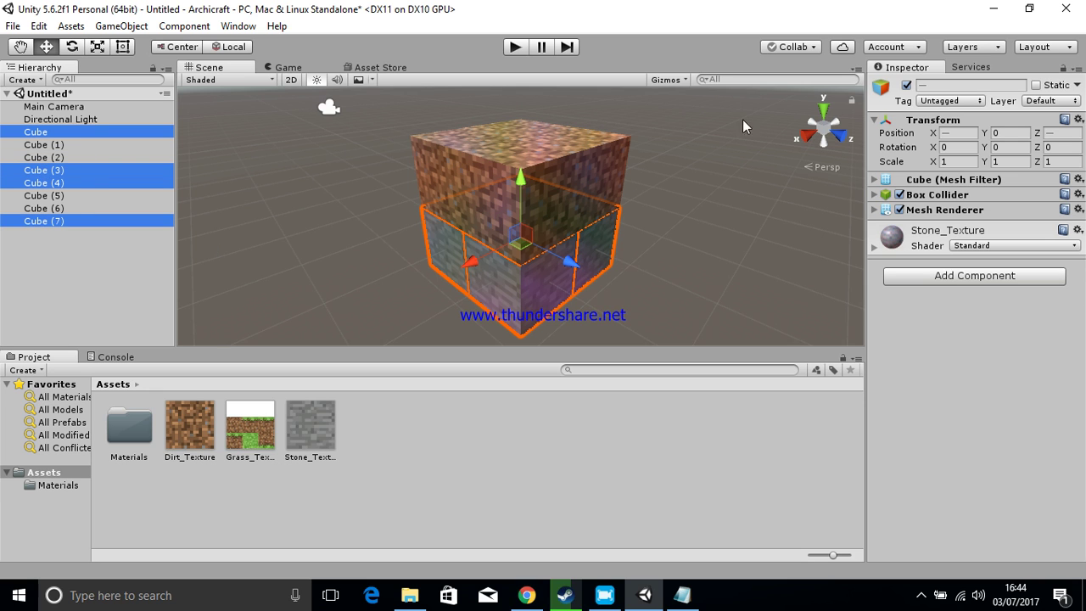
left_click(930, 86)
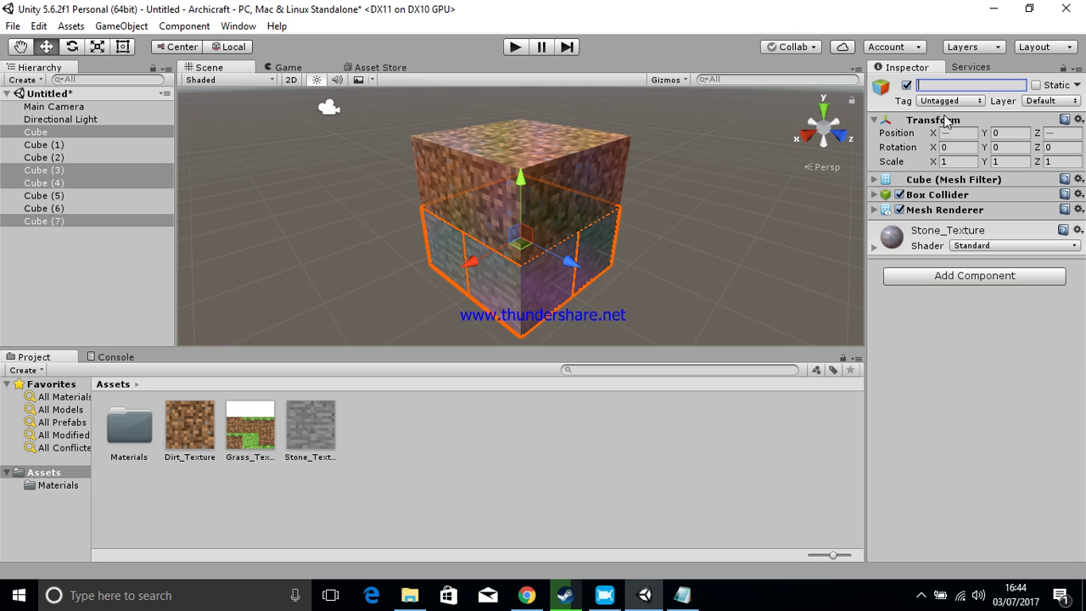
type("Stone")
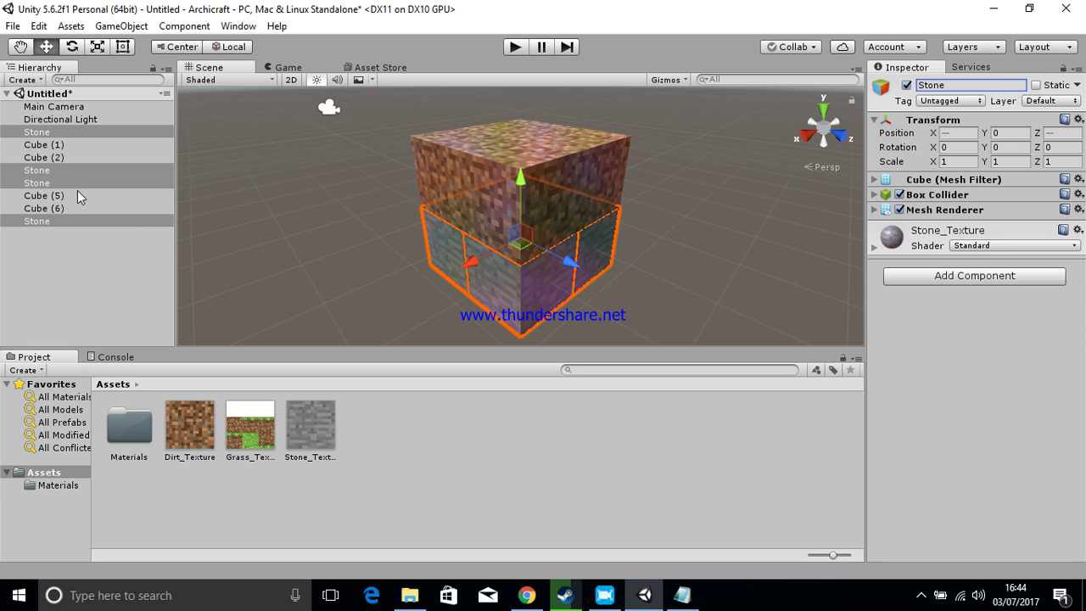
left_click(40, 134)
left_click(40, 134)
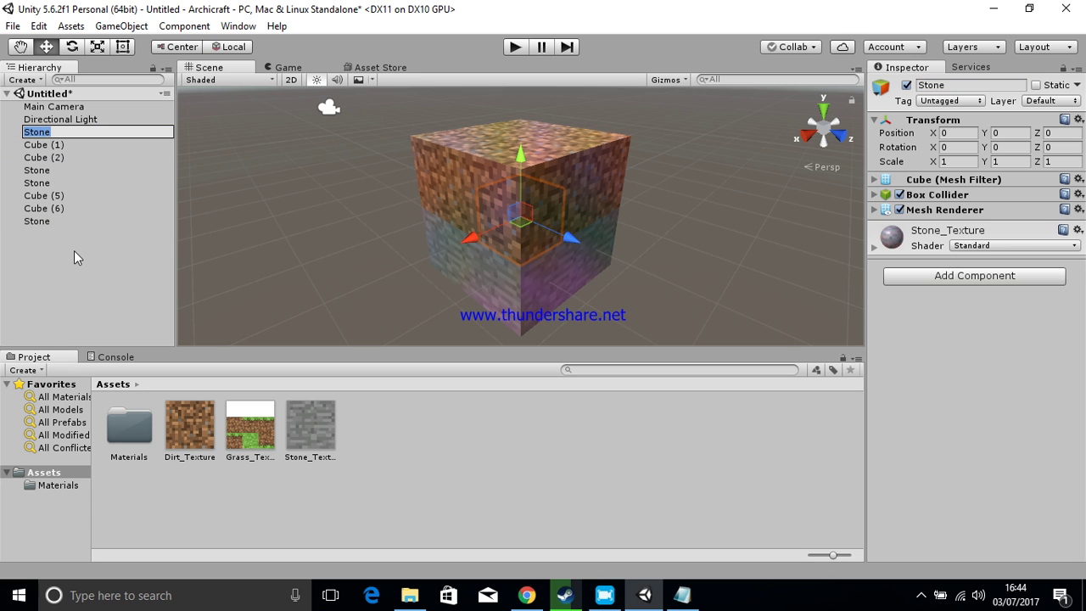
key("Return")
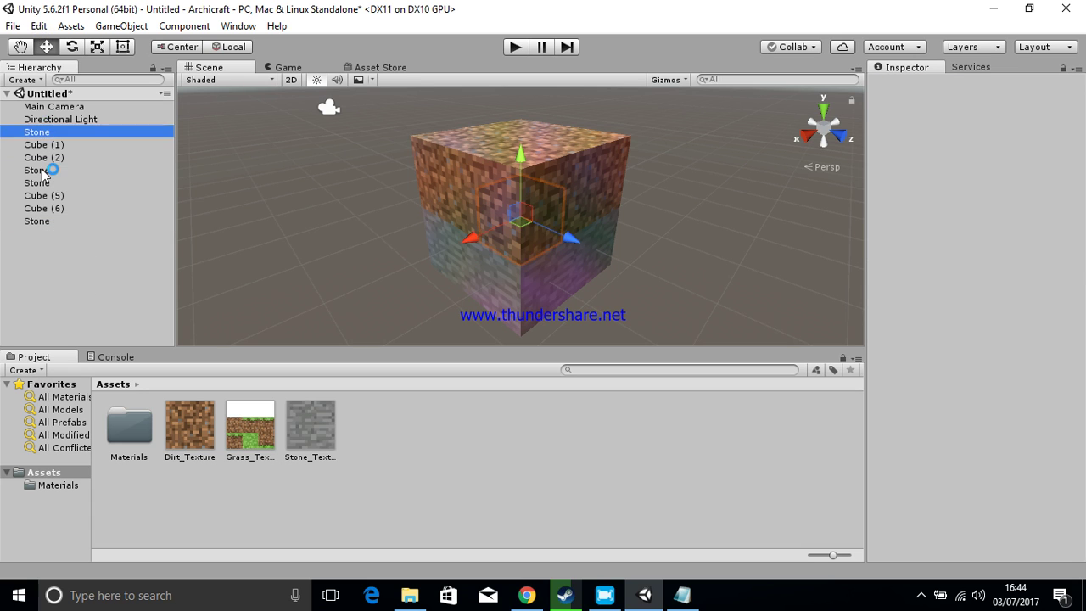
Step: Select the four stone cubes of the lower layer together to check their shared name and texture
left_click(36, 170, "ctrl")
left_click(37, 183, "ctrl")
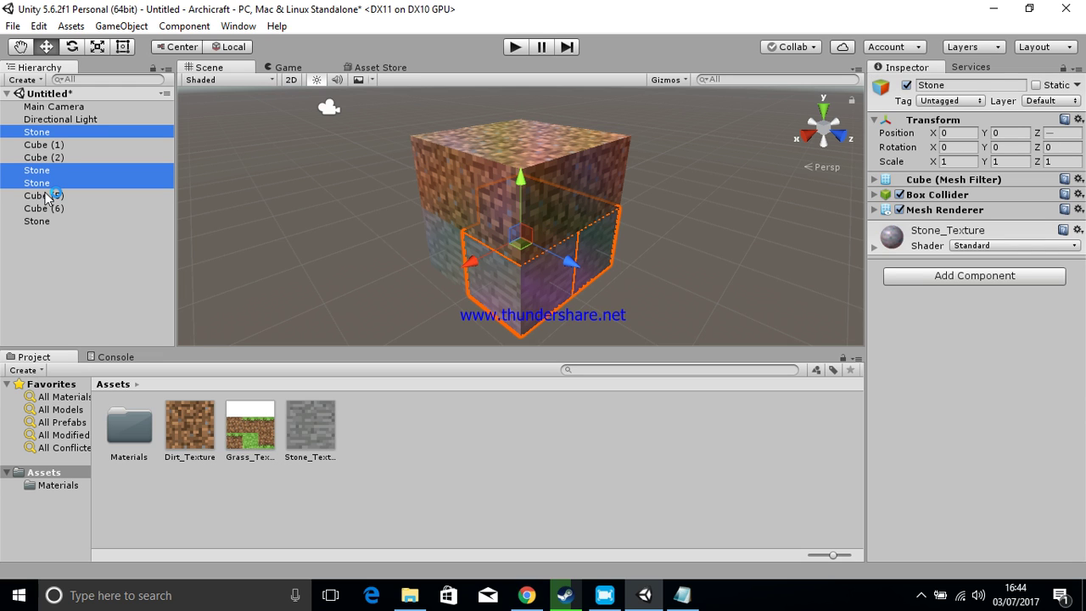
left_click(36, 220, "ctrl")
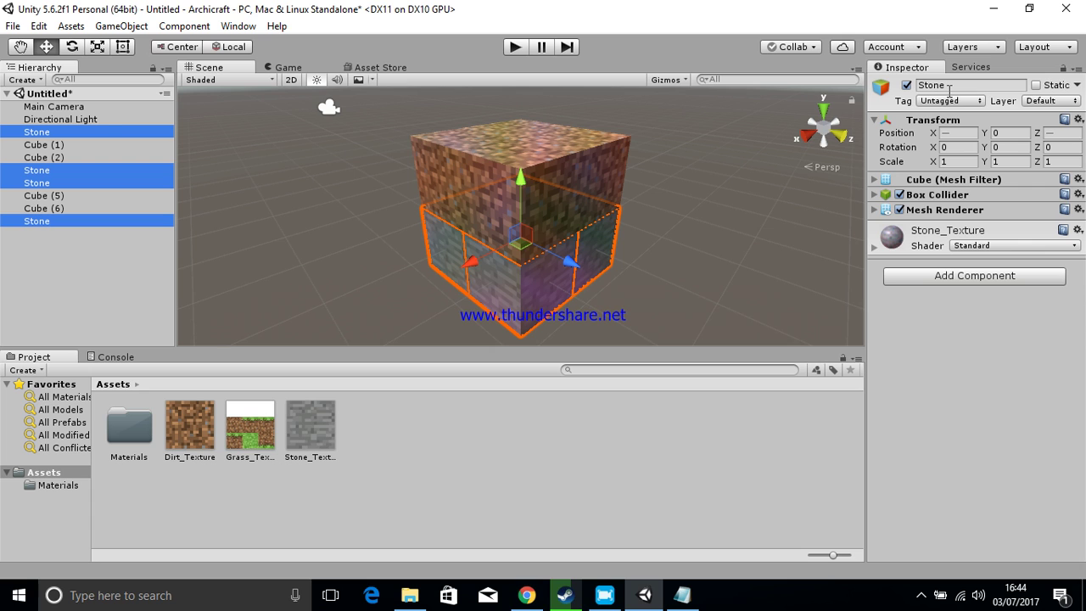
Step: Select the four dirt-textured cubes of the upper layer together and rename them all Dirt
left_click(63, 148)
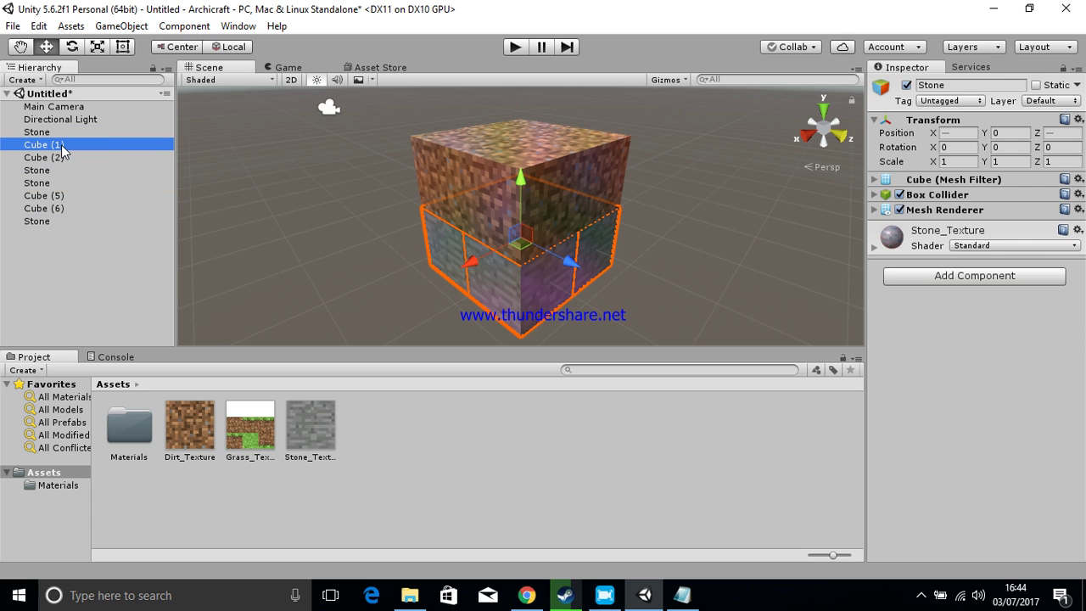
left_click(61, 158, "ctrl")
left_click(59, 192, "ctrl")
left_click(56, 208, "ctrl")
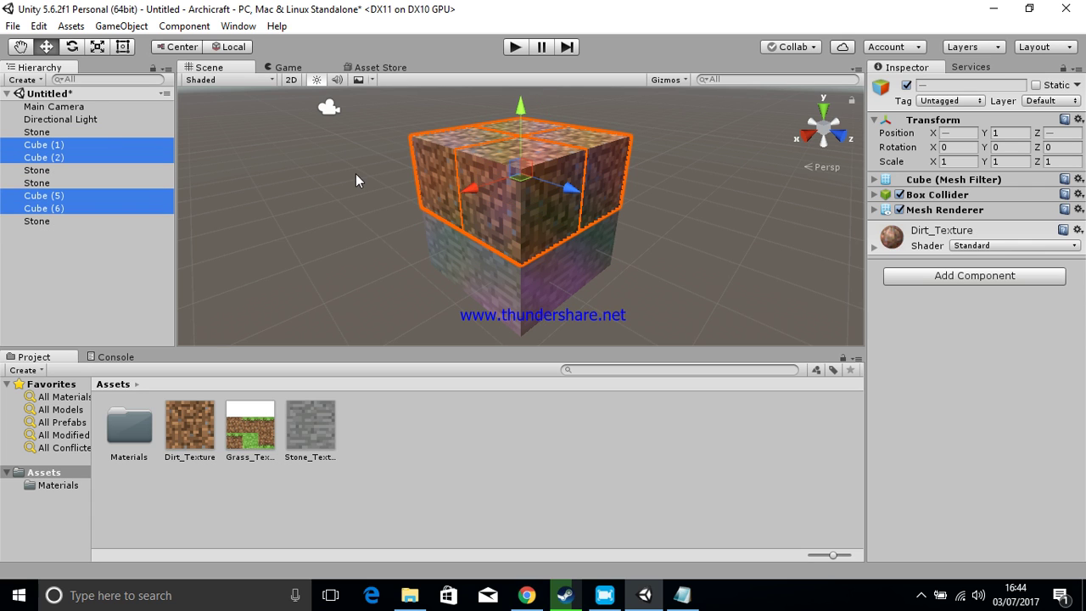
left_click(955, 85)
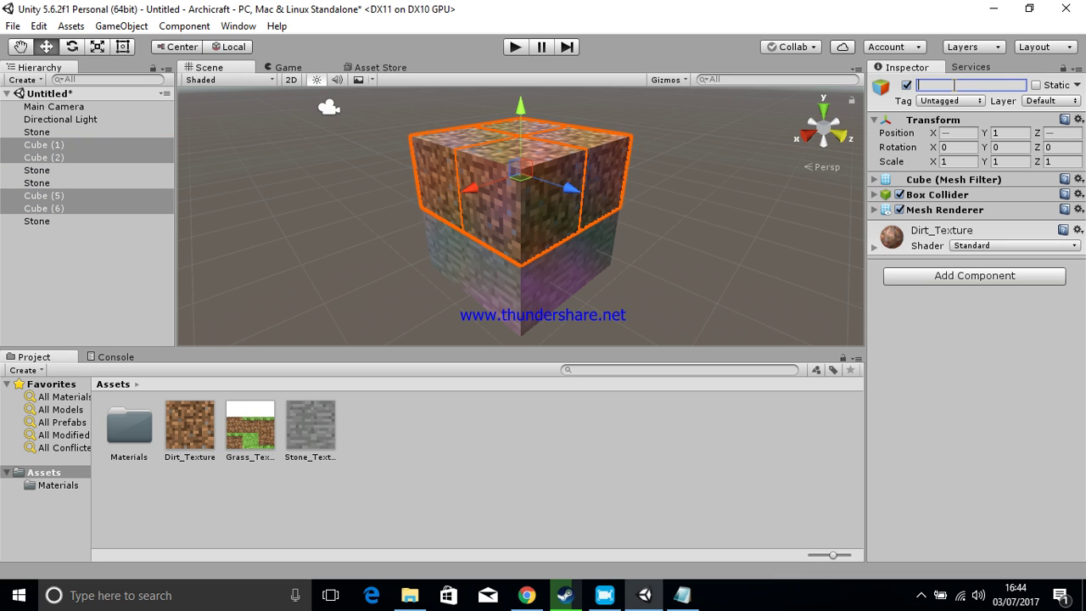
type("Dirt")
key("Return")
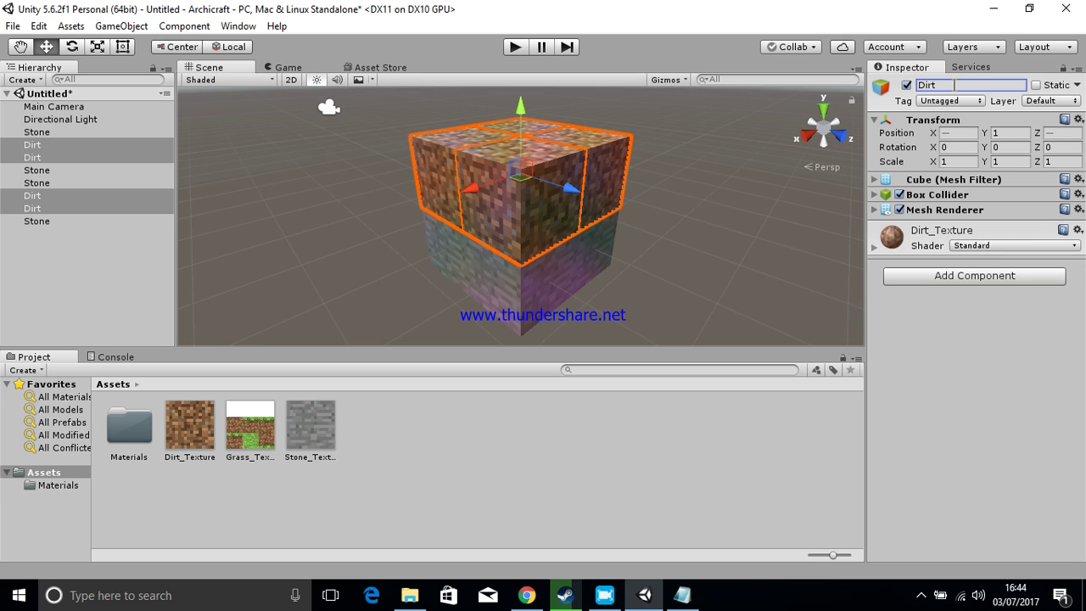
Step: Clear the cube selection and delete the Main Camera from the scene
left_click(56, 267)
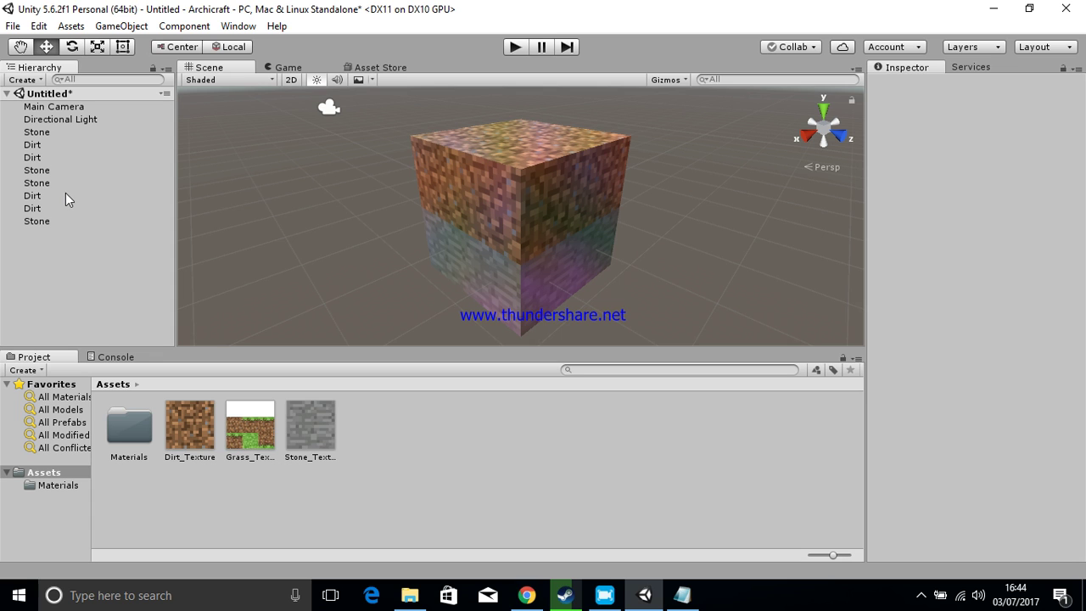
left_click(49, 108)
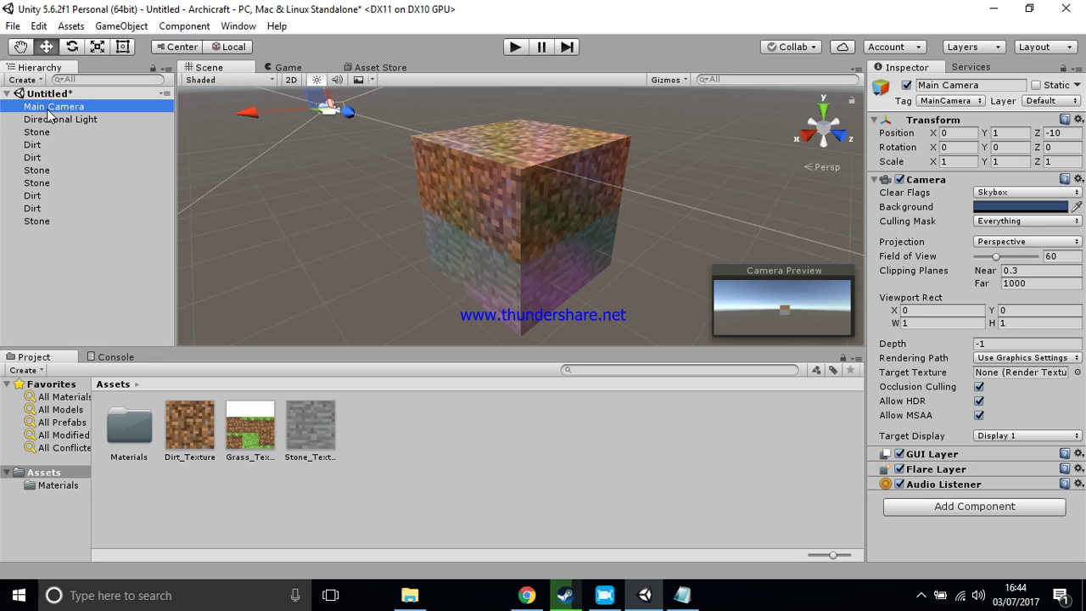
key("Delete")
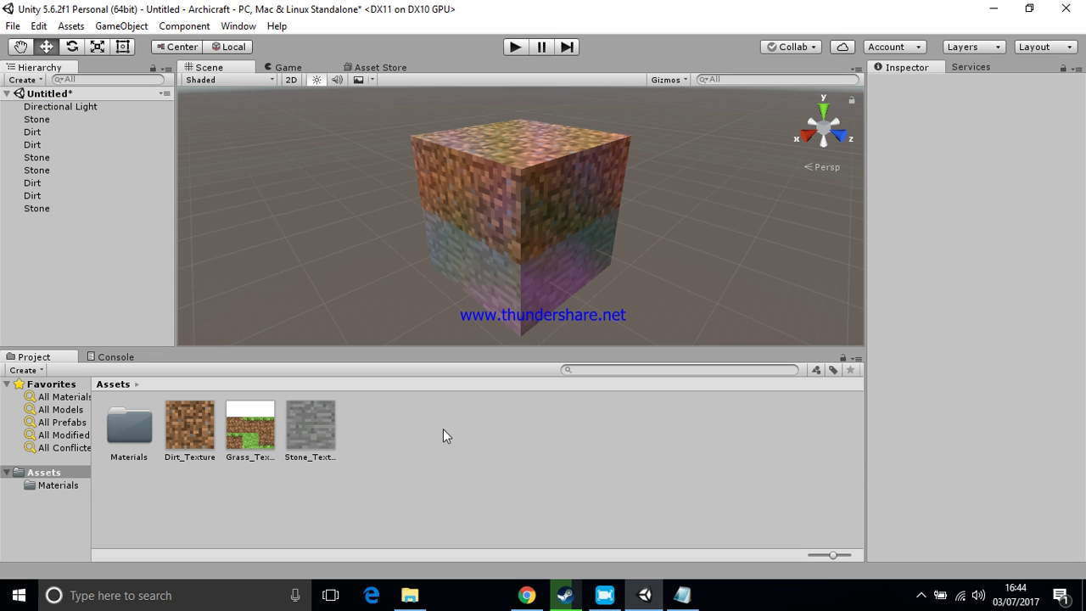
Step: Start importing the Characters standard package into the project's Assets folder
right_click(439, 424)
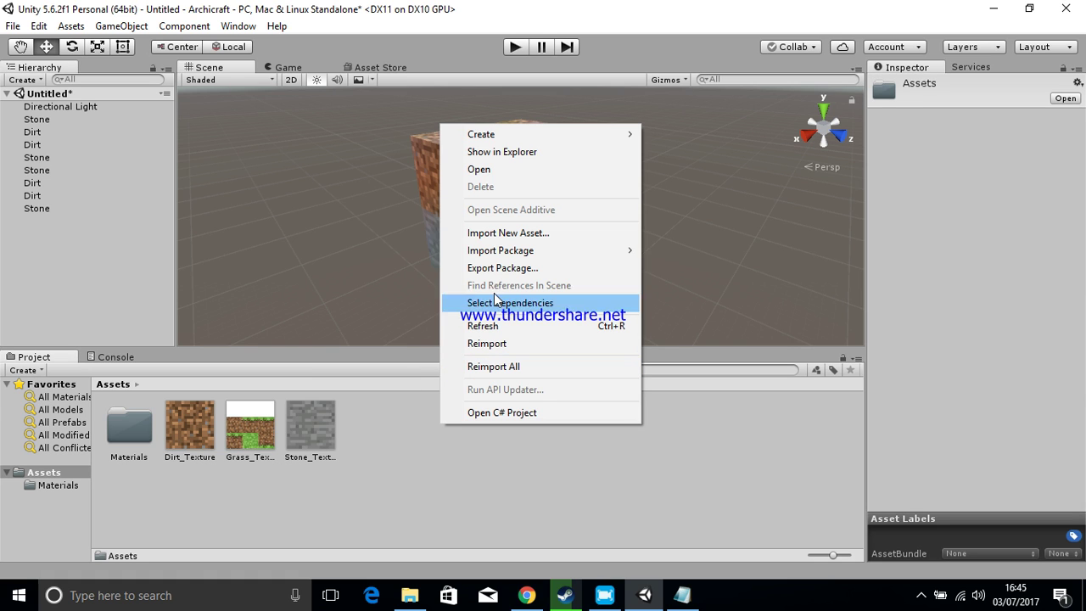
mouse_move(543, 249)
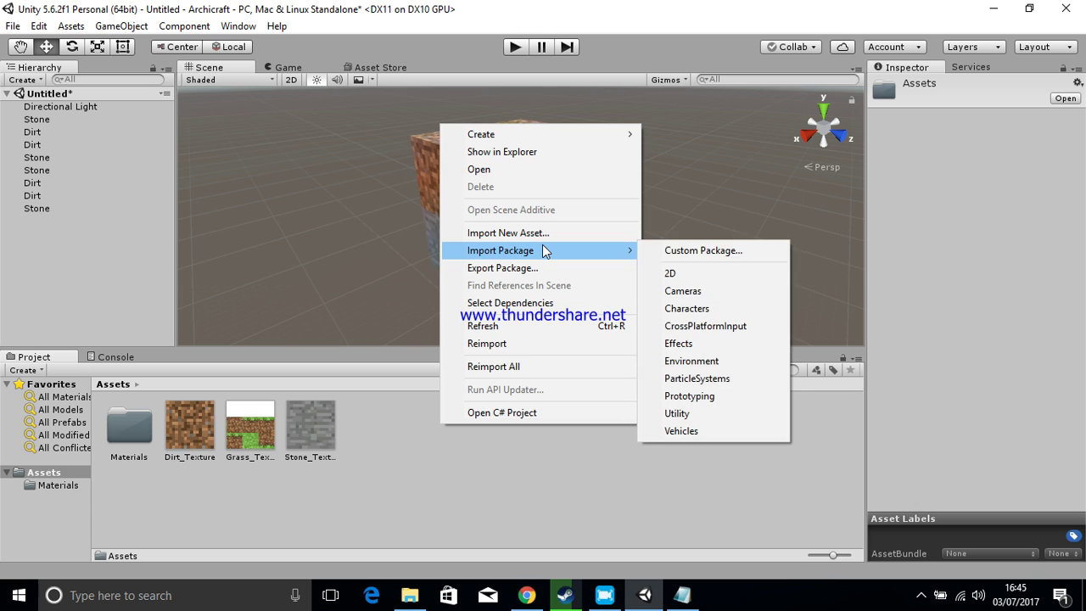
left_click(703, 310)
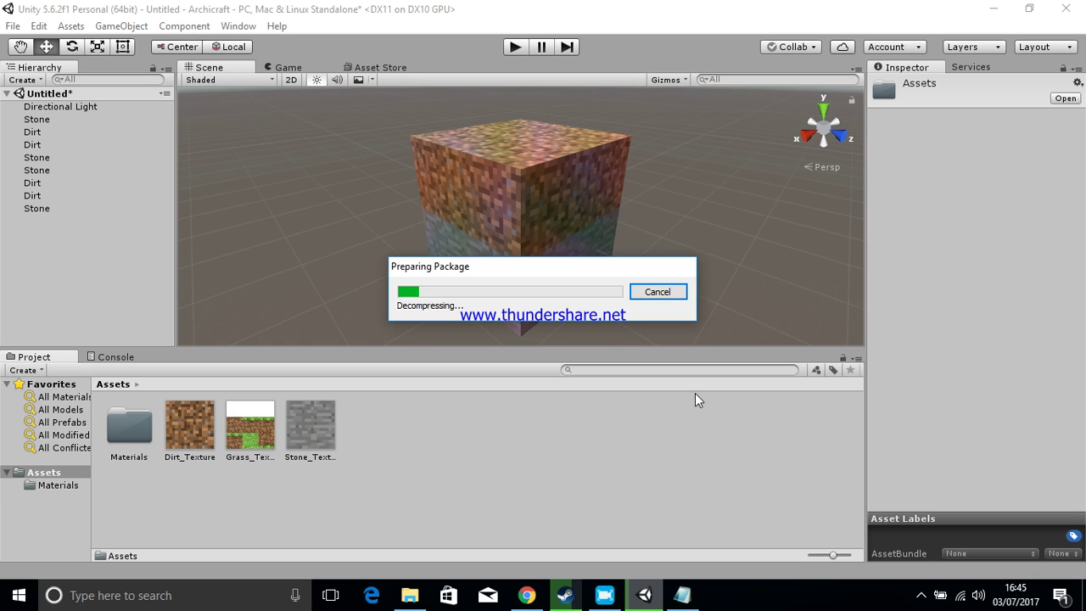
left_click(605, 596)
left_click_drag(497, 410, 734, 470)
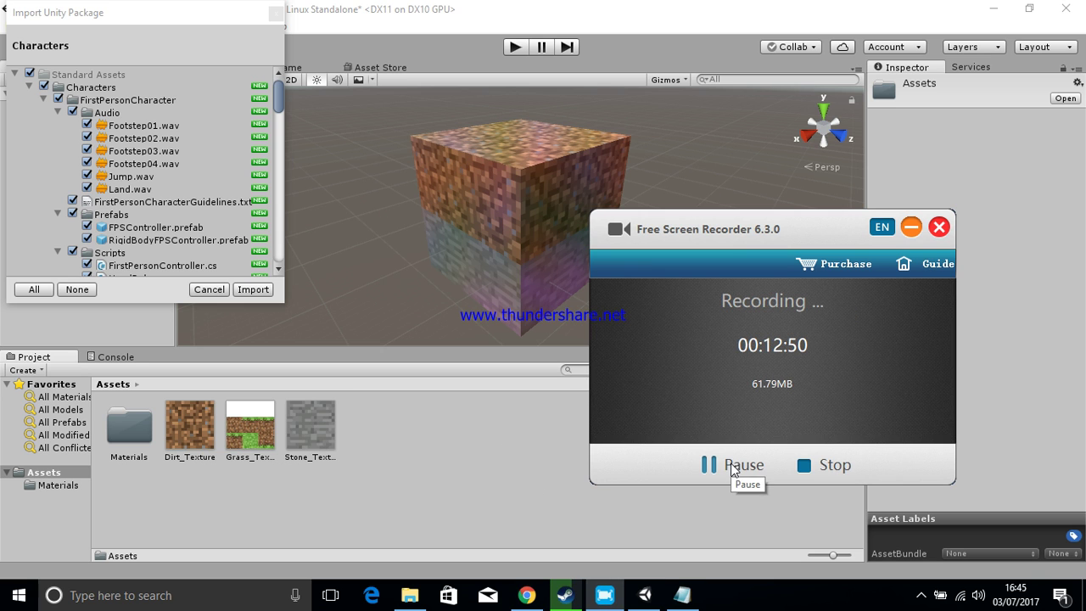
left_click(510, 420)
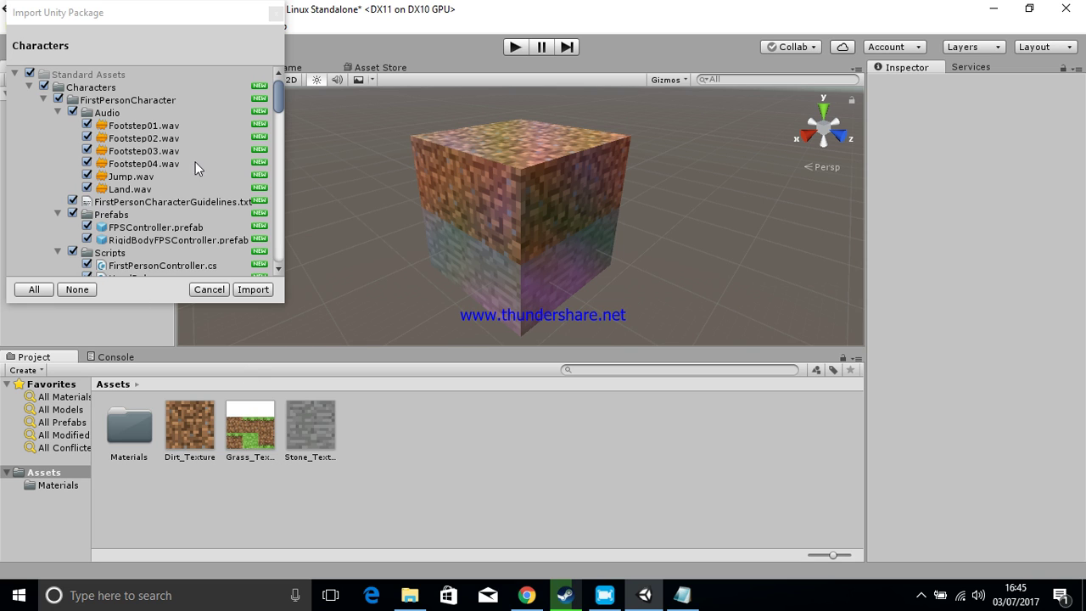
Step: Review the contents of the Characters package and import it with all items included
scroll(190, 150, "down", 10)
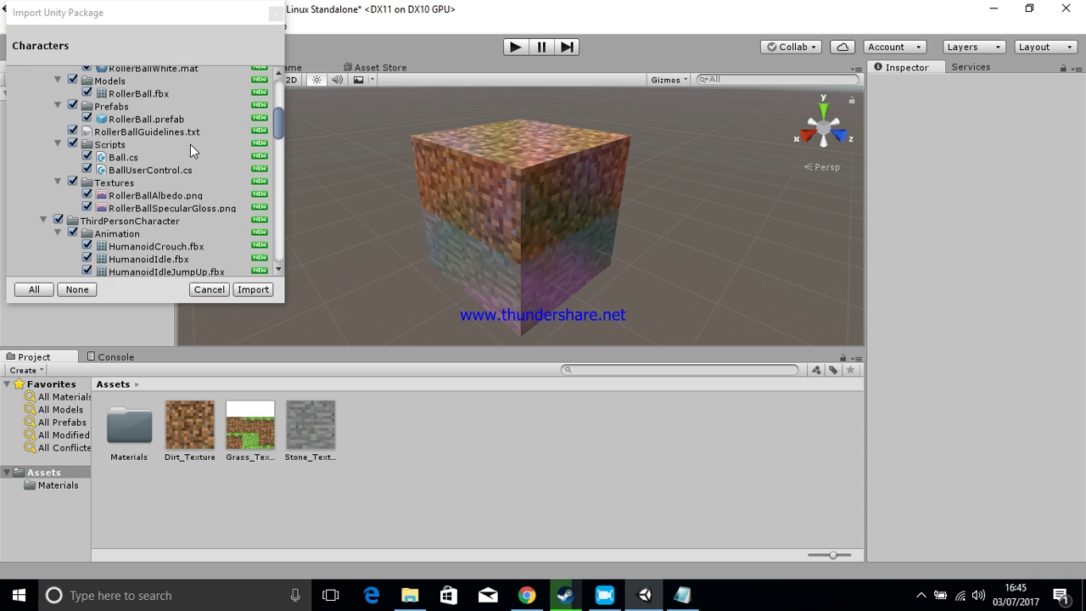
scroll(190, 146, "down", 15)
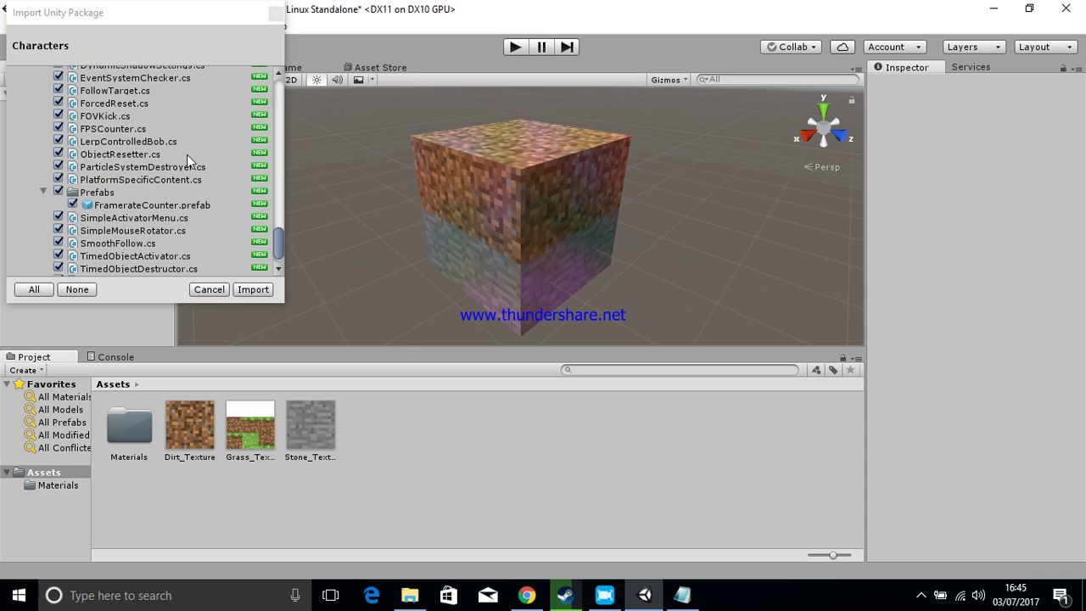
scroll(188, 163, "up", 20)
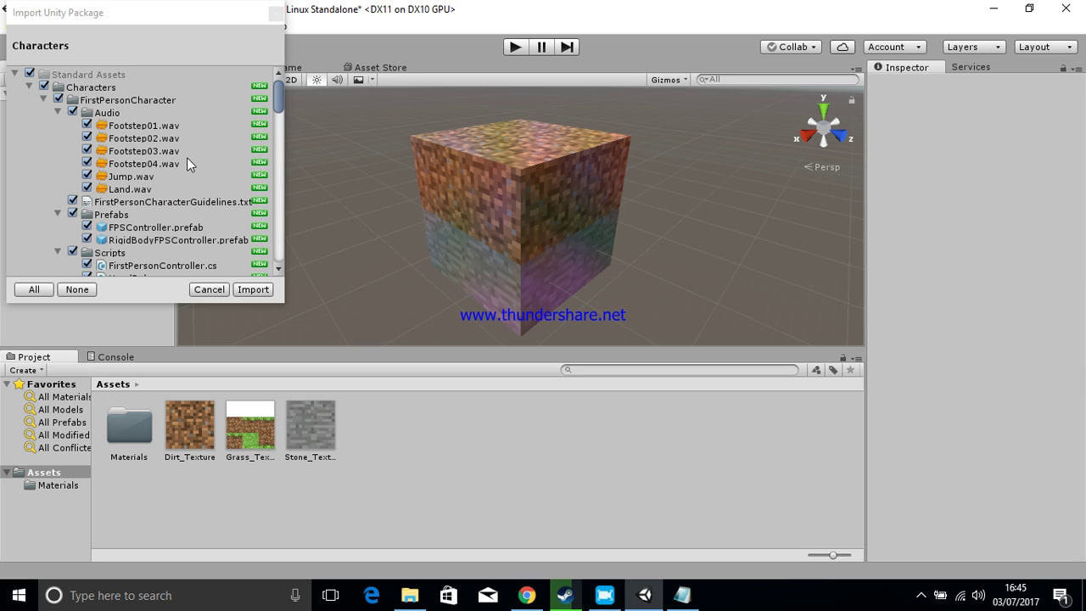
left_click(35, 292)
left_click(34, 291)
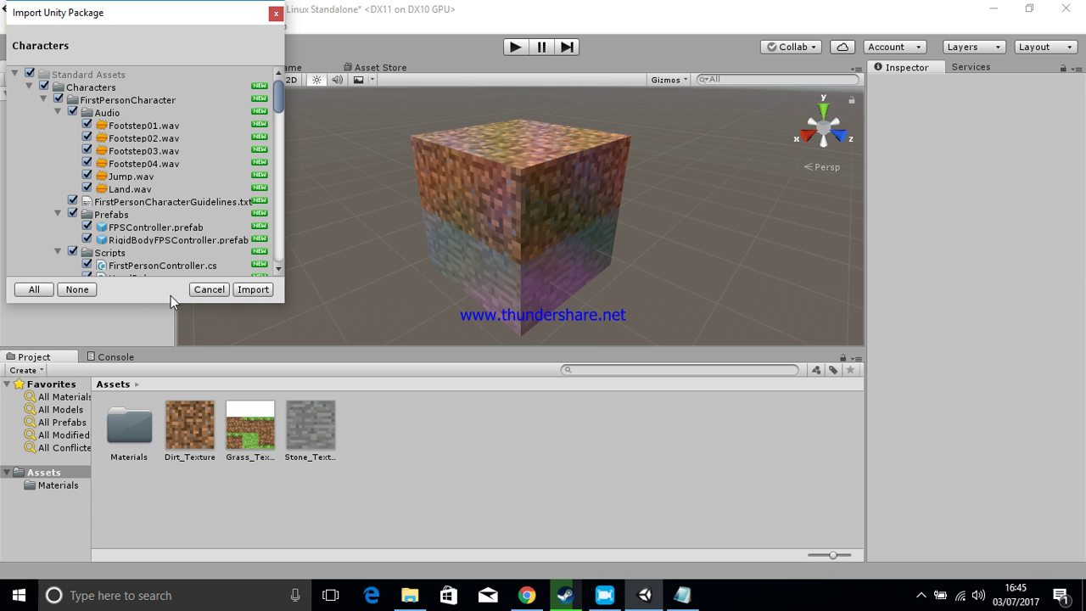
left_click(251, 290)
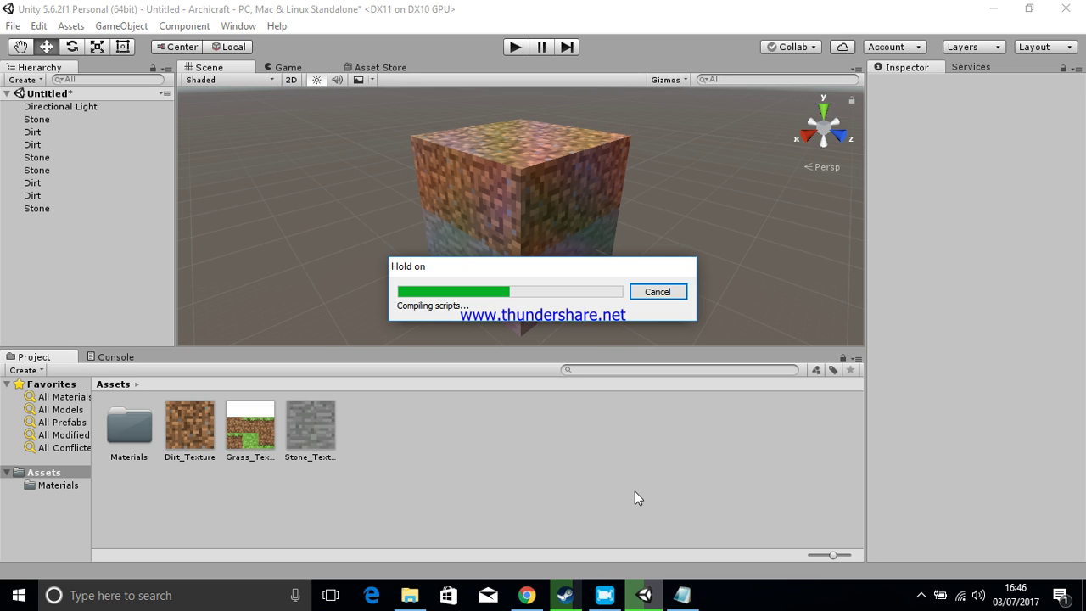
left_click(605, 595)
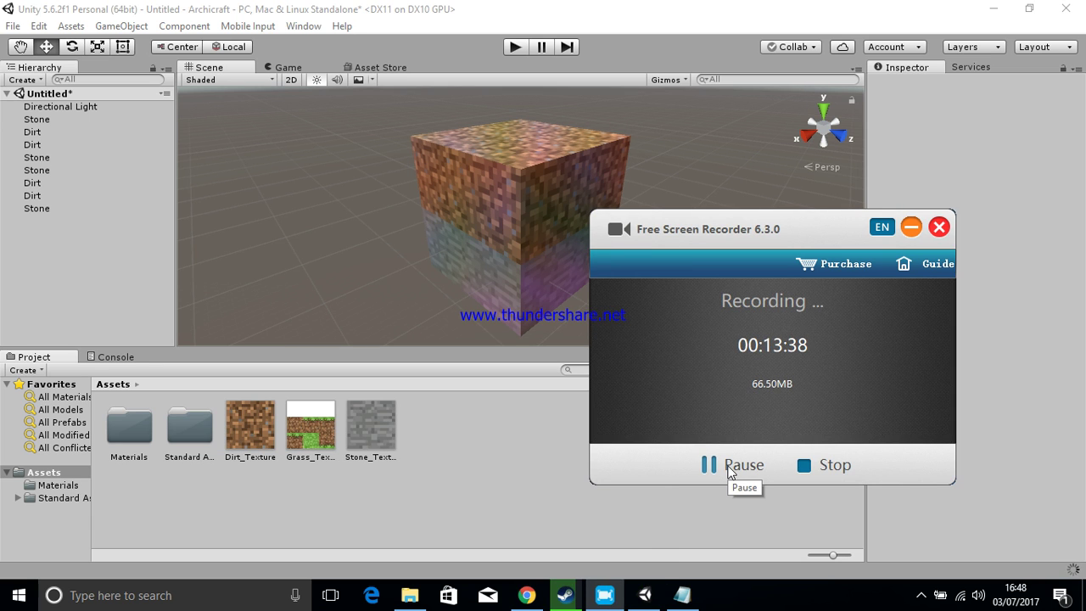
left_click(534, 458)
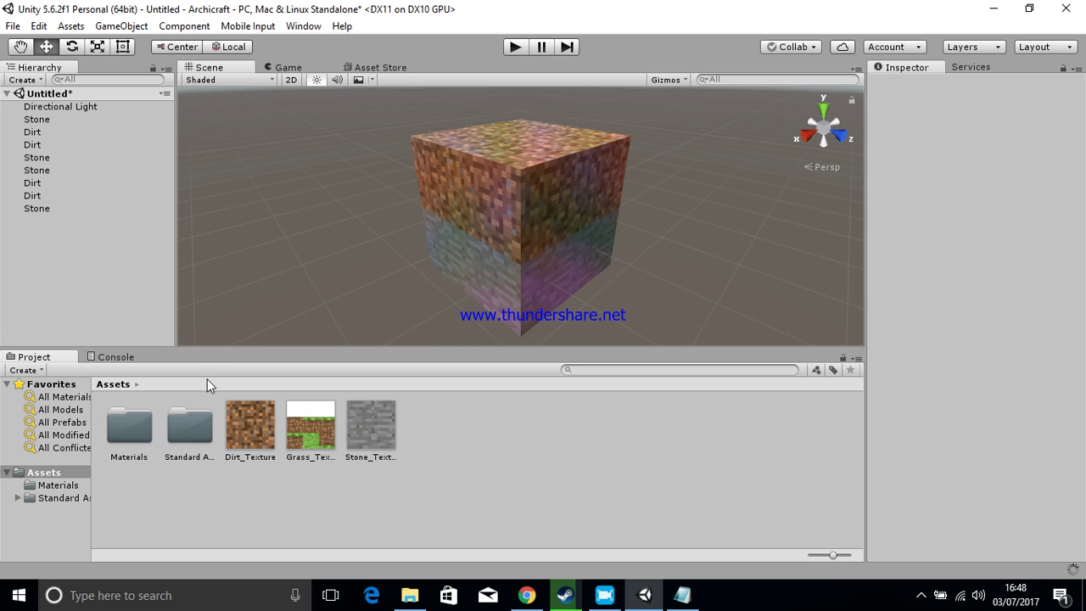
Step: Go through Standard Assets and Characters to FirstPersonCharacter and open its Prefabs folder
left_click(193, 429)
double_click(189, 424)
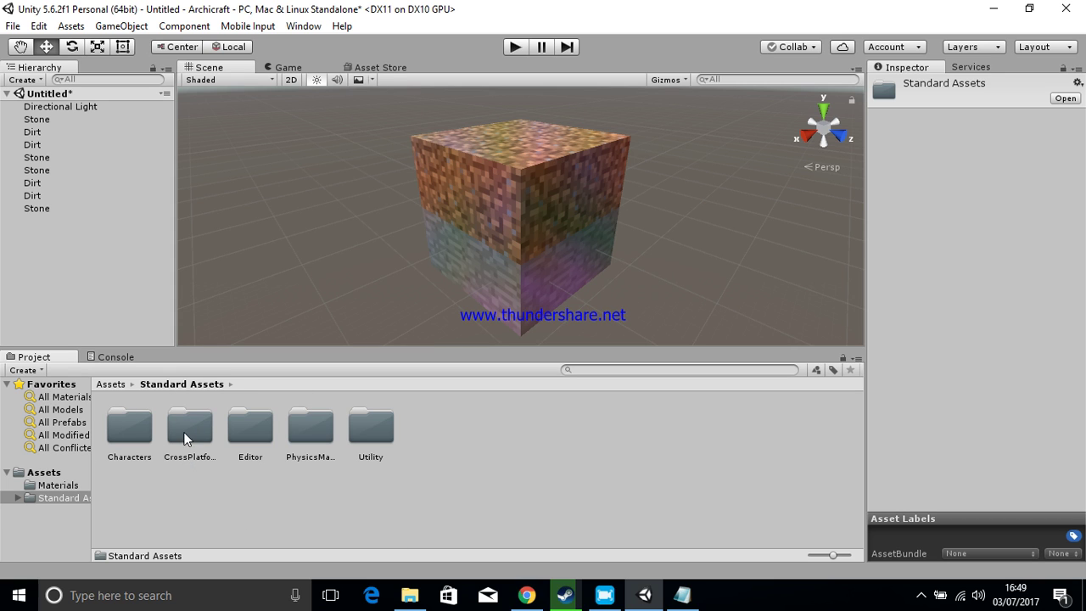
double_click(123, 421)
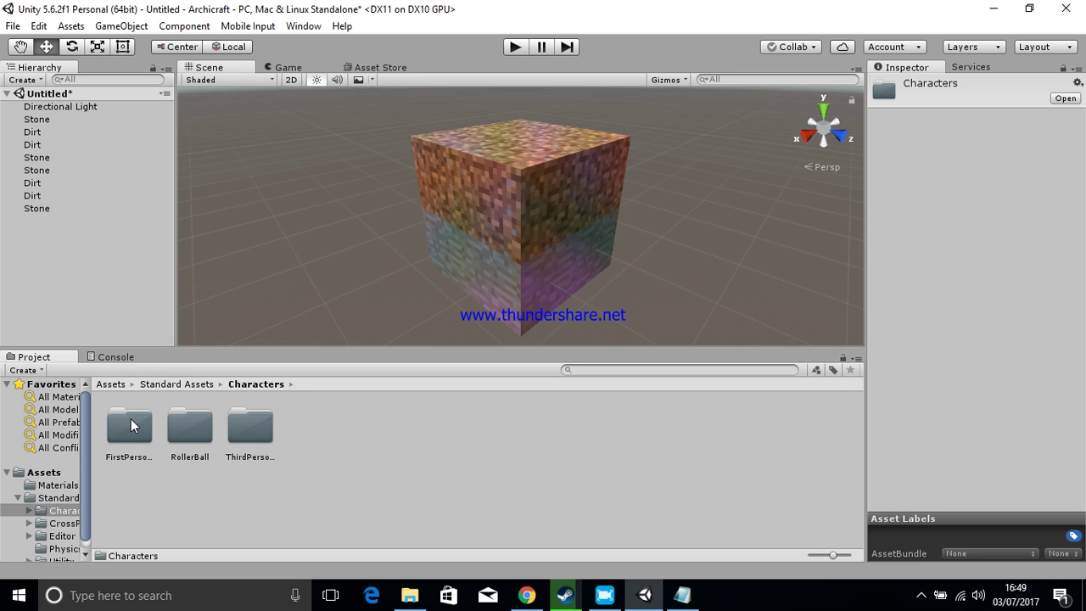
left_click(187, 424)
left_click(276, 422)
left_click(254, 427)
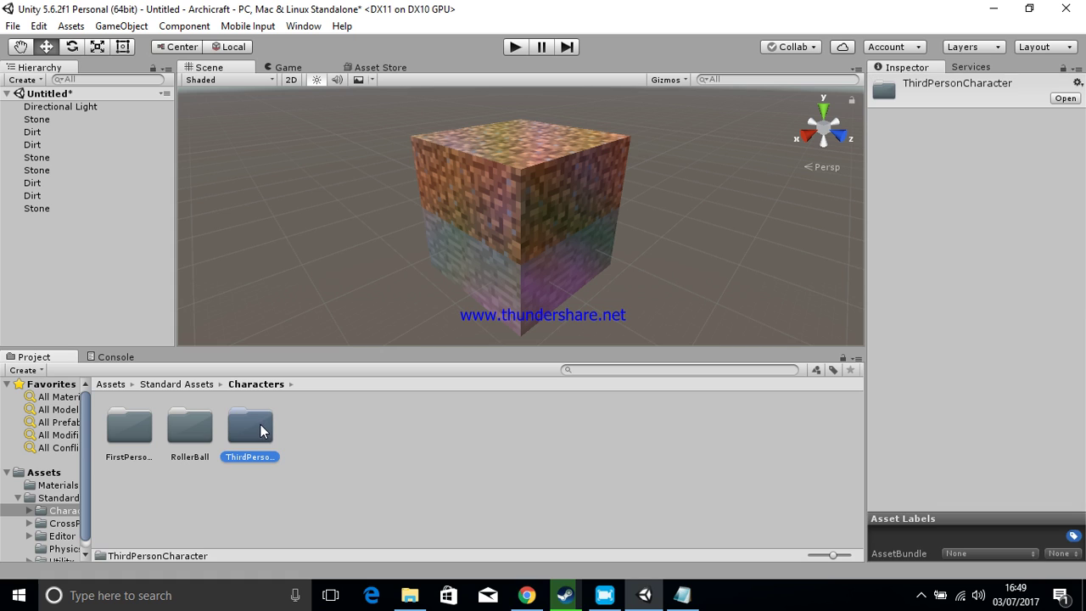
left_click(352, 445)
double_click(141, 432)
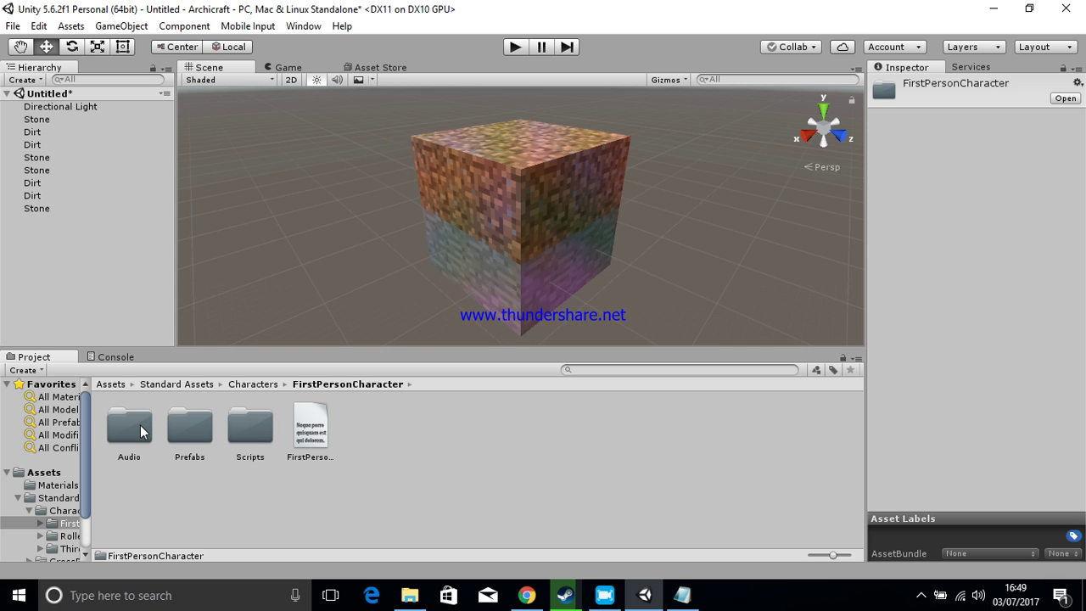
double_click(184, 426)
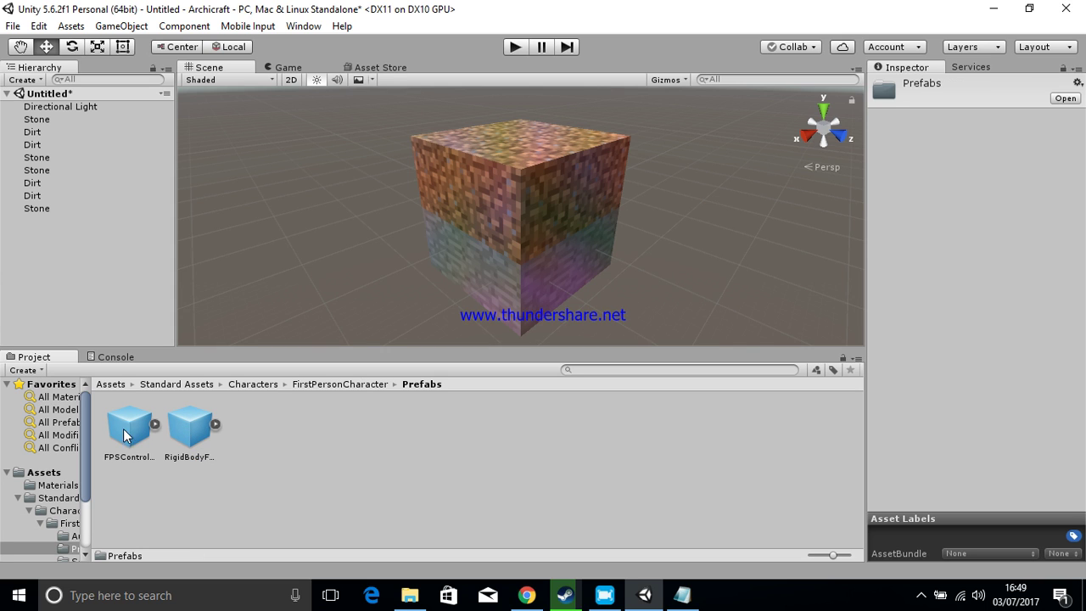
Step: Place the FPSController prefab on top of the dirt blocks and raise it to a Y position of about 2.53
left_click_drag(129, 422, 543, 170)
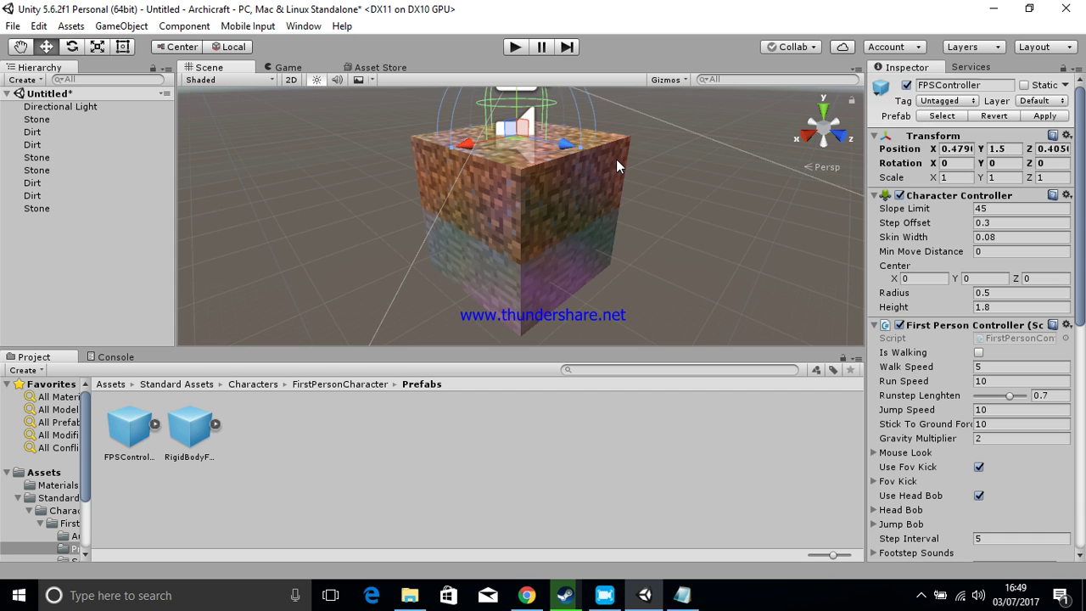
left_click_drag(616, 161, 608, 17, "alt")
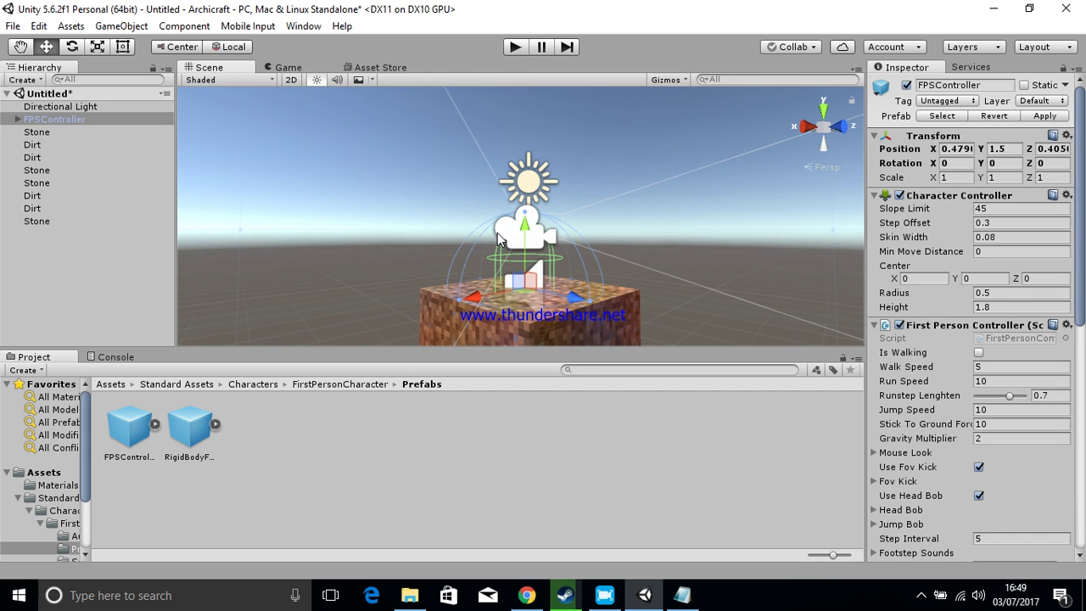
left_click_drag(528, 226, 534, 151)
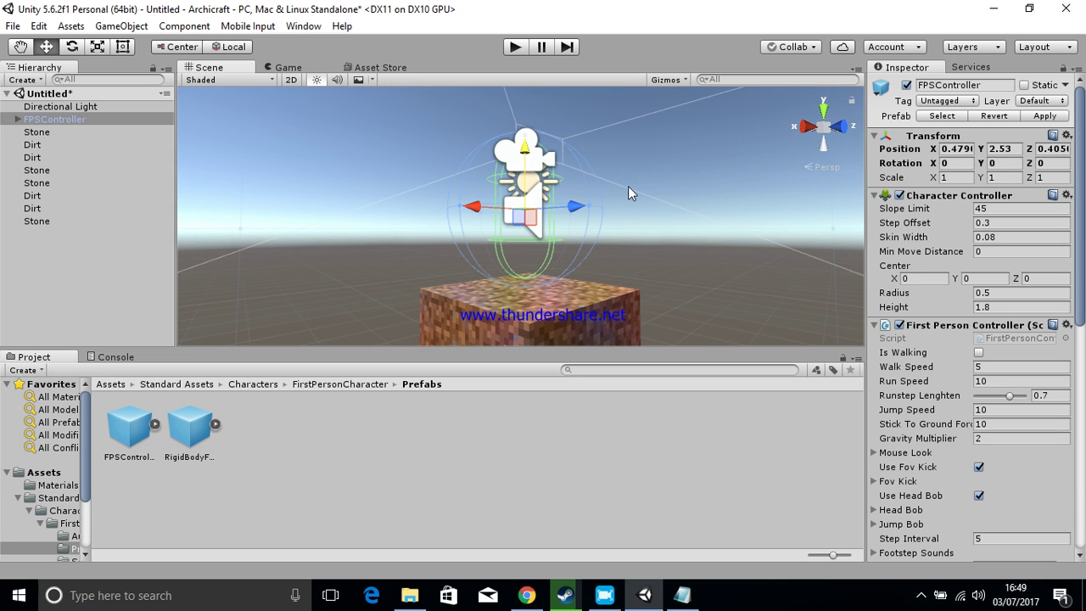
right_click_drag(674, 236, 685, 281)
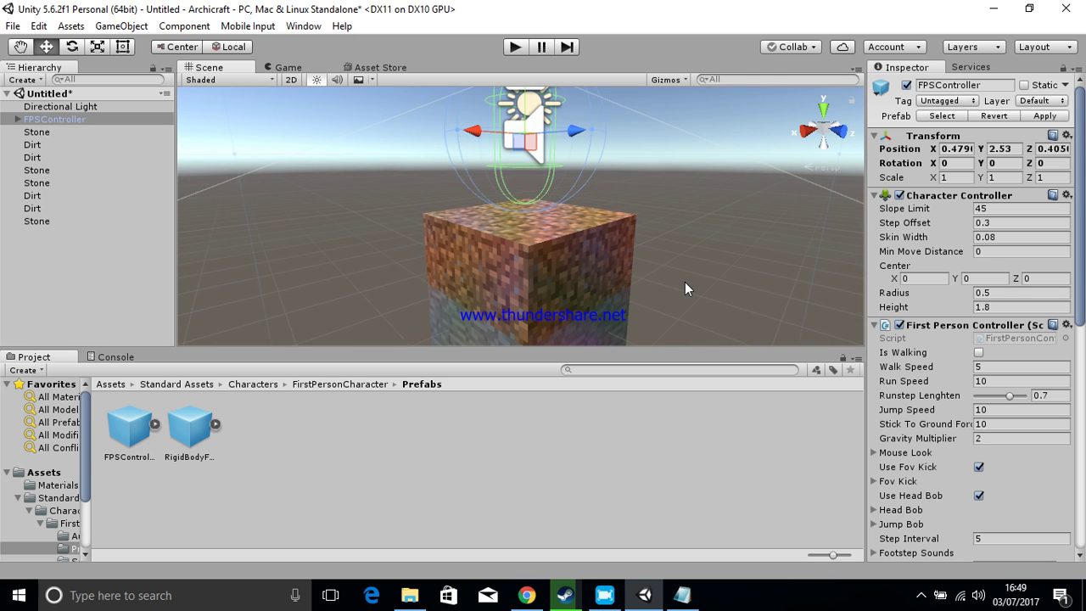
left_click(685, 282)
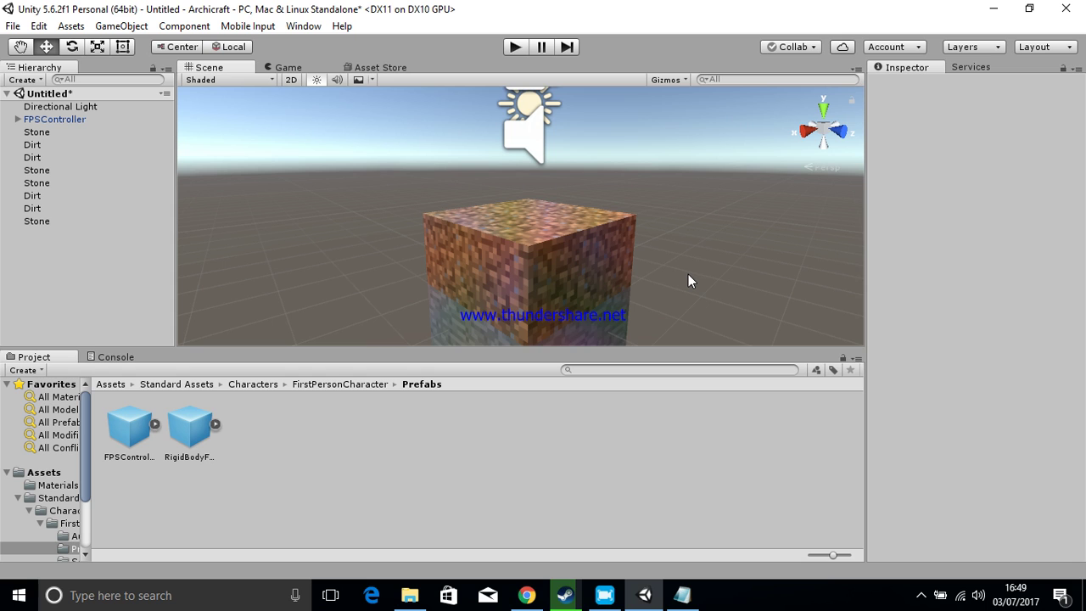
Step: Create an empty game object in the scene and set its position to X 0, Y 0, Z 0
right_click(39, 270)
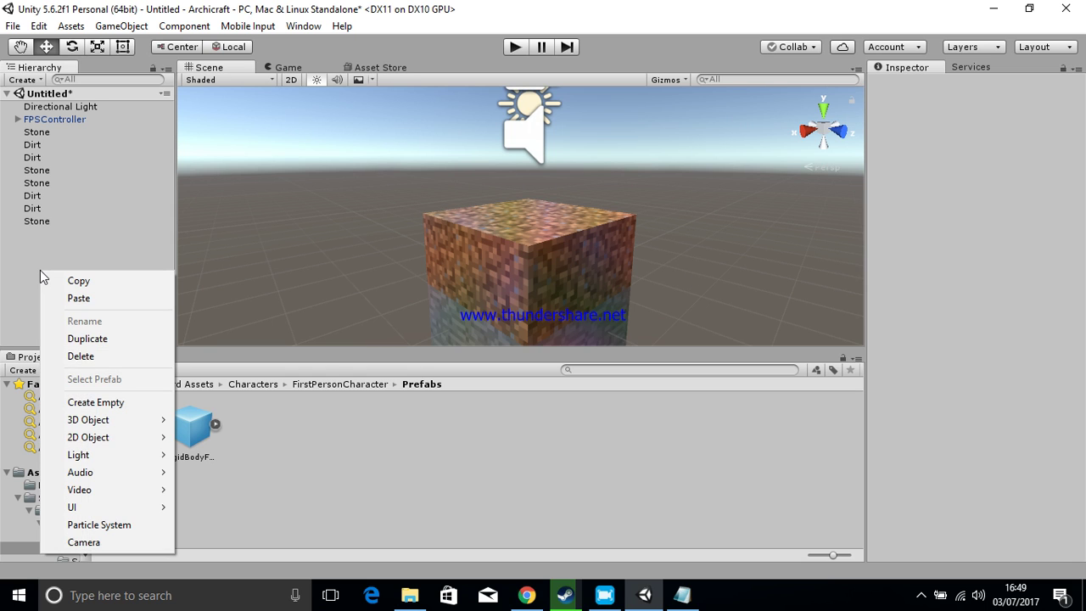
left_click(99, 405)
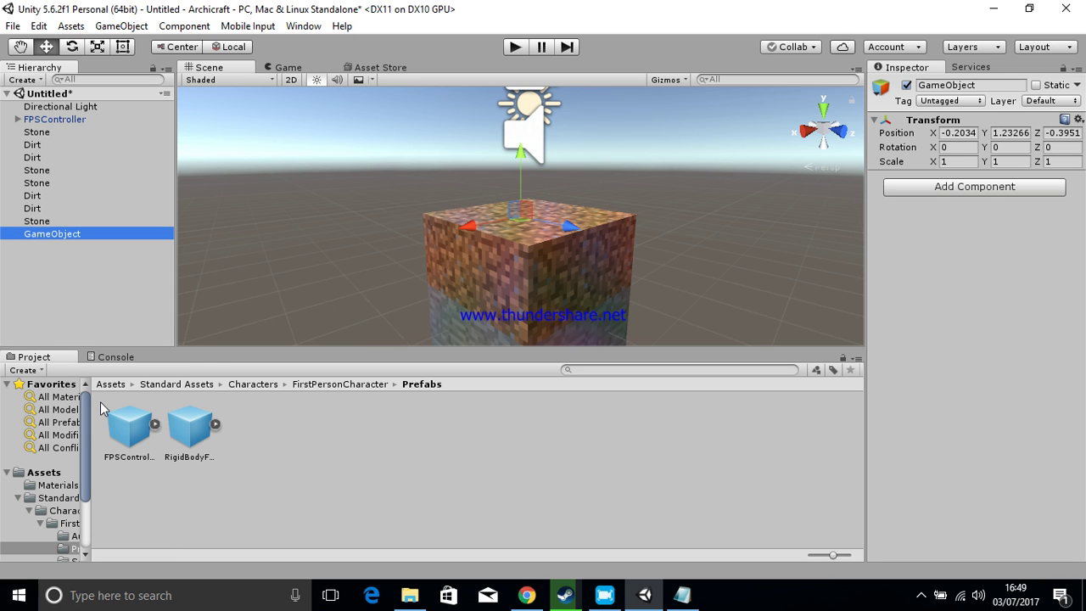
left_click(957, 133)
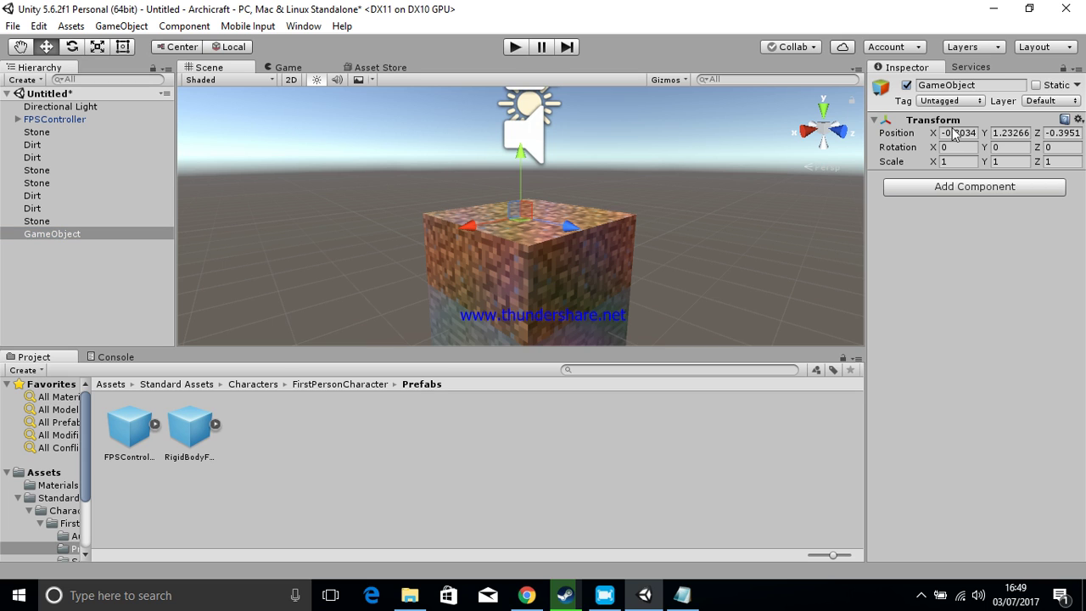
type("0")
key("Tab")
type("0")
key("Tab")
type("0")
Step: Rename the new empty game object as Dirt_Objects
left_click(34, 235)
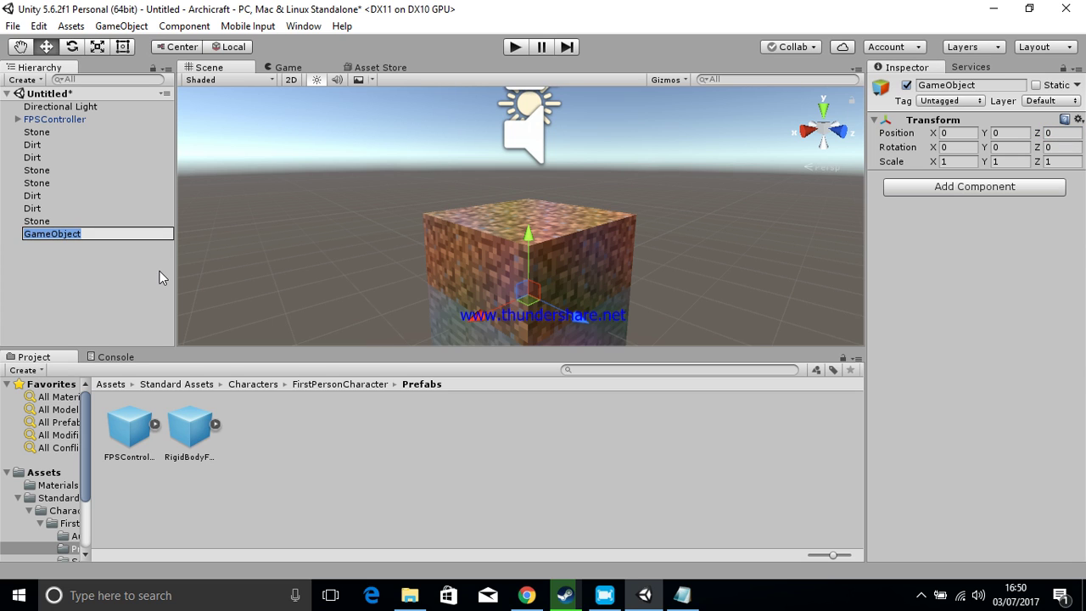
type("Di")
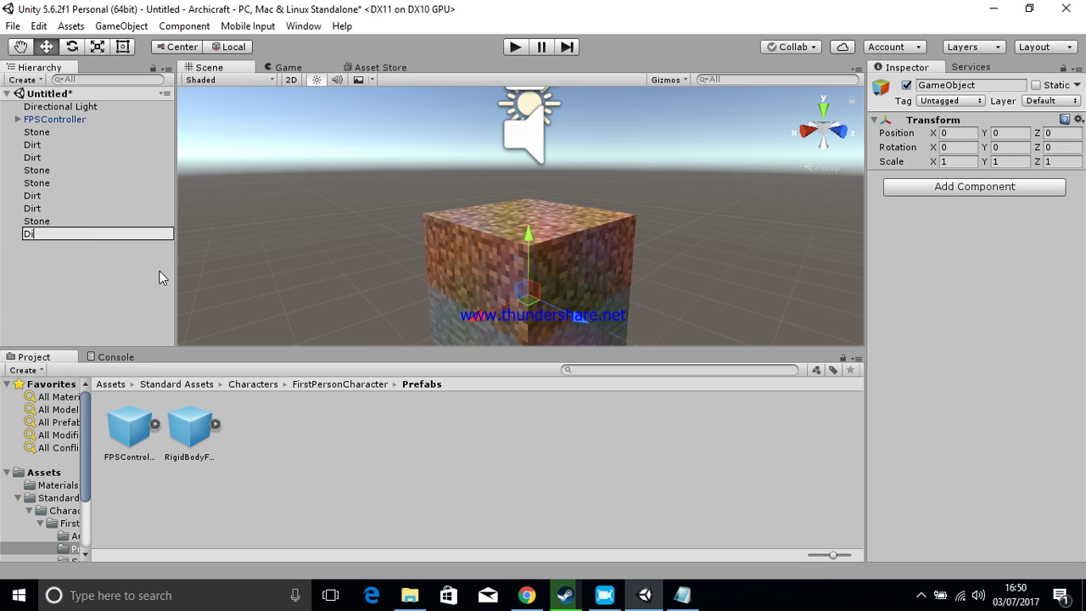
type("rt_")
type("0")
type("bl")
key("BackSpace")
type("jects")
key("Return")
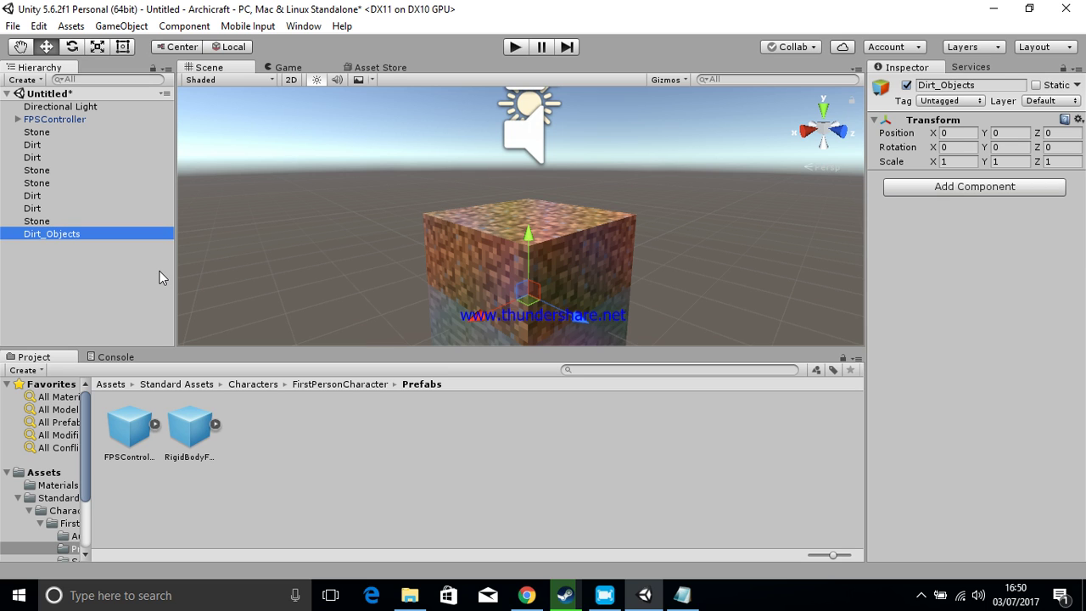
left_click(31, 209)
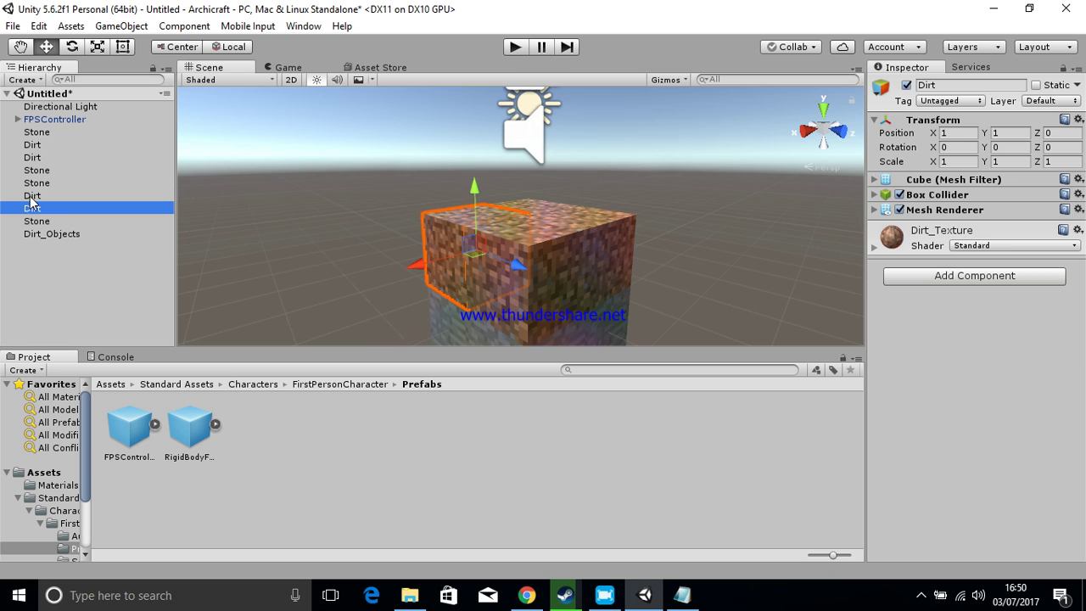
left_click(32, 195, "ctrl")
left_click(38, 157, "ctrl")
left_click(38, 145, "ctrl")
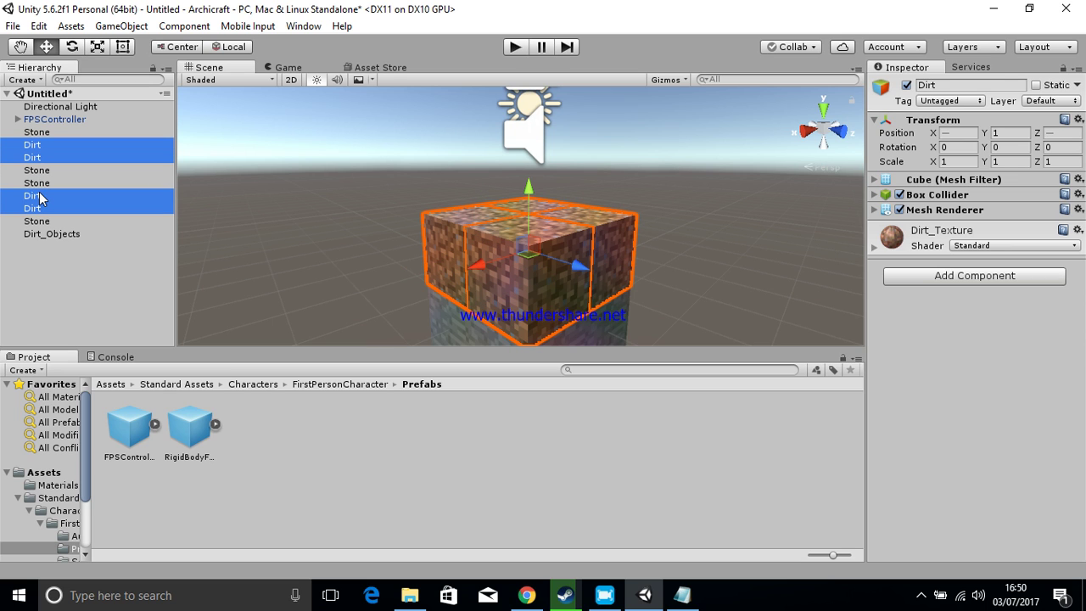
left_click(60, 235)
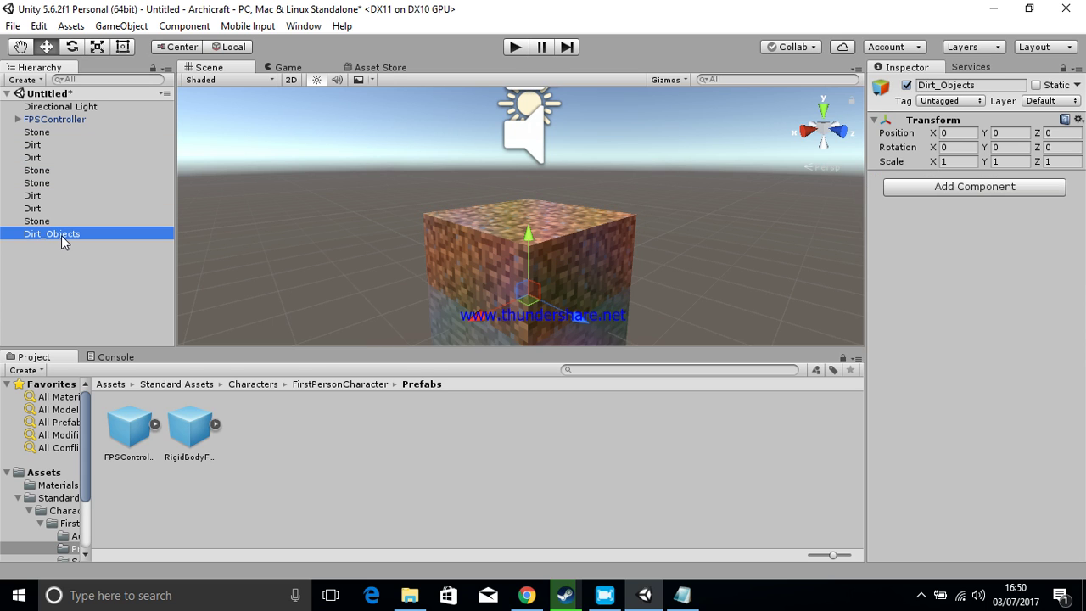
left_click(68, 296)
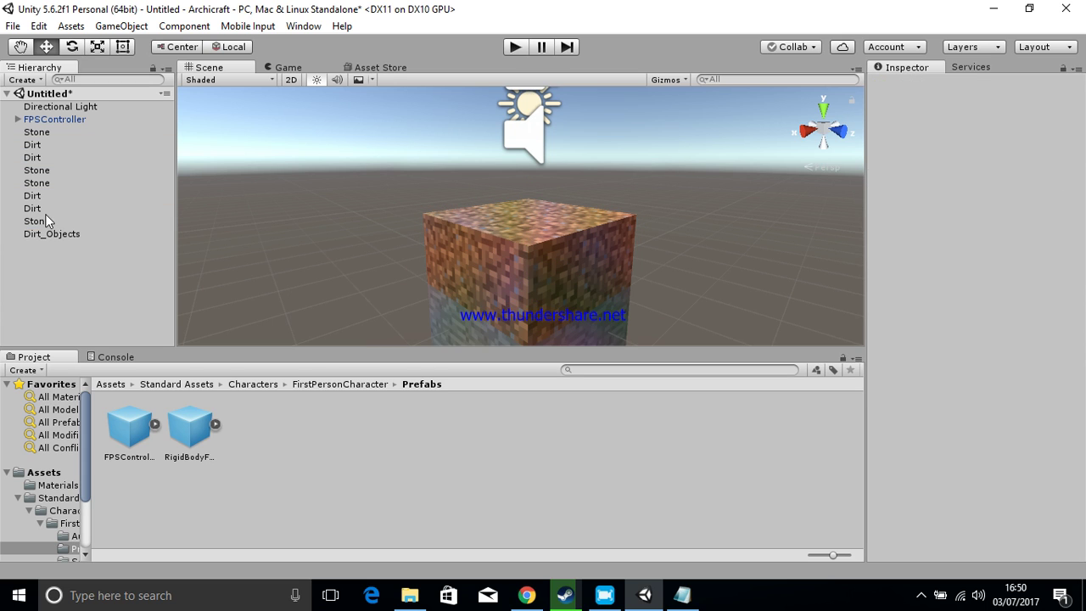
Step: Move all four Dirt blocks into Dirt_Objects as children and collapse the group
left_click(44, 208)
left_click(38, 195, "shift")
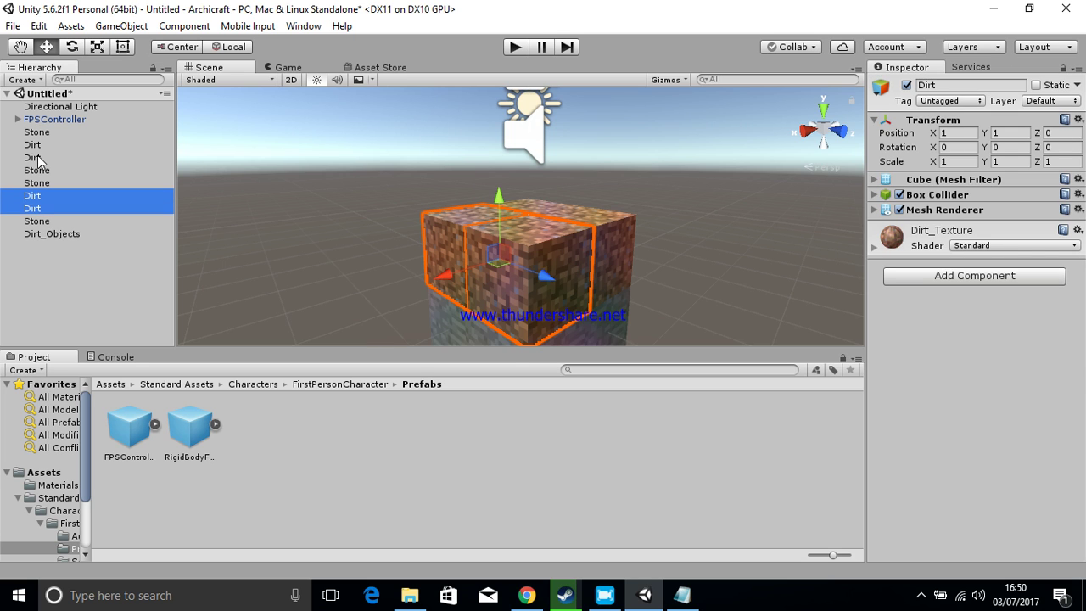
left_click(34, 145, "ctrl")
left_click(34, 158, "ctrl")
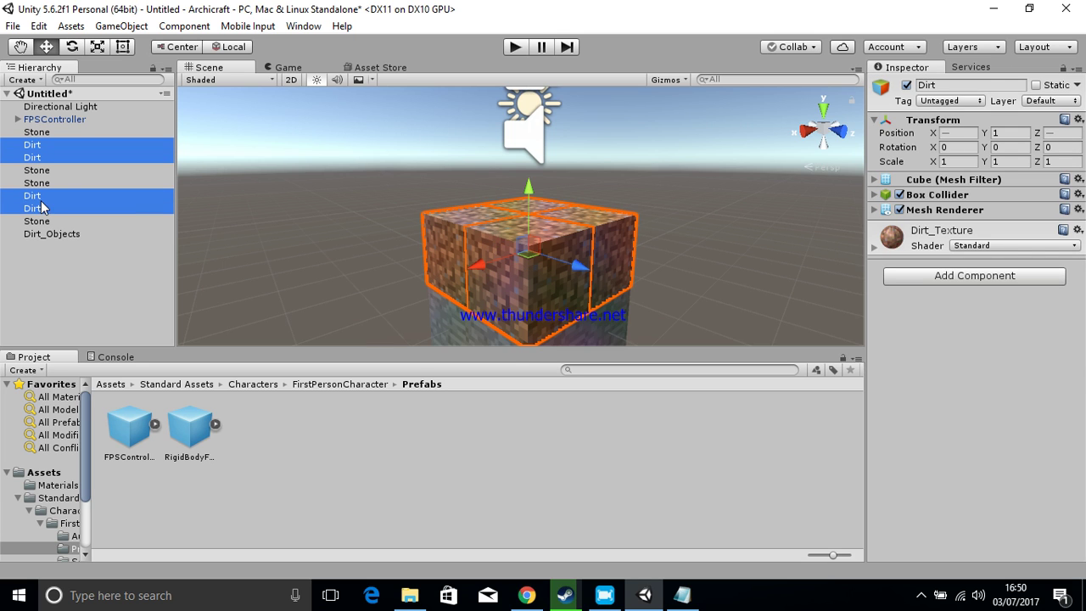
left_click_drag(43, 208, 45, 233)
left_click(48, 256)
left_click(18, 183)
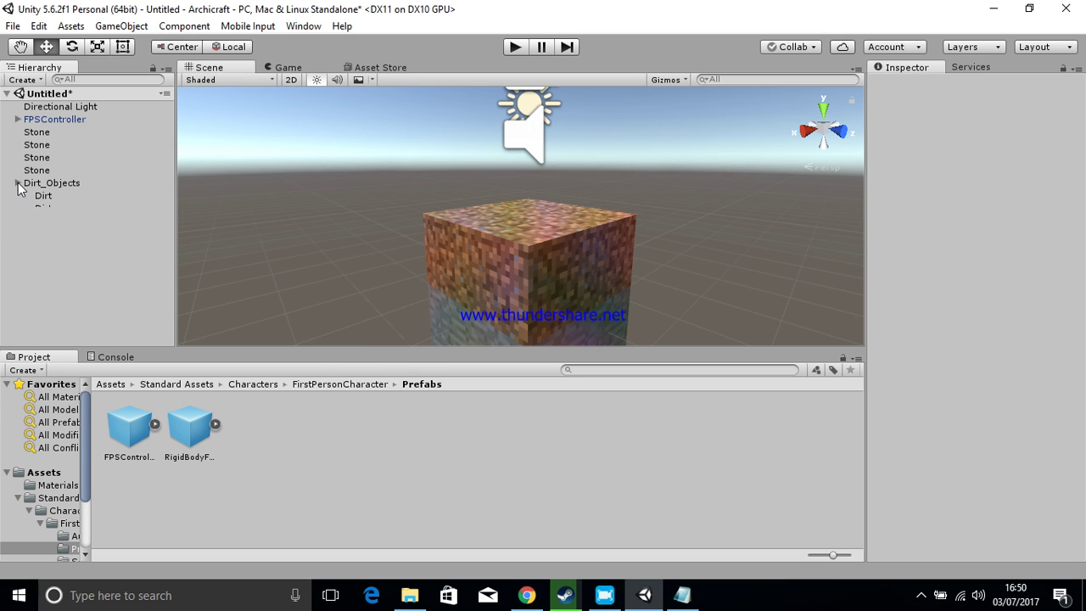
Step: Create a second empty game object in the scene and name it Stone_Objects
right_click(53, 226)
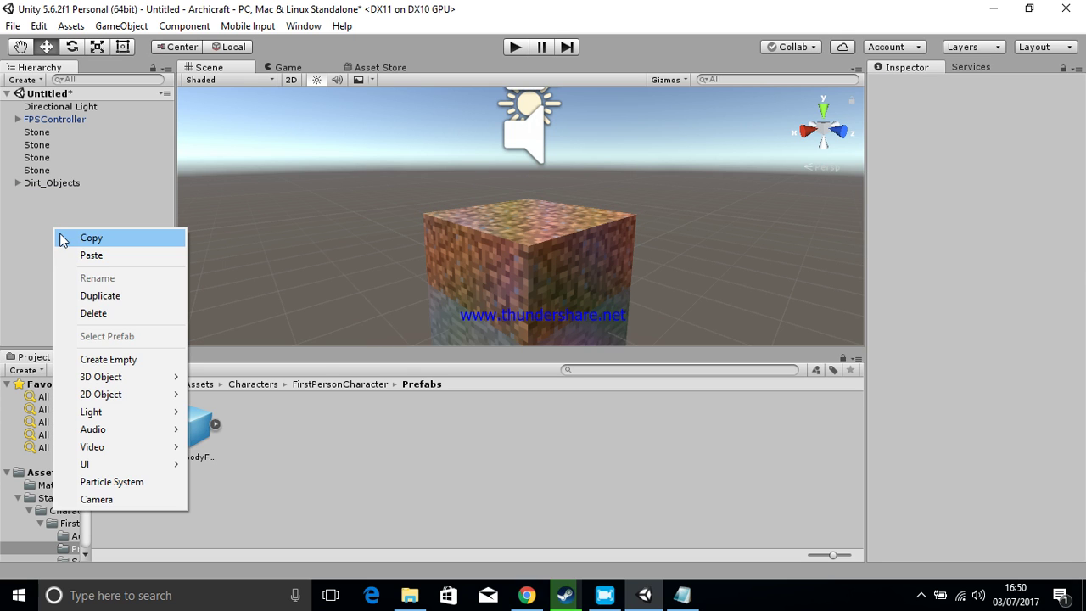
left_click(109, 360)
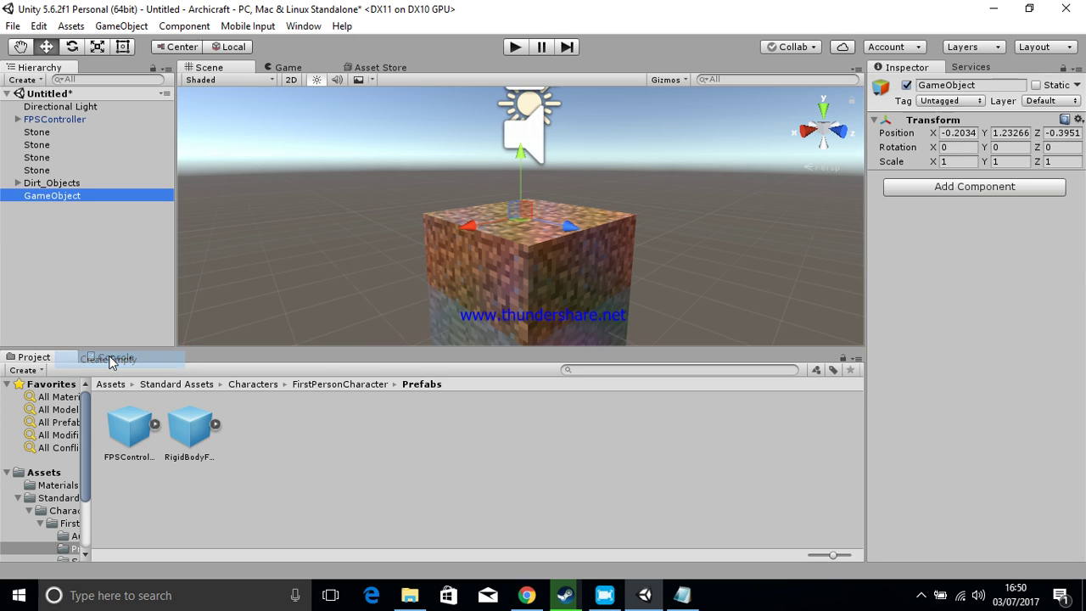
left_click(52, 197)
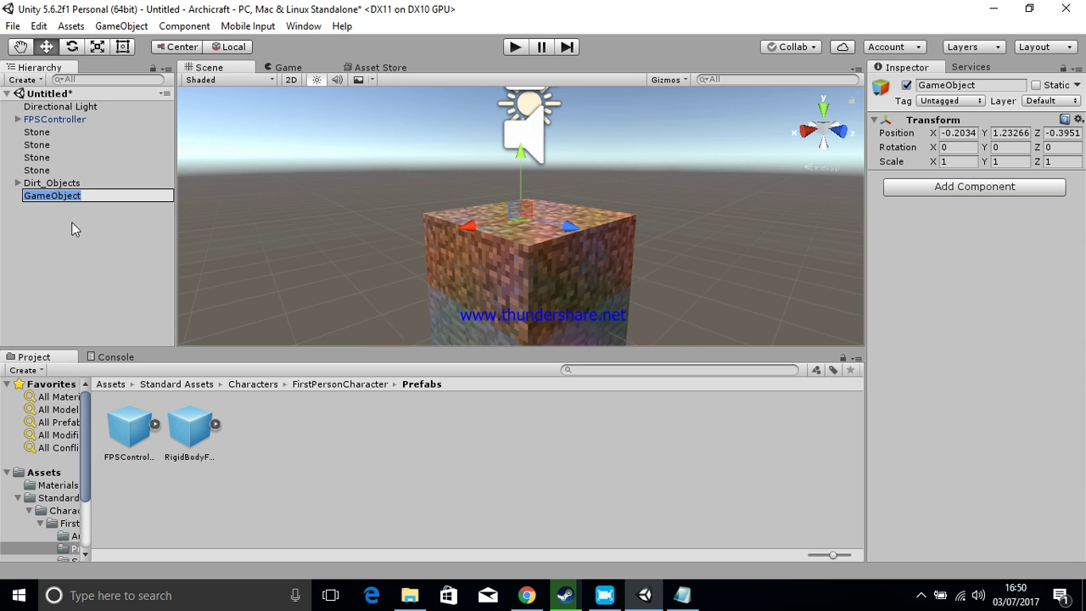
type("Stone_Ob")
key("Return")
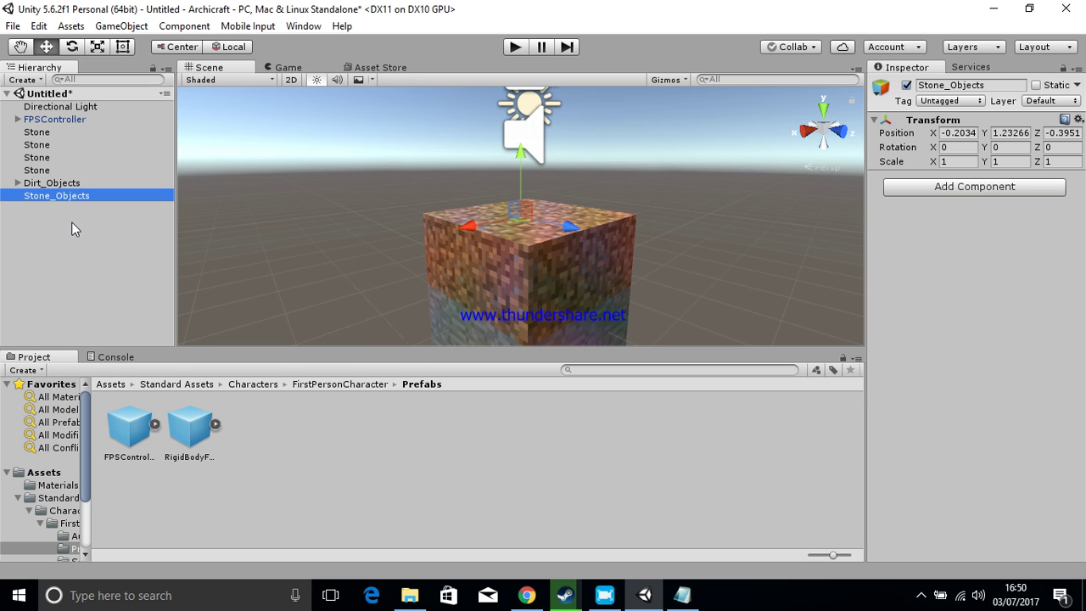
Step: Move all four Stone blocks into Stone_Objects as children and collapse the group
left_click(34, 170)
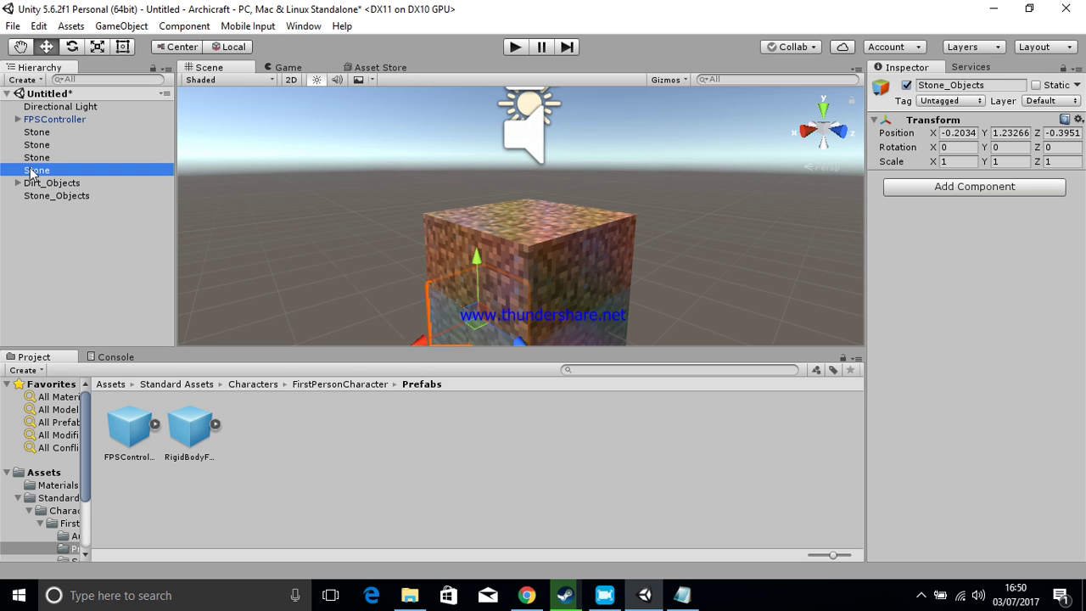
left_click(39, 146, "shift")
left_click_drag(39, 151, 45, 195)
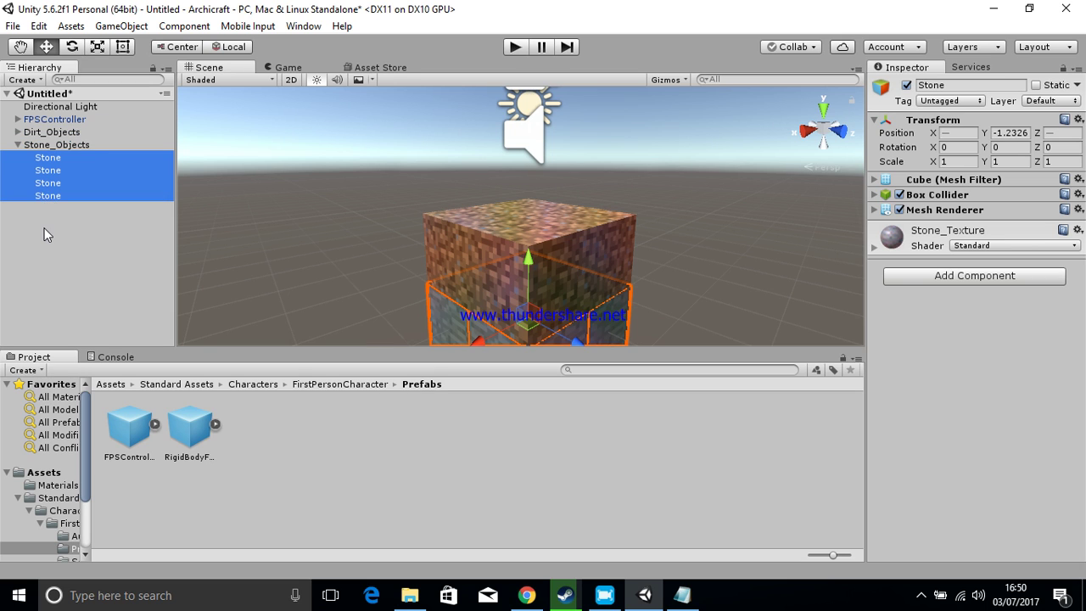
left_click(44, 227)
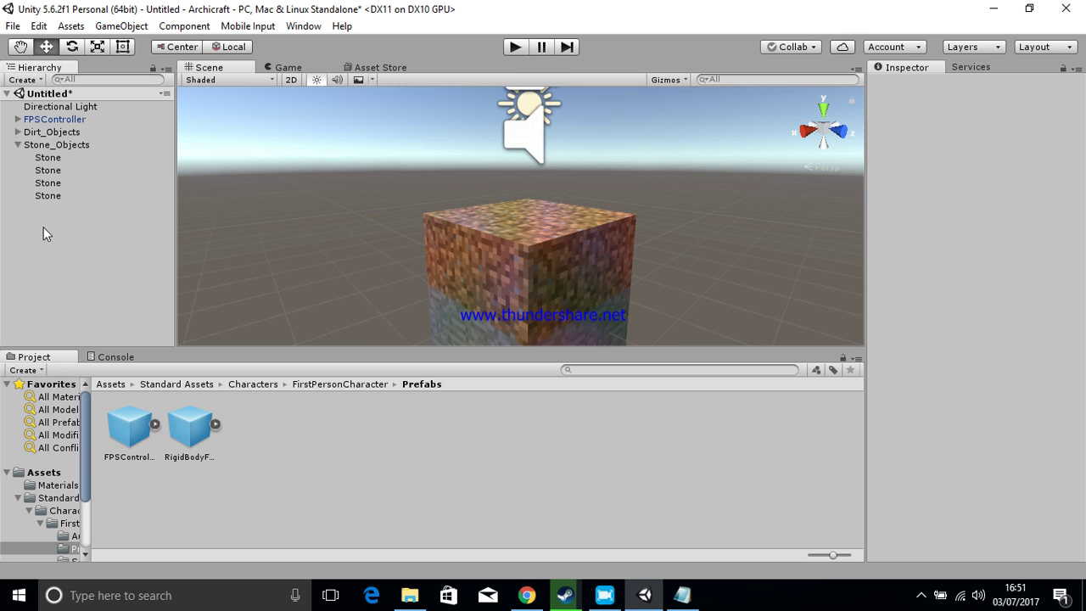
left_click(18, 145)
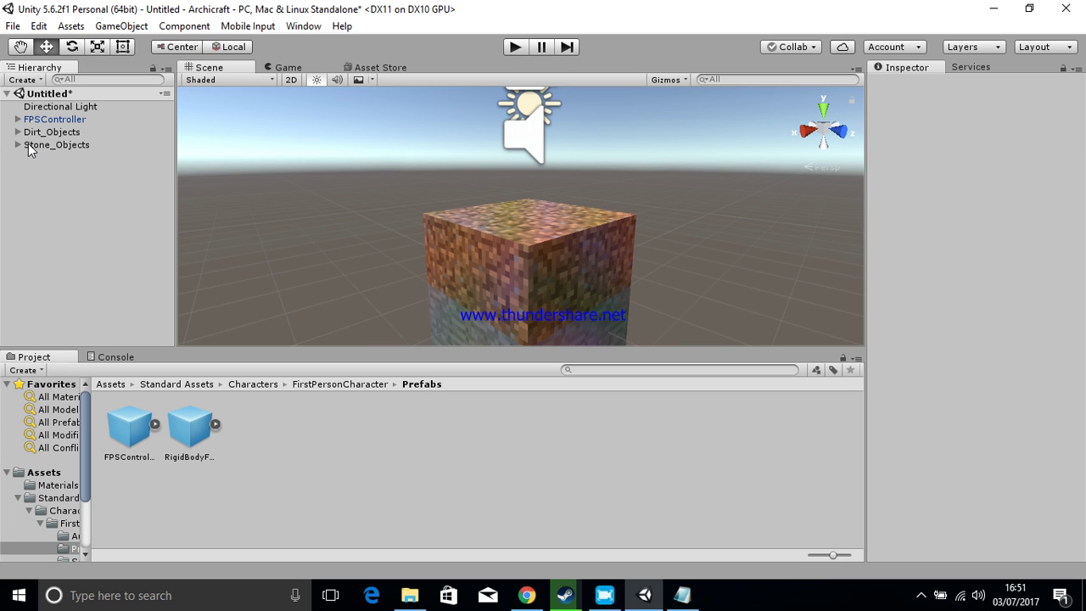
Step: Duplicate all the dirt and stone blocks inside both groups and move the copies along Z, flush against the originals
left_click(18, 145)
left_click(18, 132)
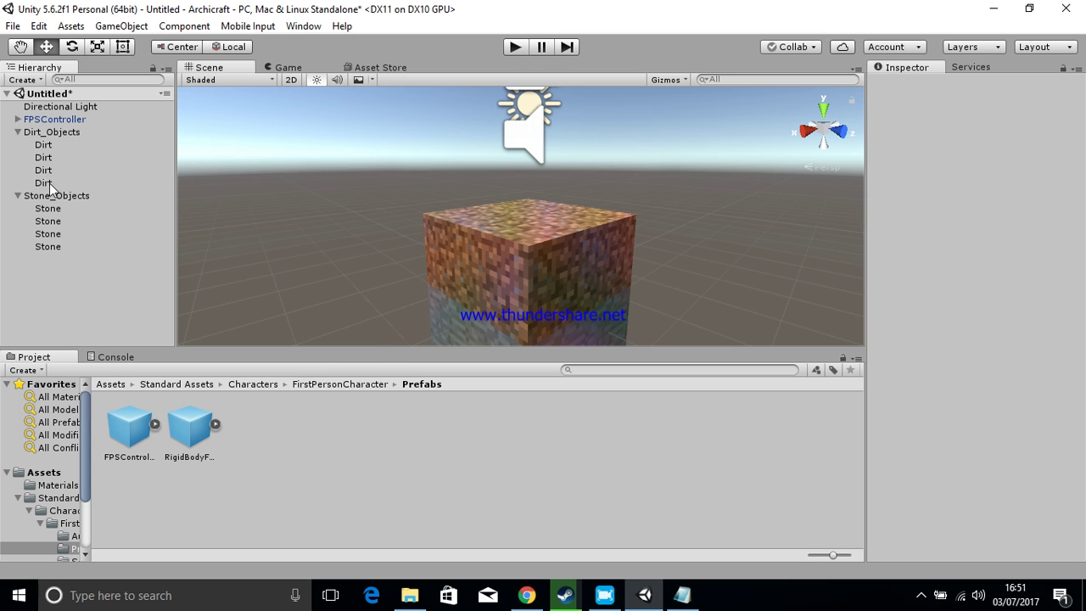
left_click(43, 145)
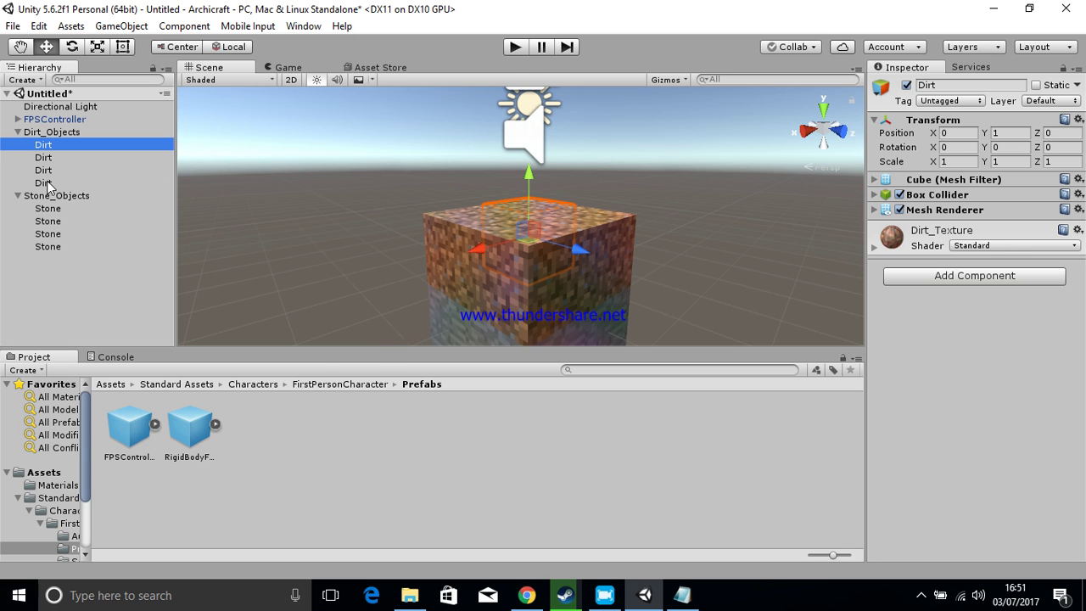
left_click(48, 183, "shift")
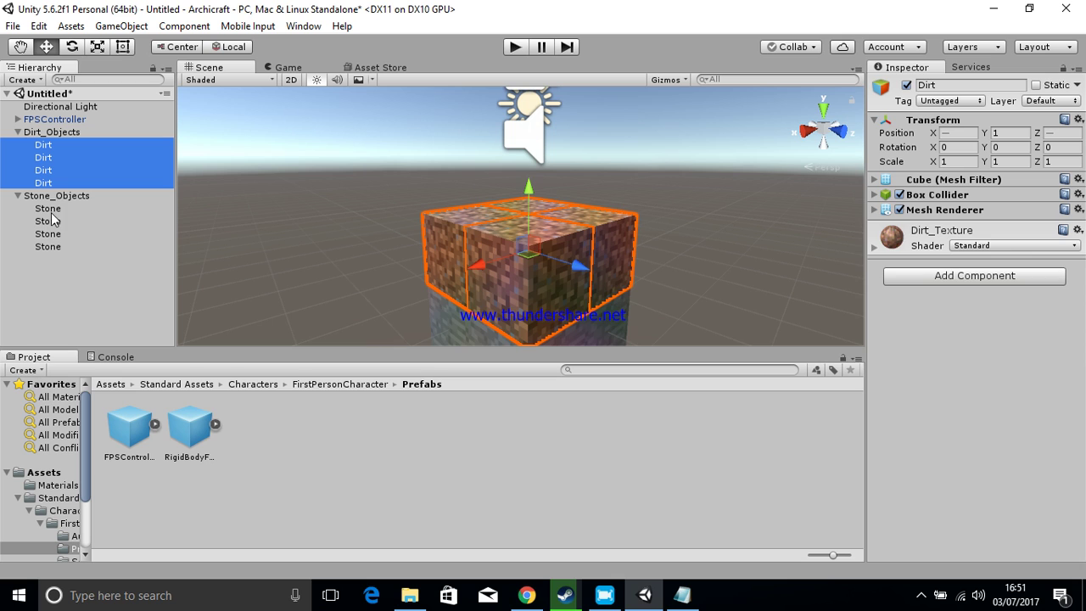
left_click(49, 208, "ctrl")
left_click(49, 220, "ctrl")
left_click(50, 234, "ctrl")
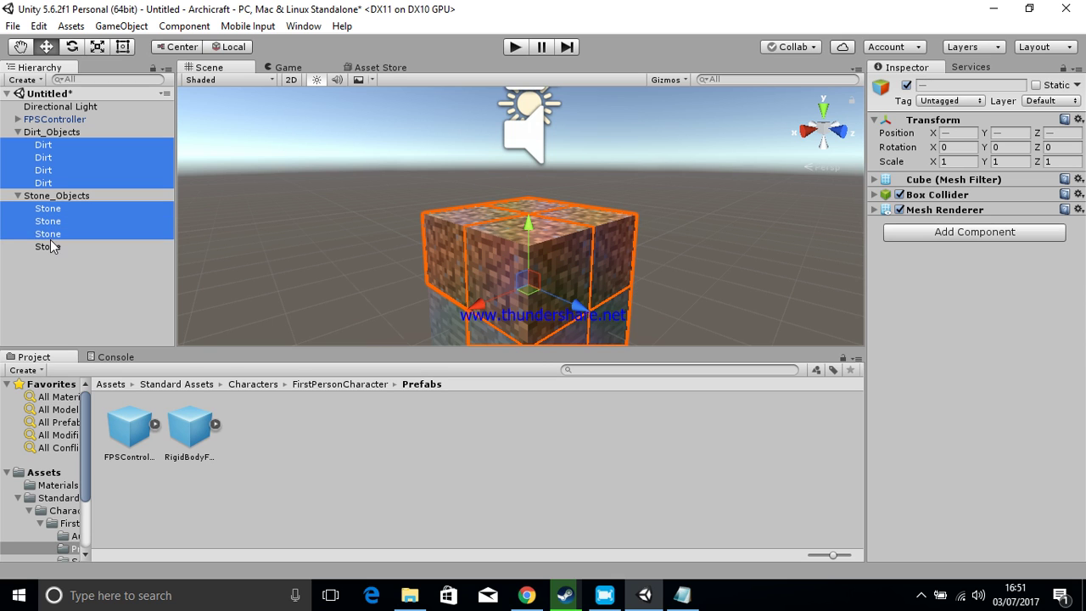
left_click(50, 246, "ctrl")
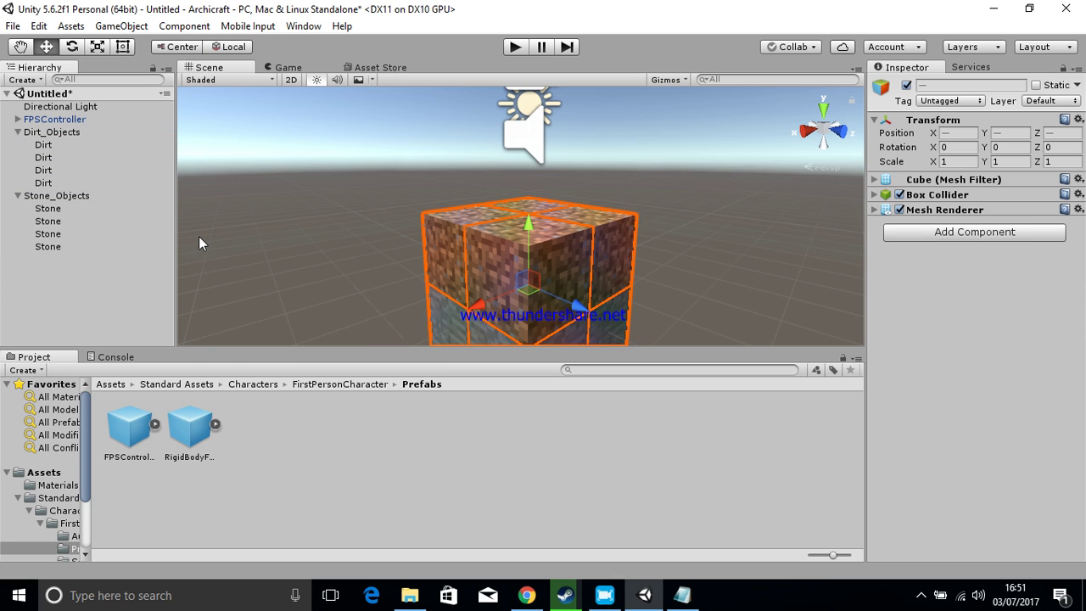
key("ctrl+d")
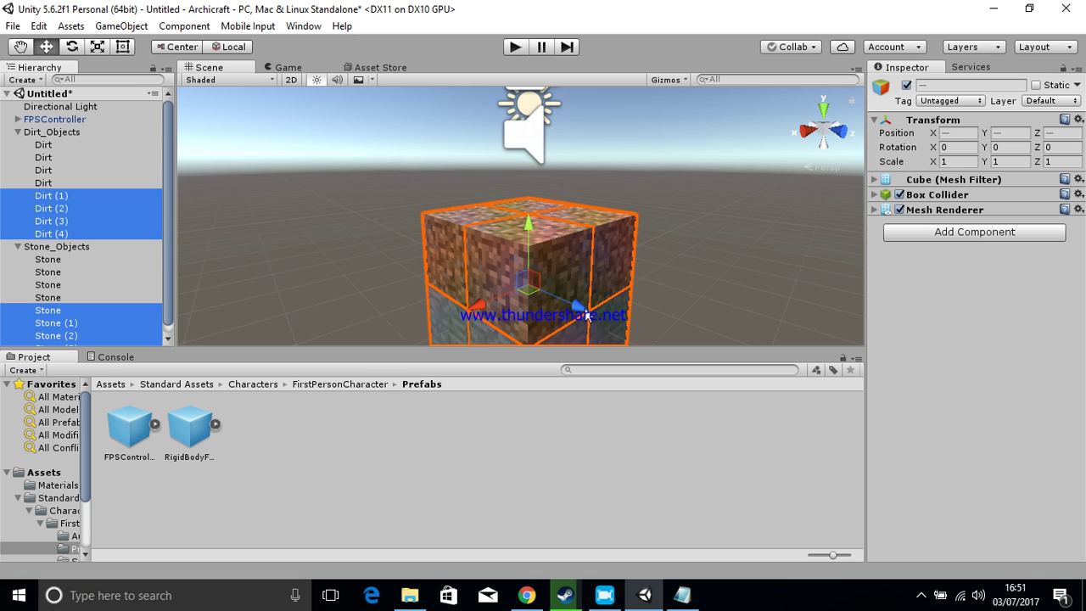
right_click_drag(636, 254, 750, 338)
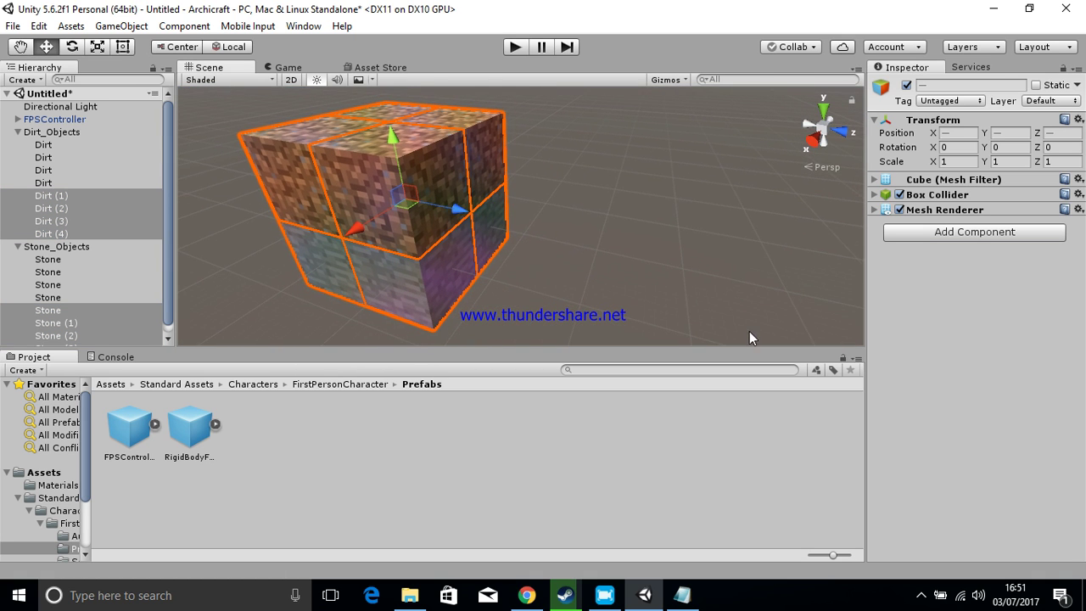
left_click_drag(457, 212, 584, 243)
Step: Duplicate the selected block set again and move the copies along X, directly behind the second set
key("ctrl+d")
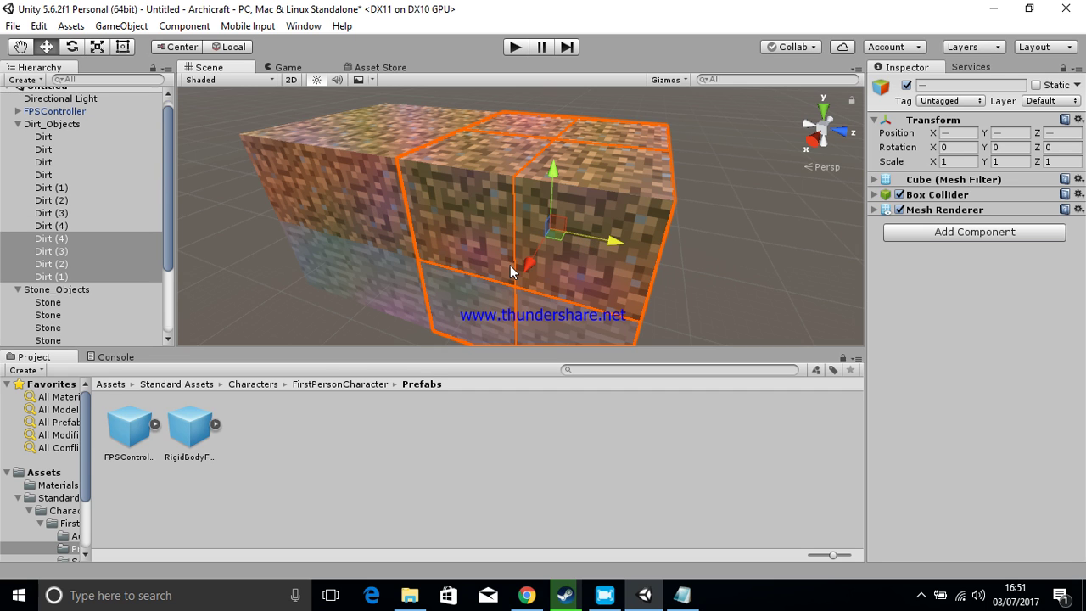
mouse_move(543, 246)
left_mouse_down()
mouse_move(571, 204)
mouse_move(537, 264)
left_mouse_up()
left_click_drag(528, 270, 567, 214)
Step: Duplicate the set once more, move it back along Z to fill the remaining corner, and collapse both groups
key("ctrl+d")
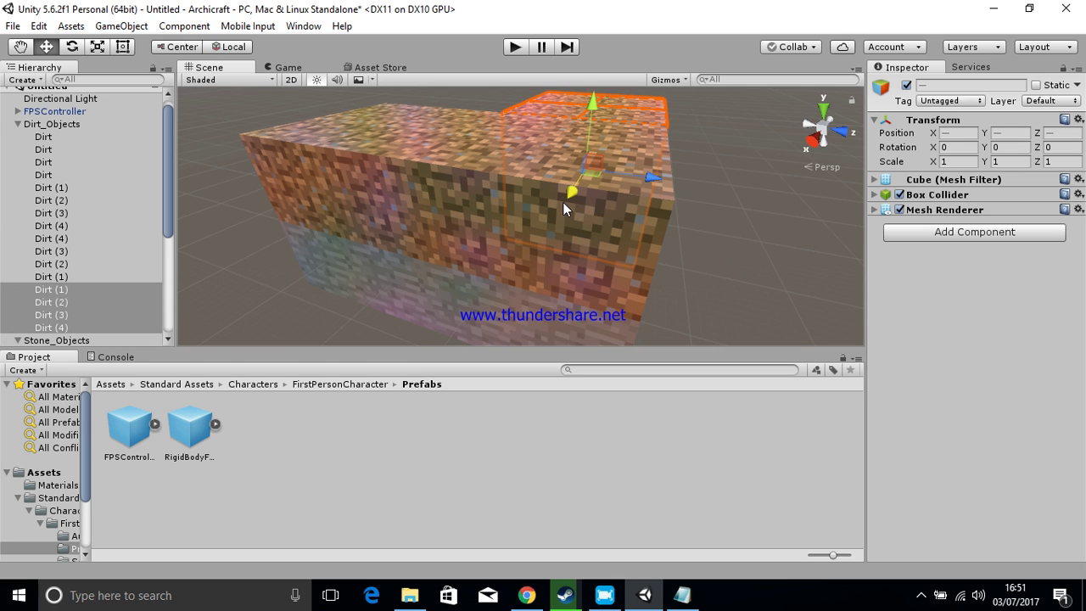
left_click_drag(651, 176, 551, 159)
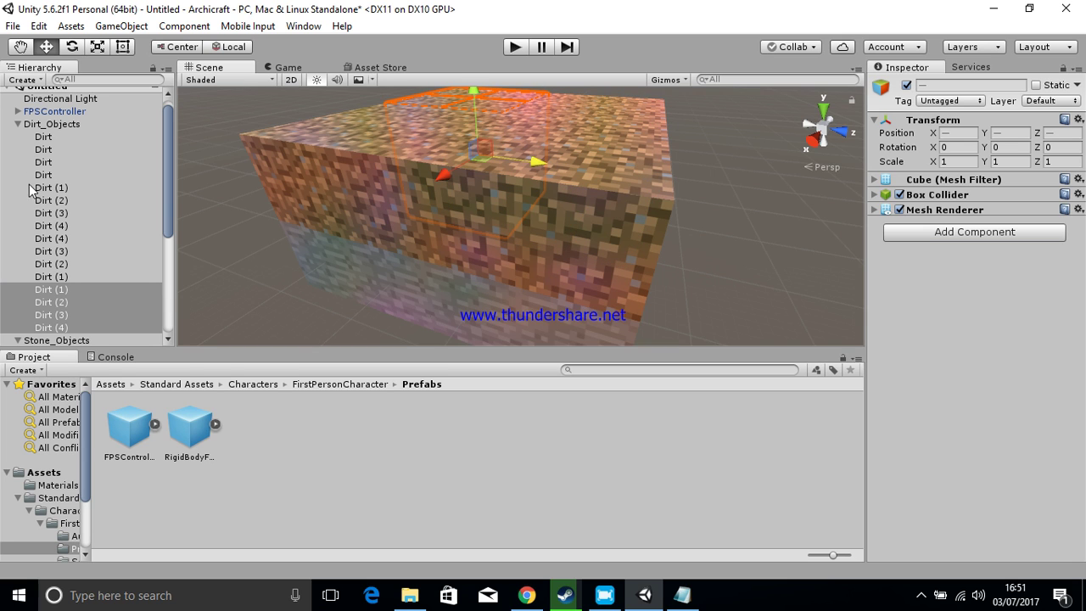
left_click(17, 124)
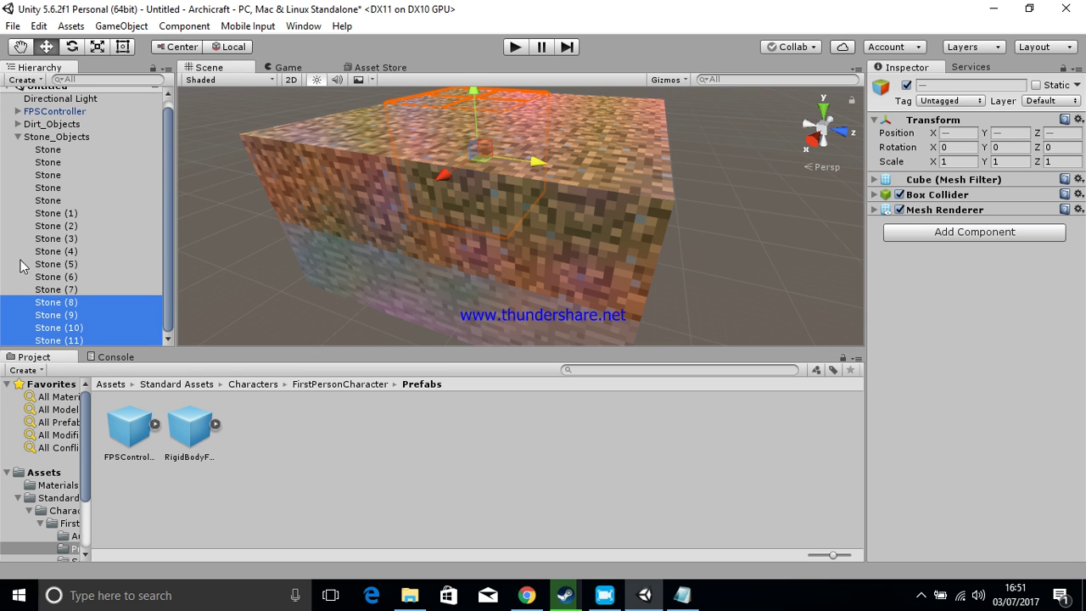
left_click(18, 137)
left_click(77, 294)
left_click_drag(650, 247, 636, 193, "alt")
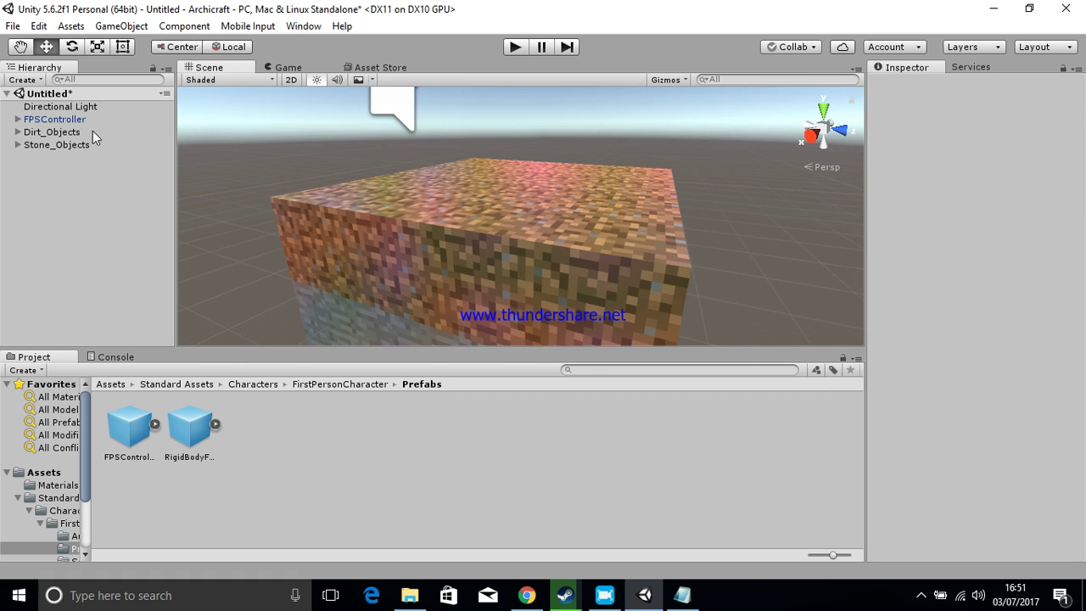
Step: Try setting the X position of Dirt_Objects and Stone_Objects to 0, and undo the change
left_click(64, 145)
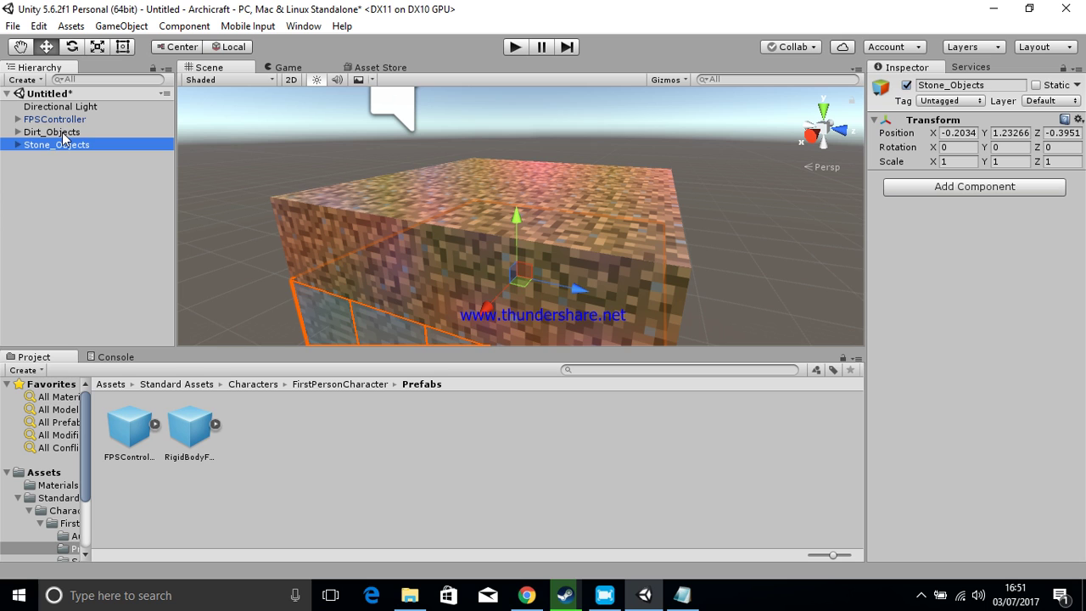
left_click(63, 133, "ctrl")
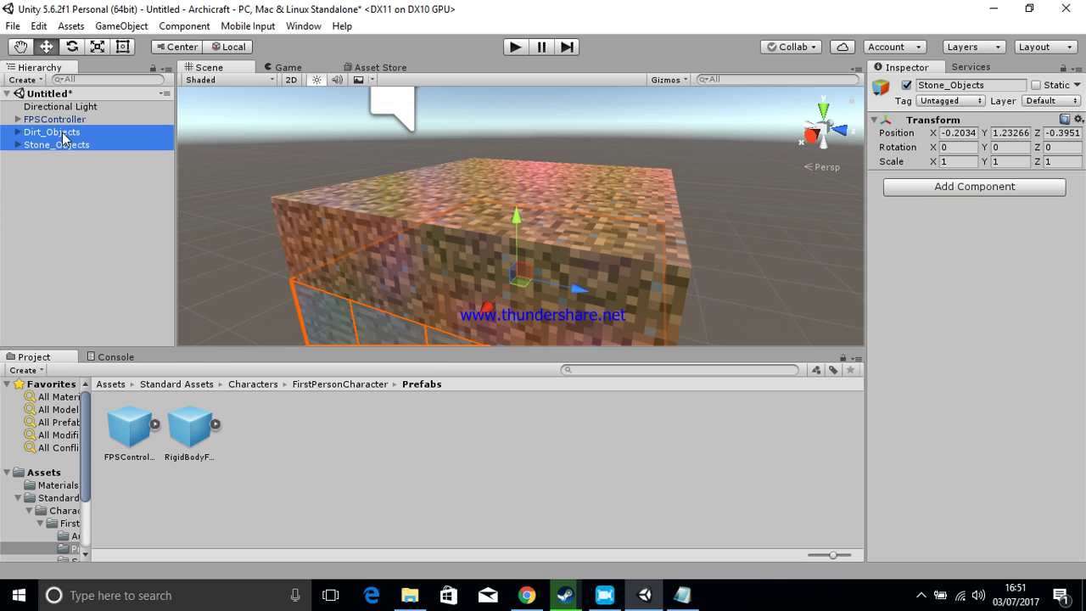
left_click(969, 134)
type("0")
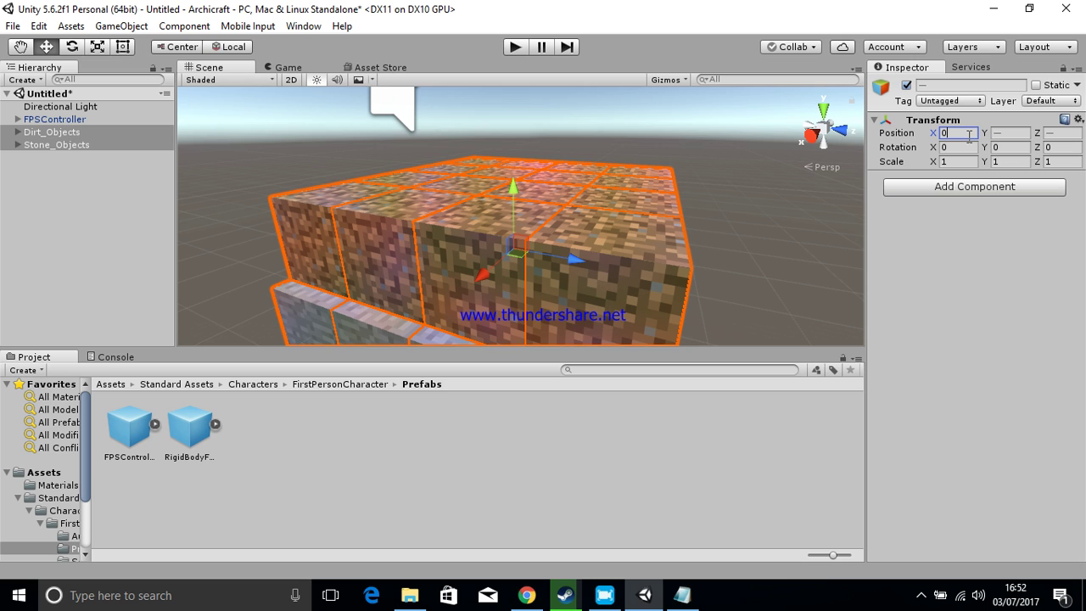
key("ctrl+z")
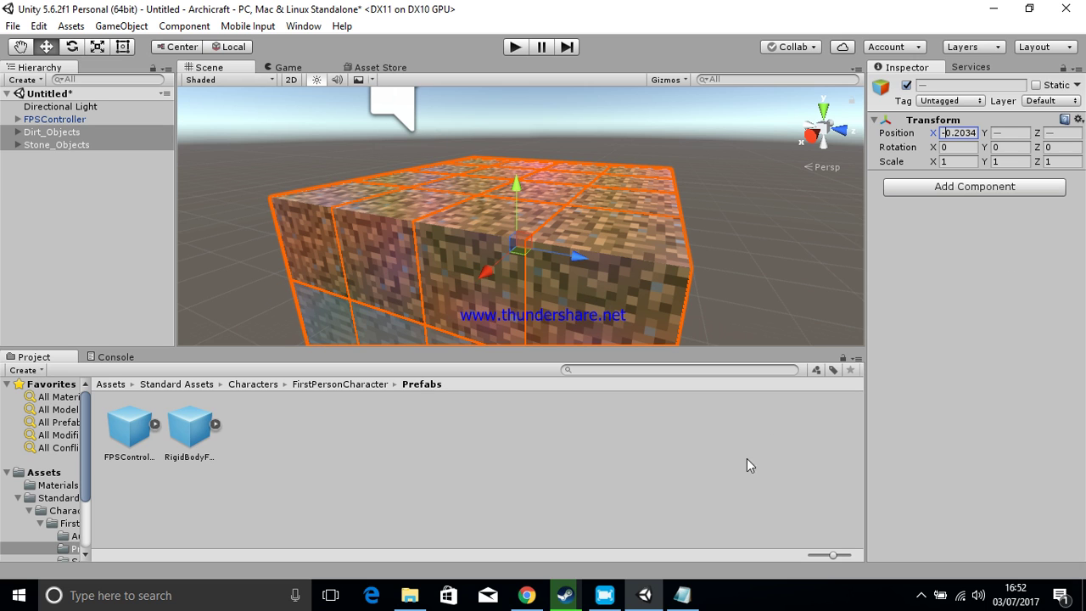
left_click(628, 519)
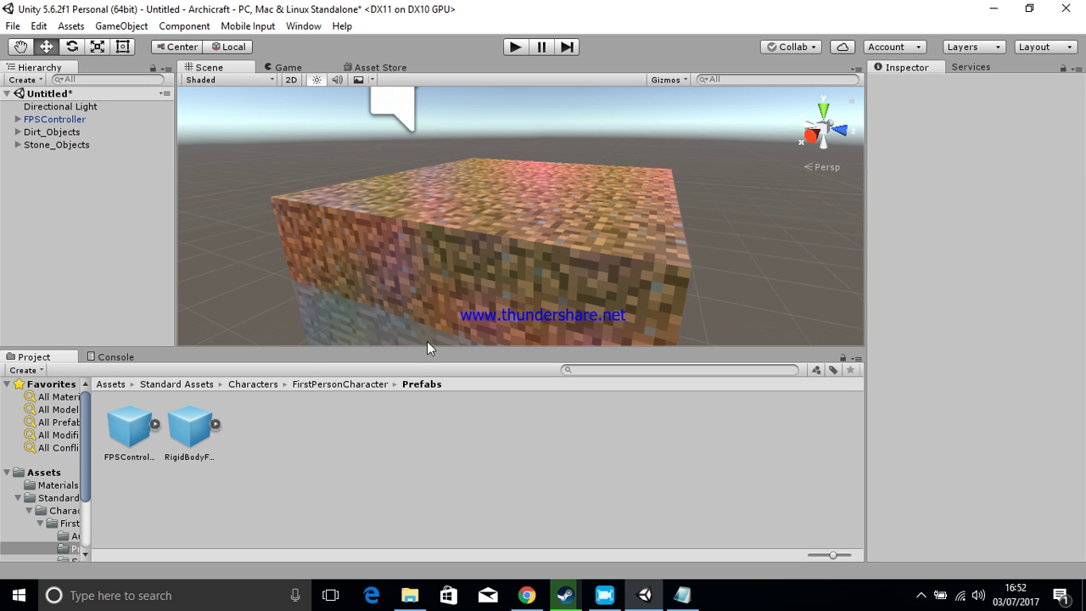
Step: Move the FPSController along Z to about 1.89 over the enlarged block terrain and play-test walking on it
left_click(53, 119)
left_click_drag(441, 100, 497, 99)
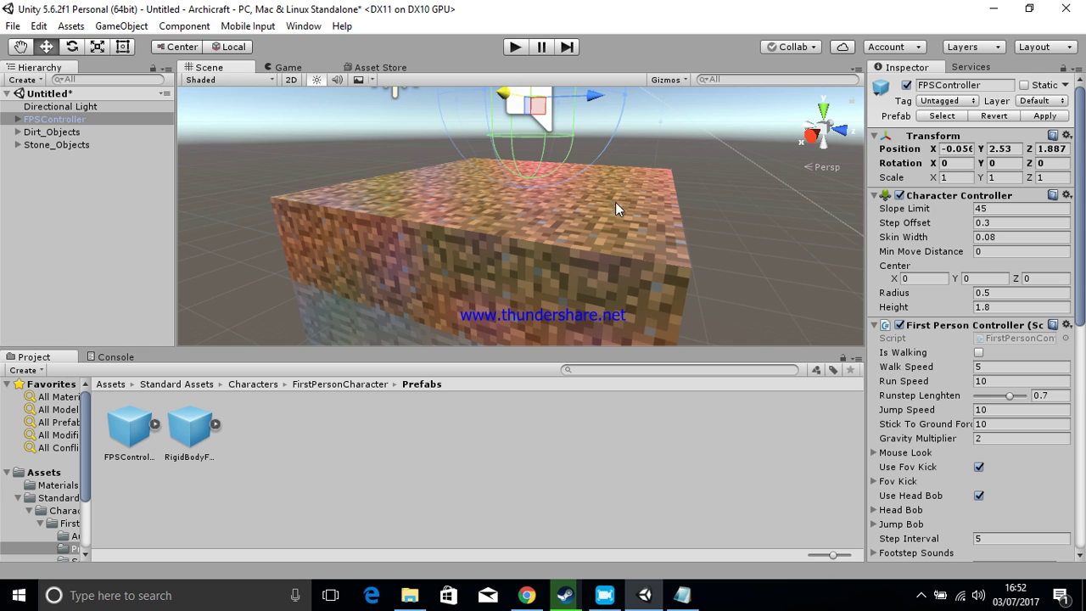
left_click(515, 47)
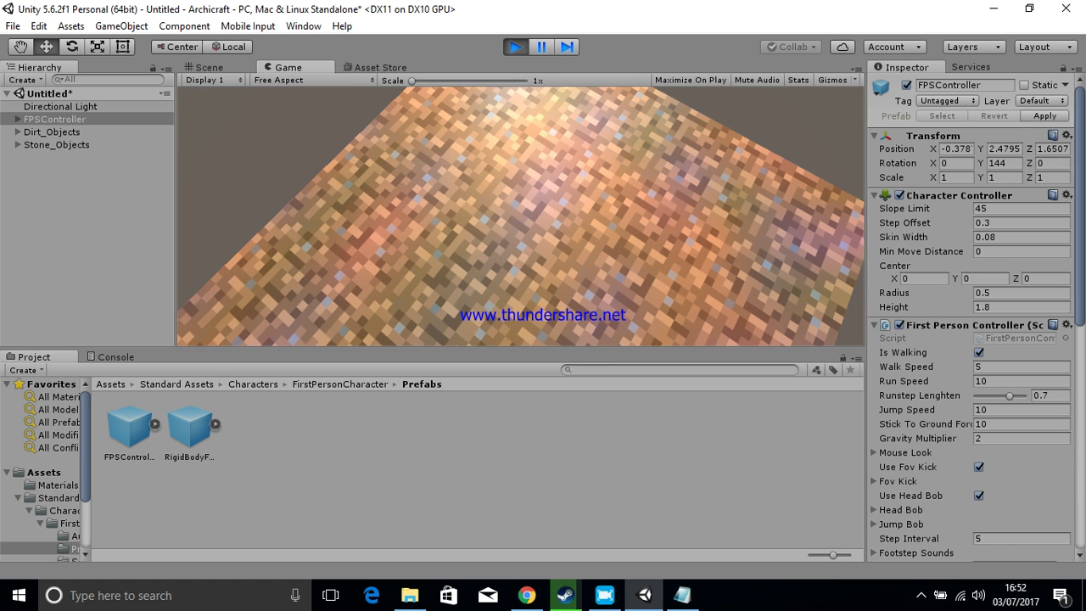
key("d")
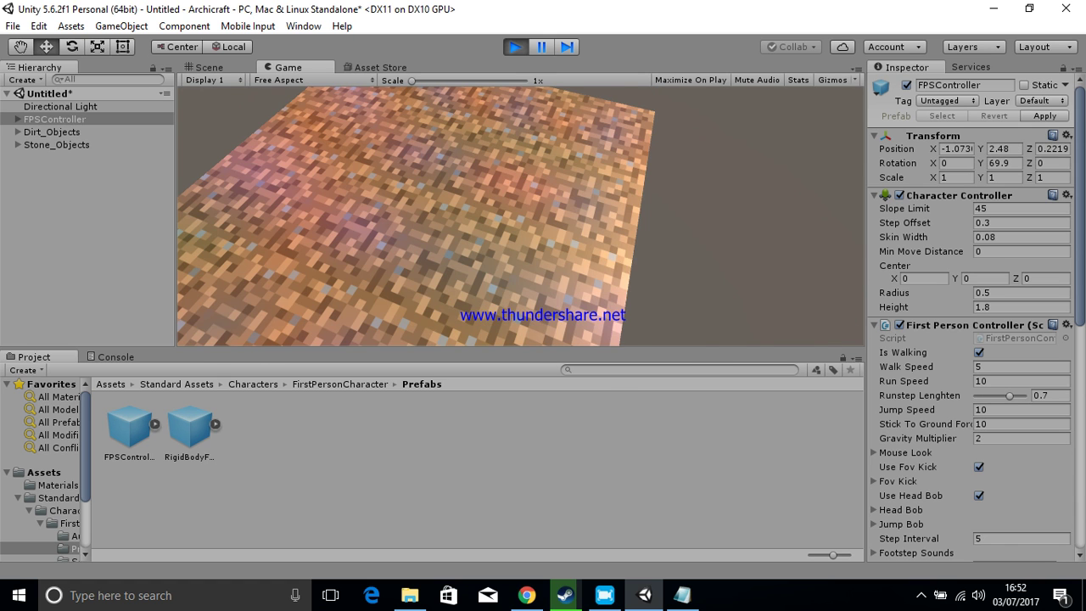
key("w")
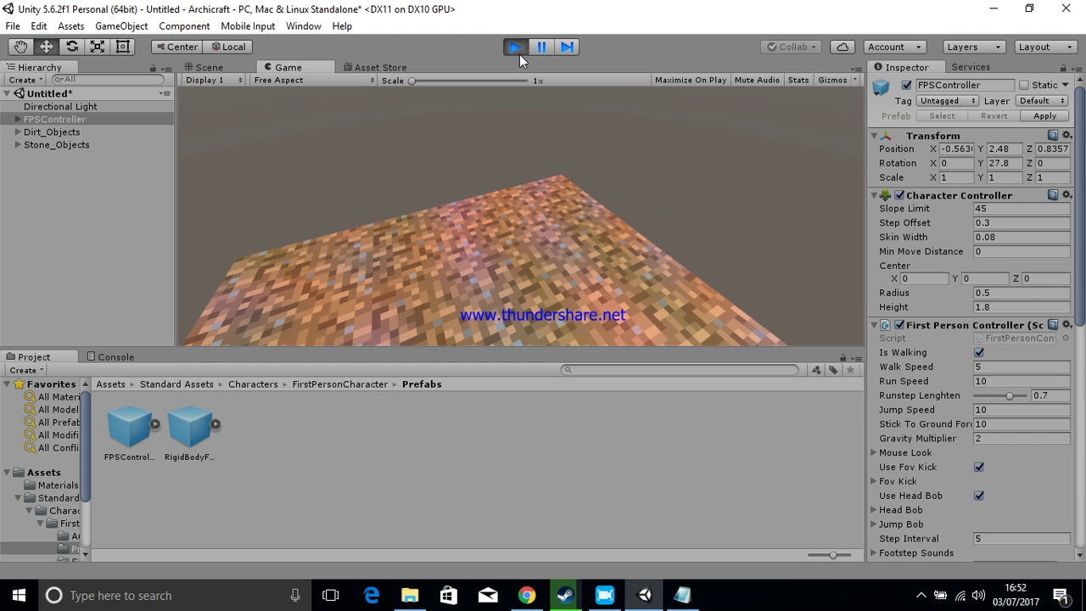
left_click(515, 49)
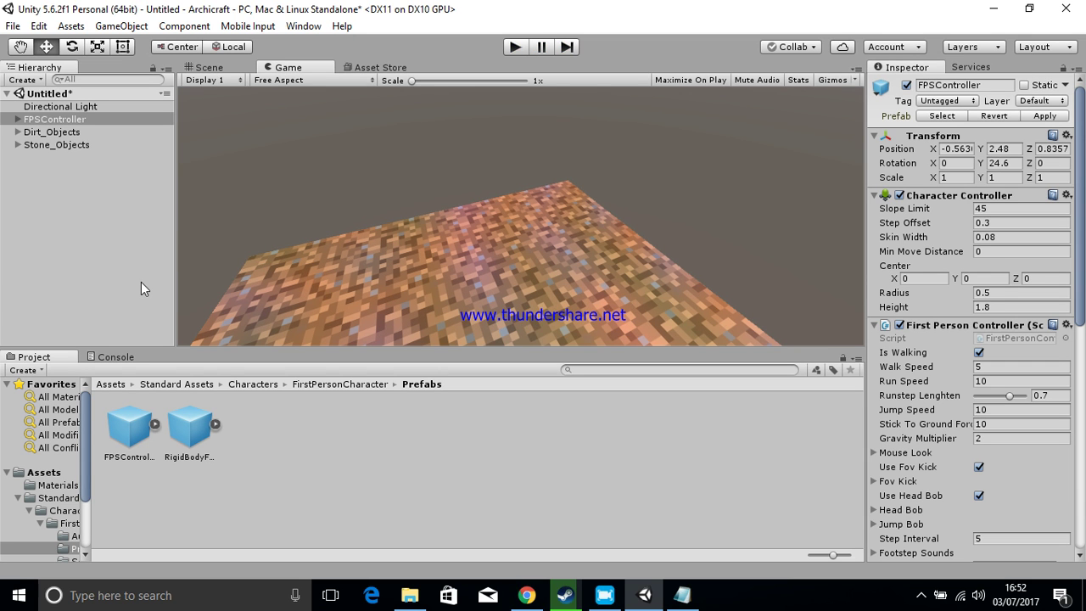
Step: Collapse the Standard Assets folders, open the Materials folder and set the Stone_Texture material's smoothness to 0
left_click(39, 524)
left_click(26, 509)
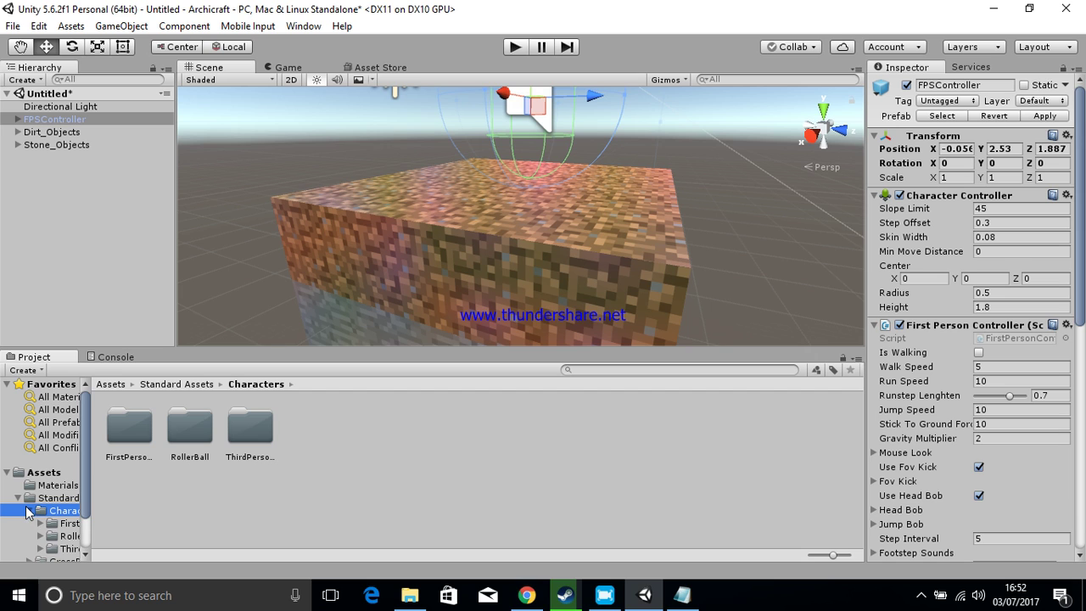
left_click(28, 510)
left_click(18, 498)
left_click(37, 475)
left_click(388, 431)
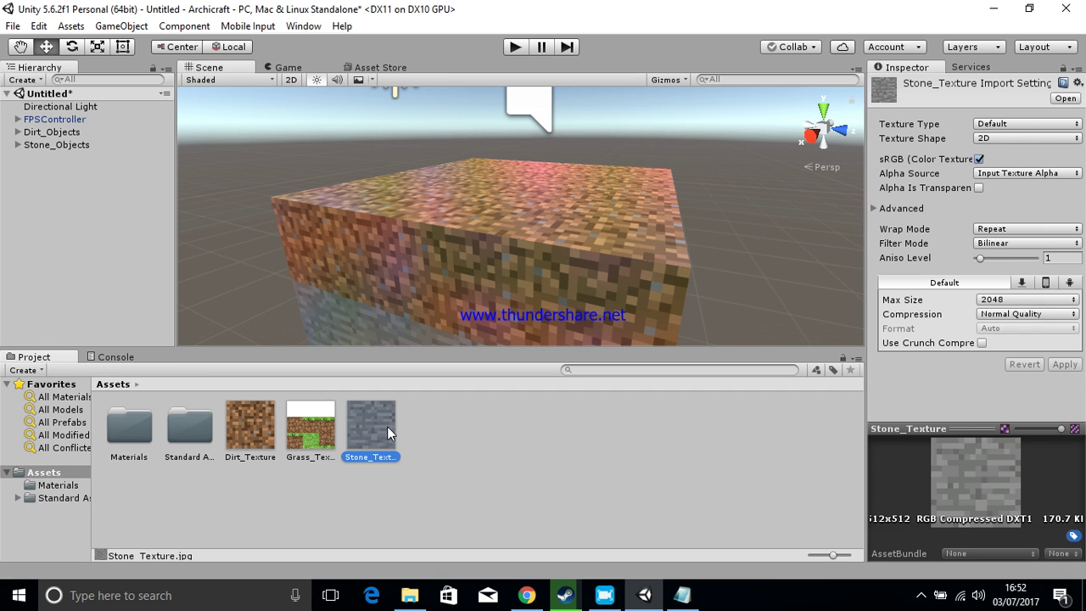
double_click(115, 433)
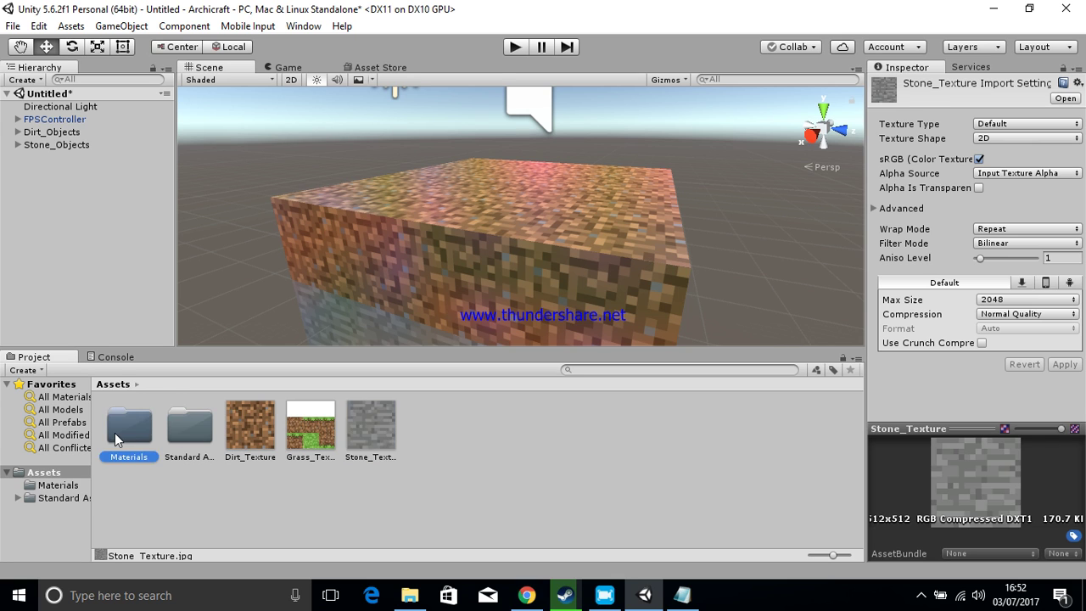
left_click(180, 426)
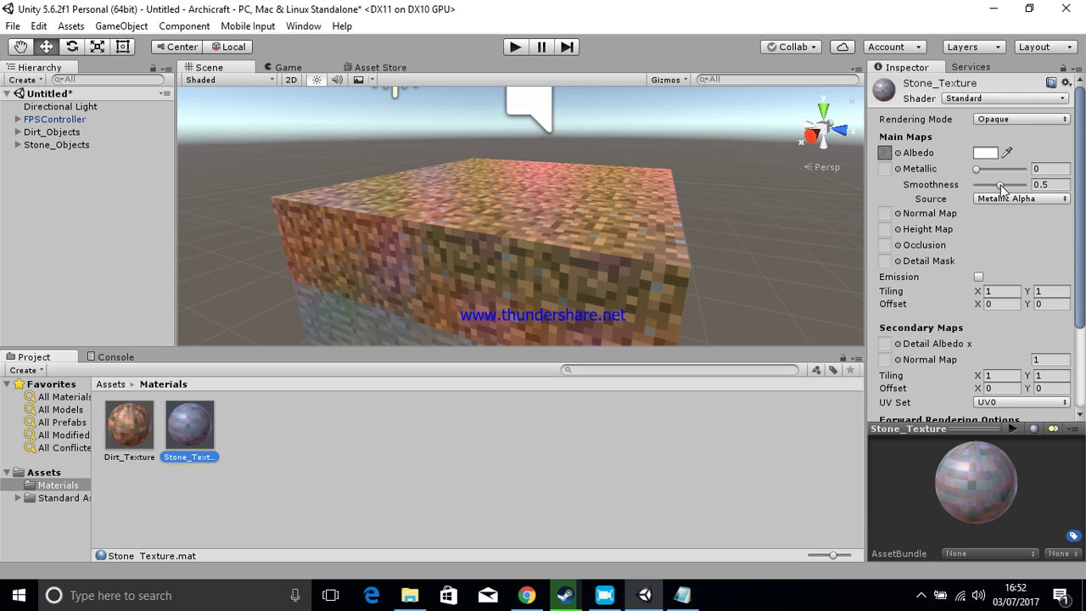
left_click_drag(1002, 188, 938, 193)
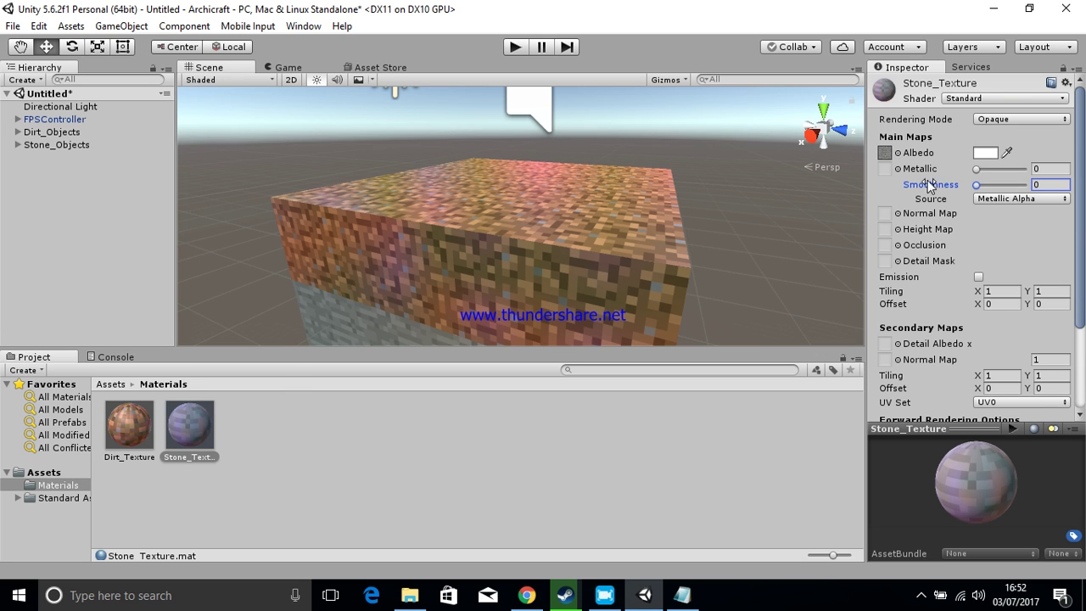
Step: Set the Dirt_Texture material's smoothness to 0 and play-test the scene
left_click(132, 429)
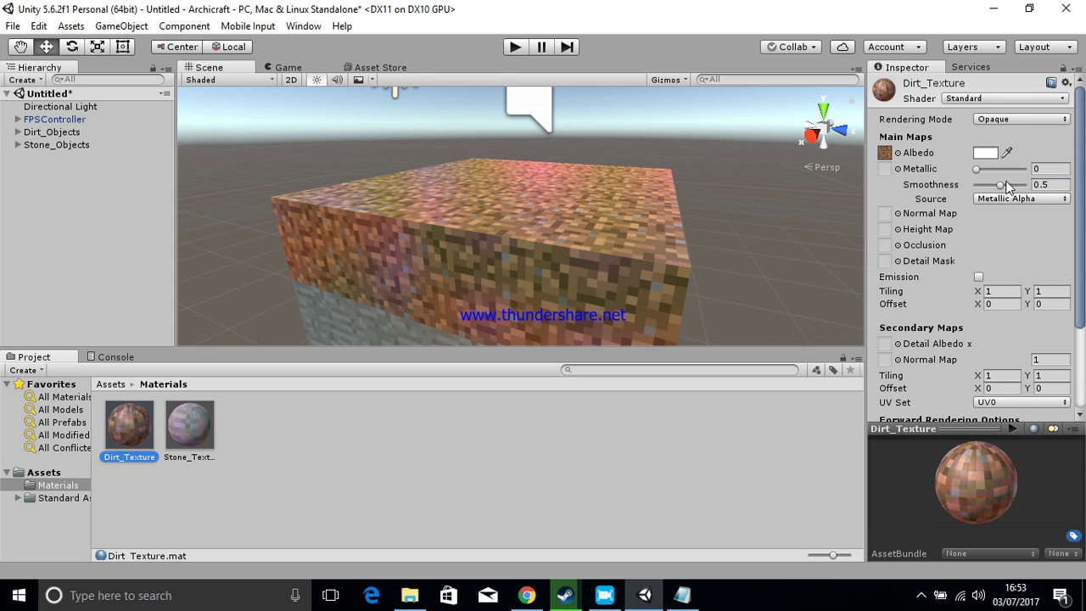
left_click_drag(994, 192, 942, 192)
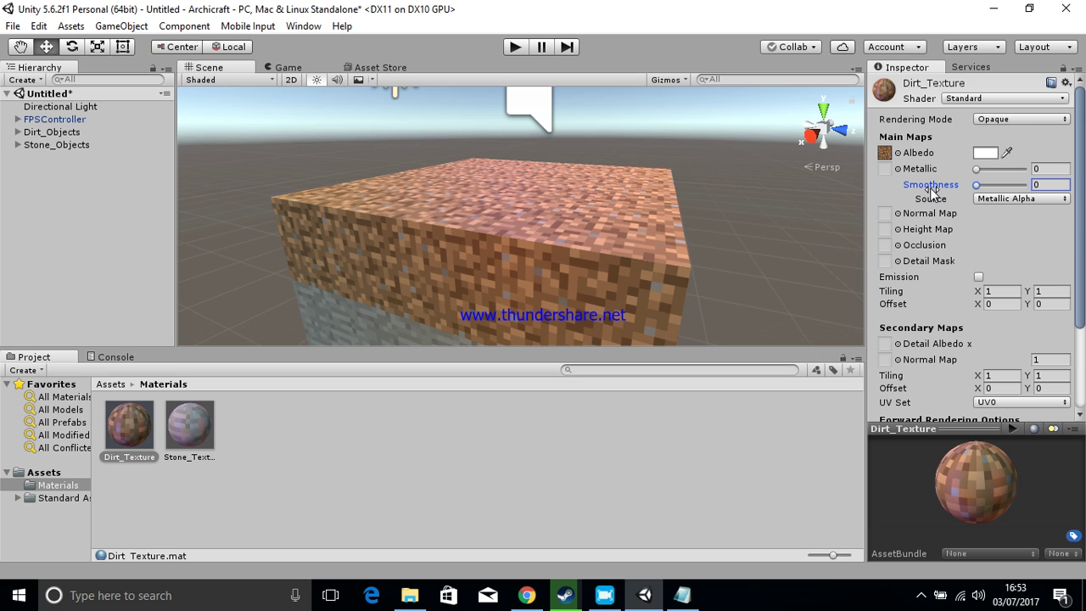
left_click(997, 200)
left_click(784, 425)
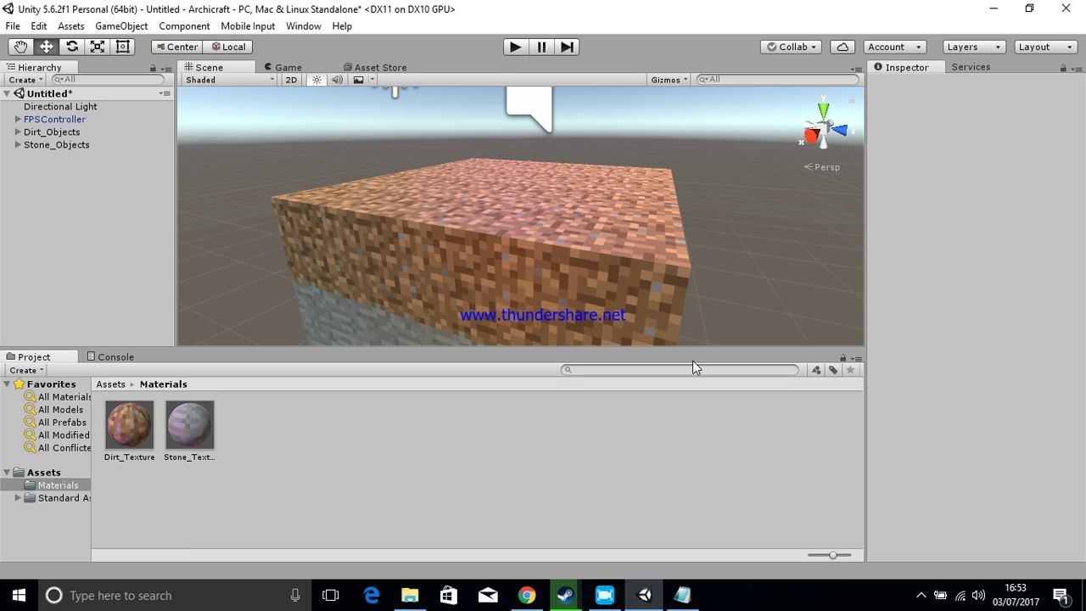
left_click(515, 47)
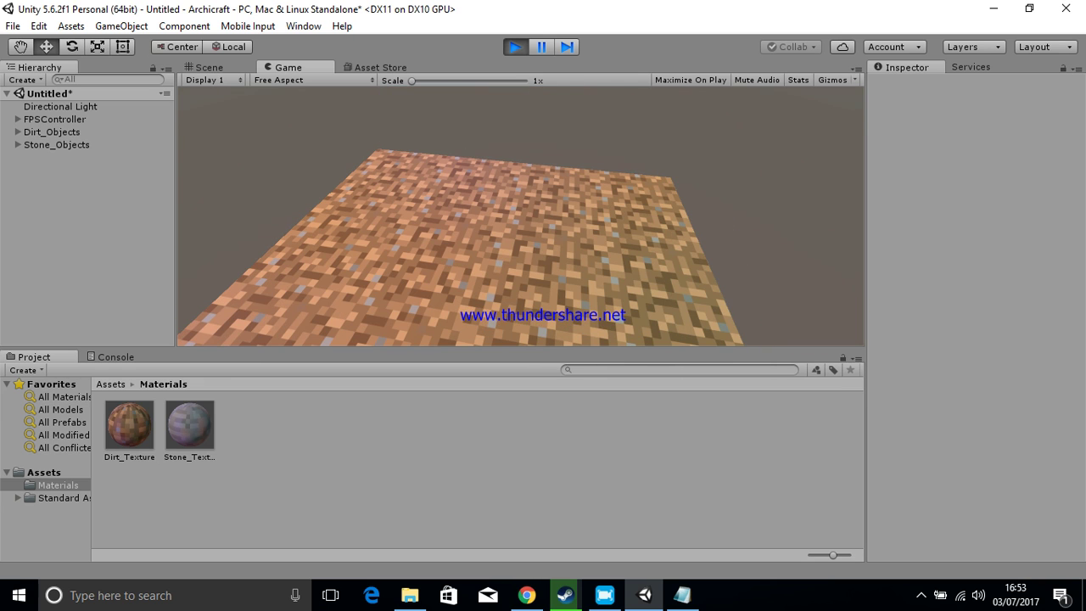
key("ctrl+p")
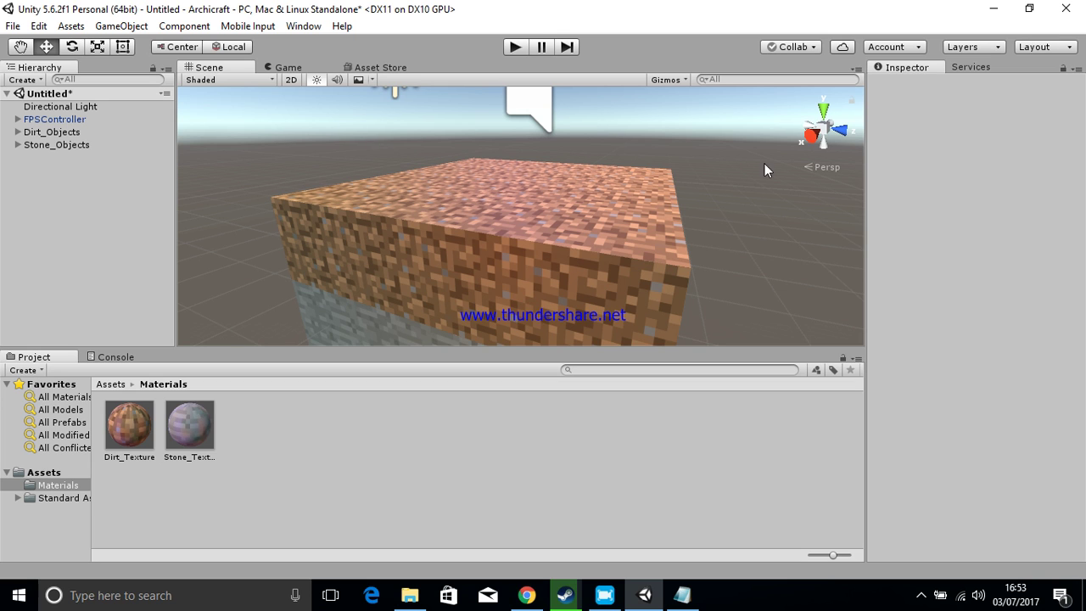
Step: Select all sixteen dirt blocks of the terrain's top layer and duplicate them
right_click_drag(744, 223, 702, 244)
key("s")
scroll(702, 244, "down", 3)
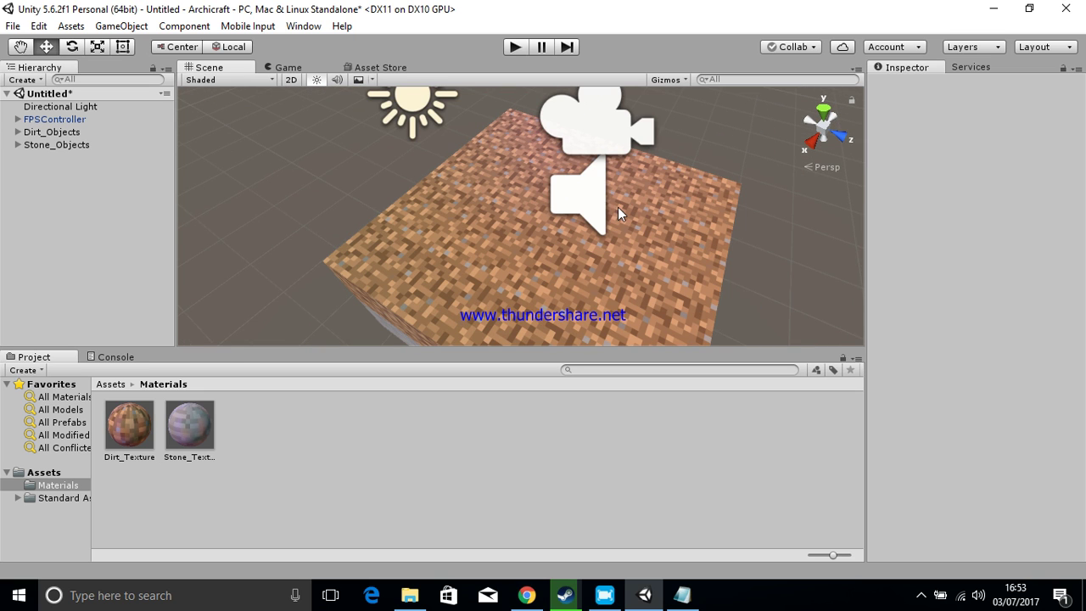
left_click(522, 144)
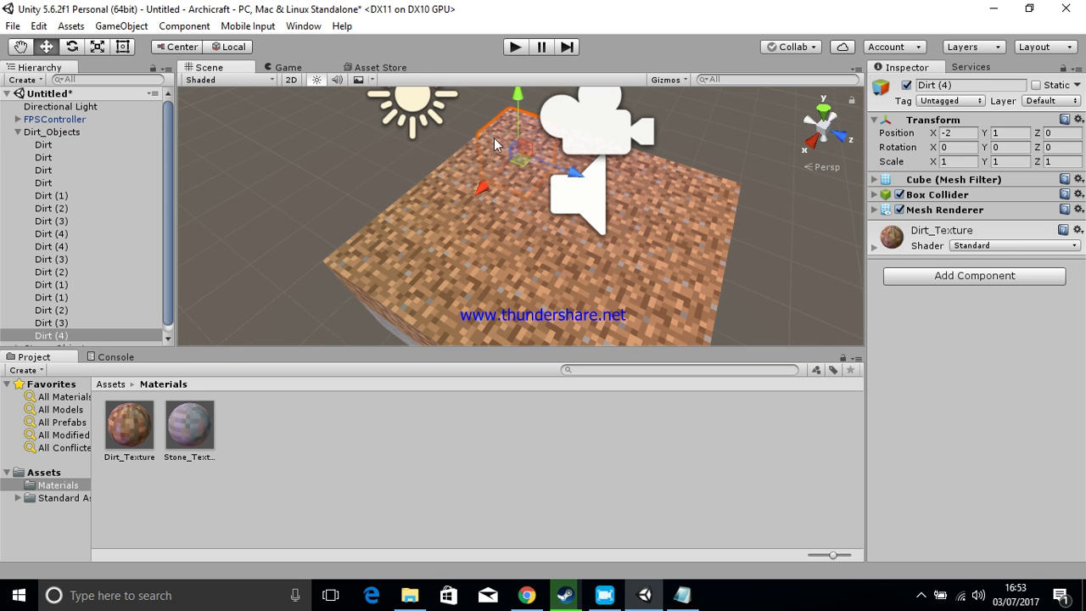
left_click(482, 159, "ctrl")
left_click(447, 188, "ctrl")
left_click(399, 242, "ctrl")
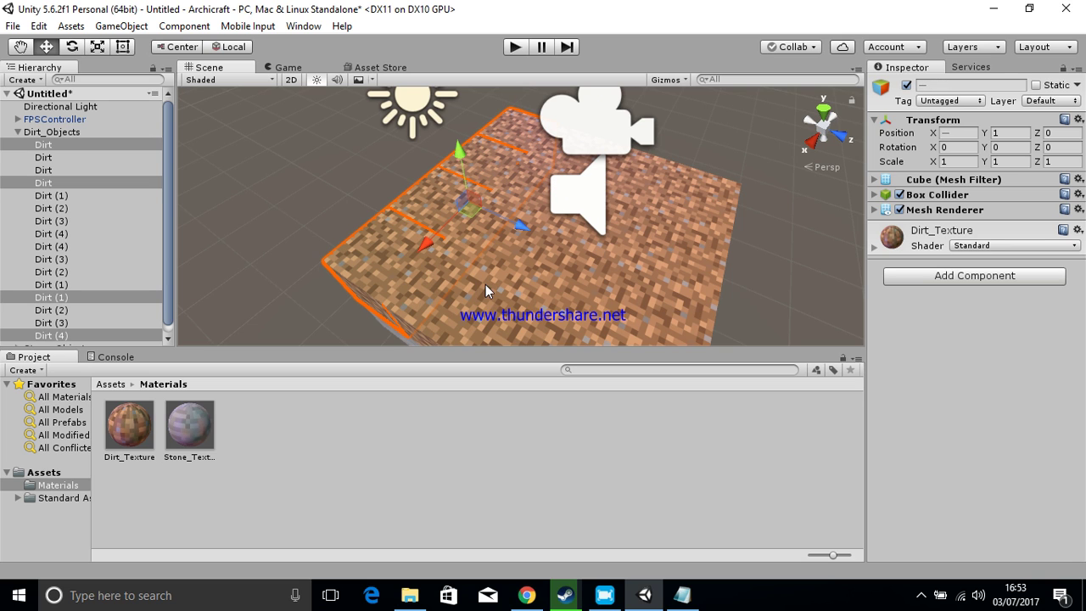
left_click(484, 284, "ctrl")
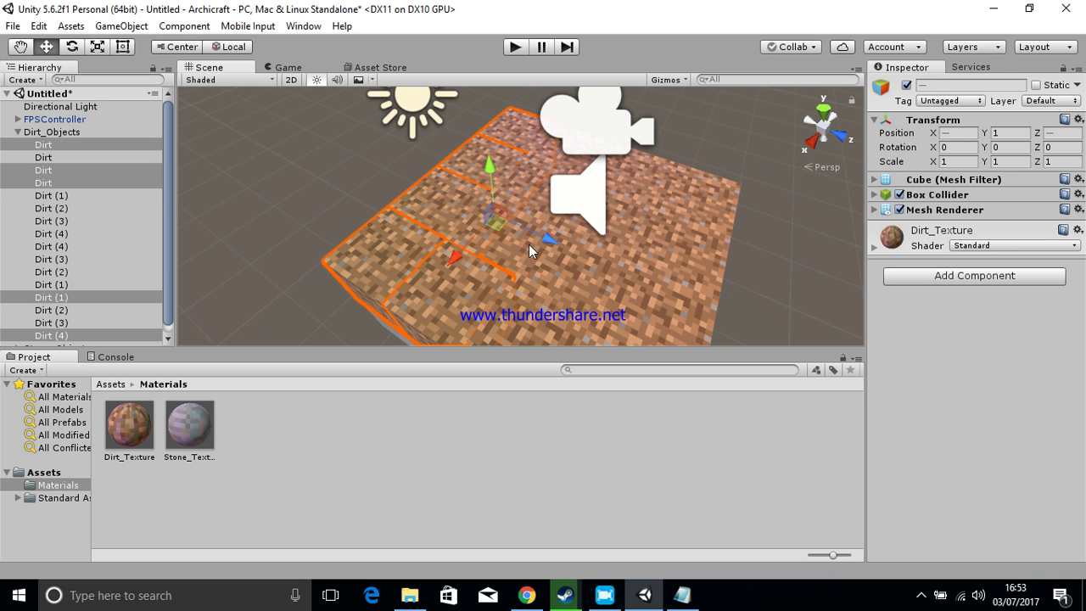
left_click(525, 248, "ctrl")
left_click(555, 176, "ctrl")
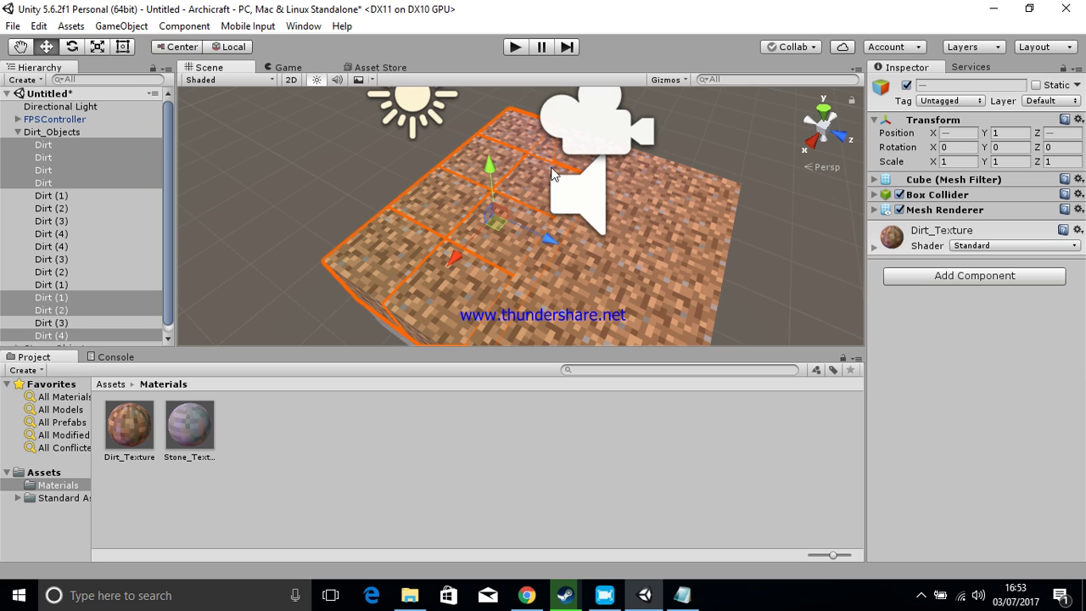
left_click(560, 160, "ctrl")
left_click(645, 167, "ctrl")
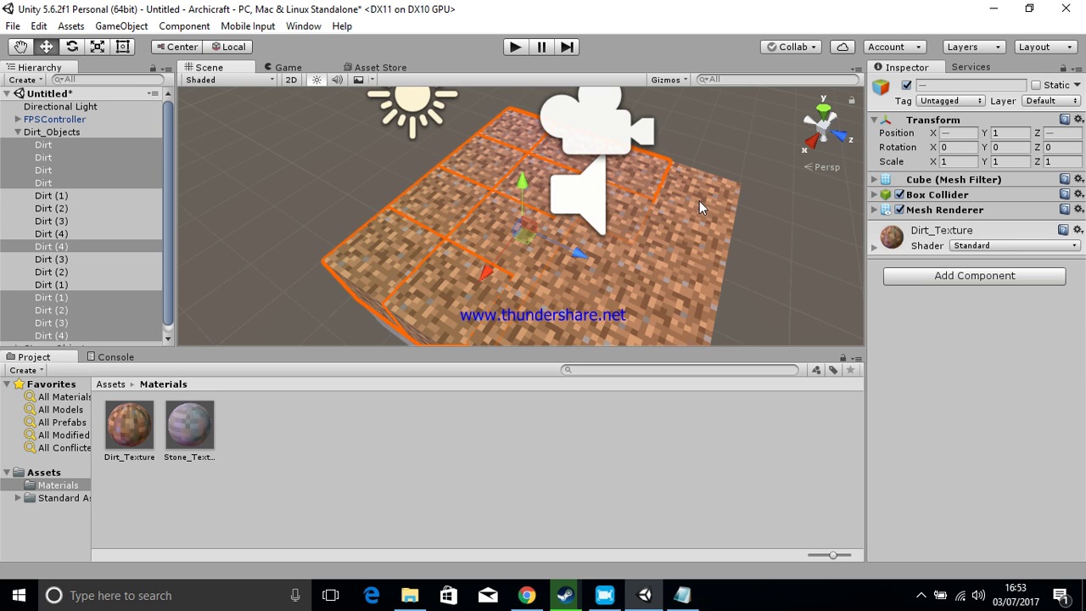
left_click(699, 200, "ctrl")
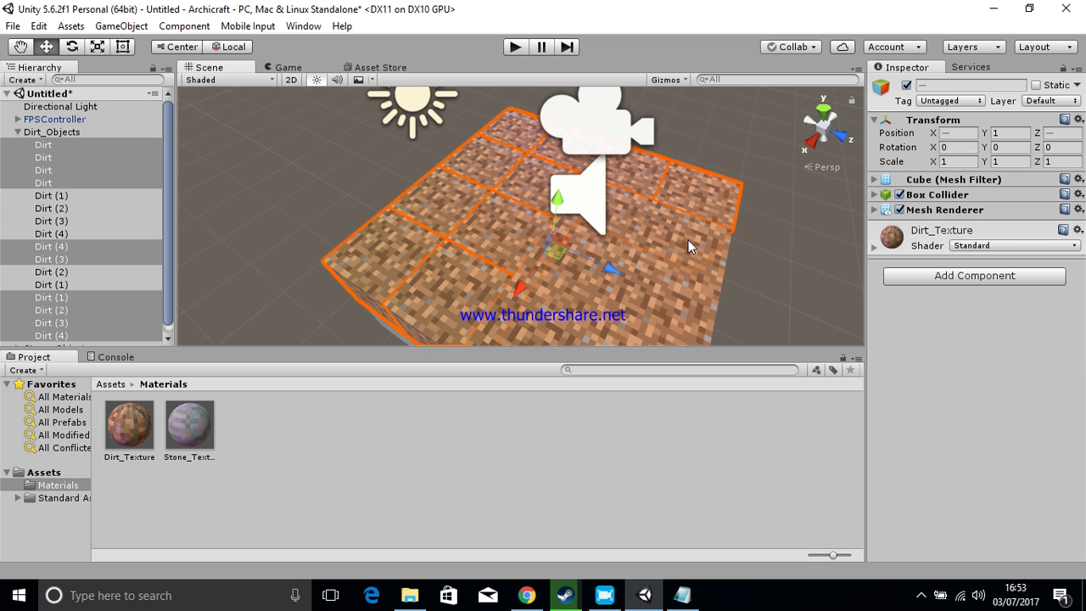
left_click(689, 241, "ctrl")
left_click(598, 246, "ctrl")
left_click(556, 329, "ctrl")
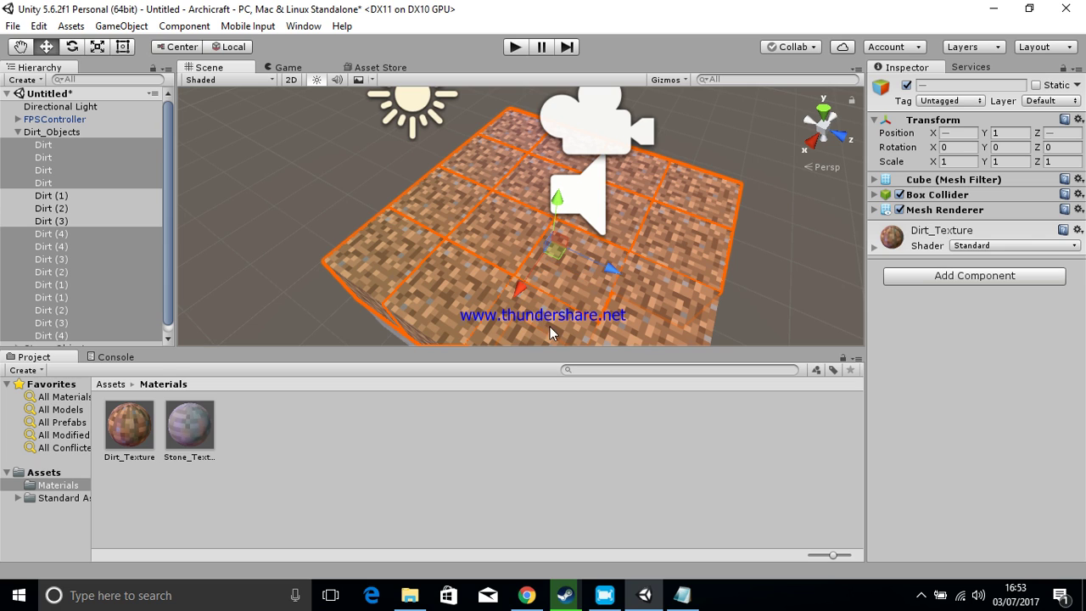
left_click(603, 334, "ctrl")
left_click(619, 324, "ctrl")
left_click(636, 313, "ctrl")
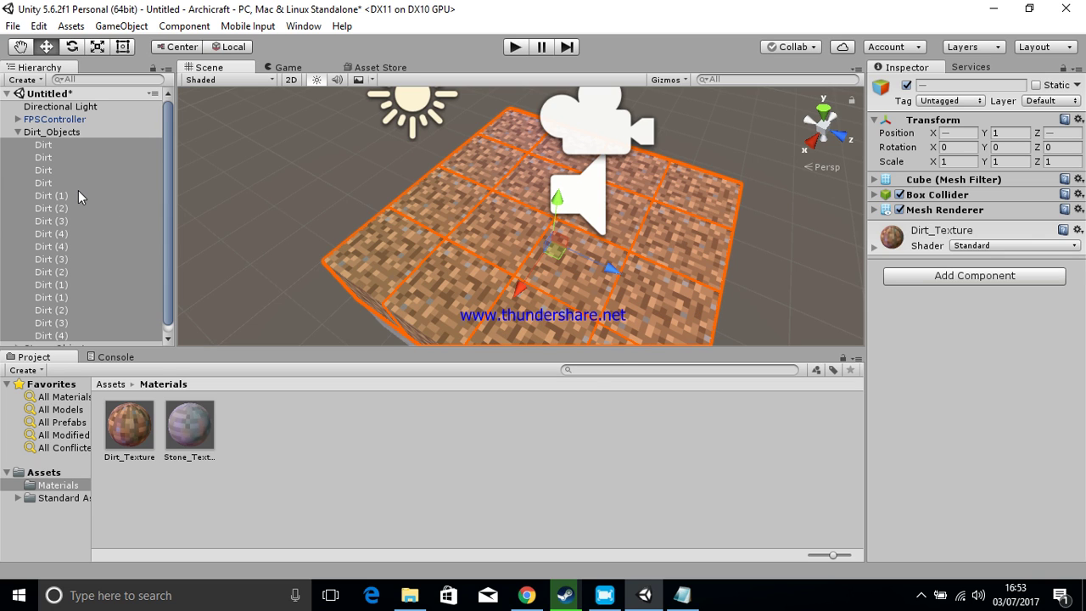
scroll(81, 269, "down", 1)
scroll(82, 259, "down", 5)
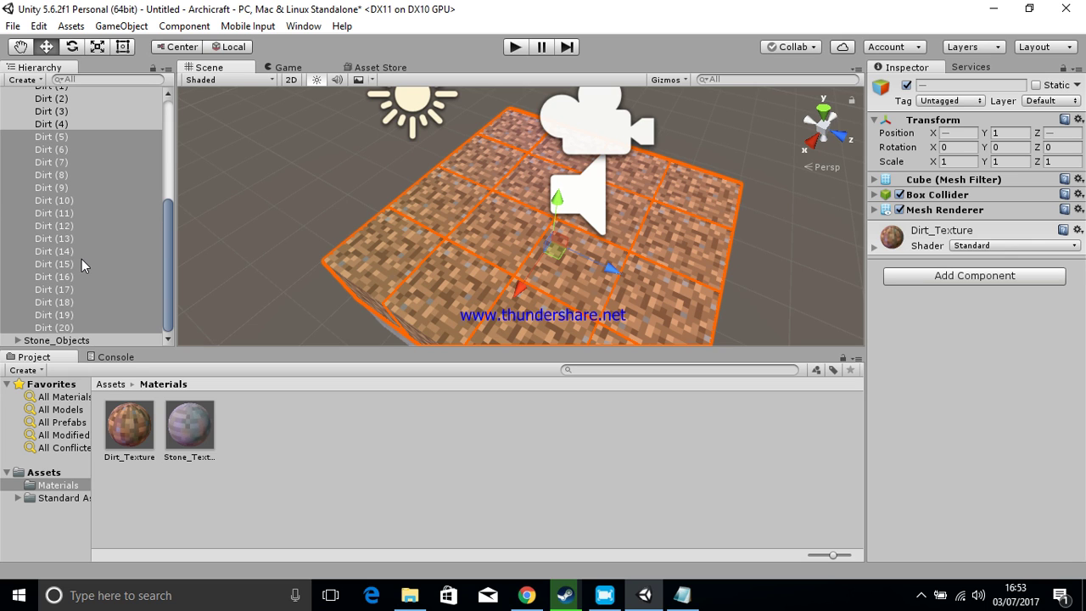
Step: Move the duplicated blocks Dirt (5) to Dirt (20) out of Dirt_Objects to the scene's root level, and collapse that group
left_click(54, 251)
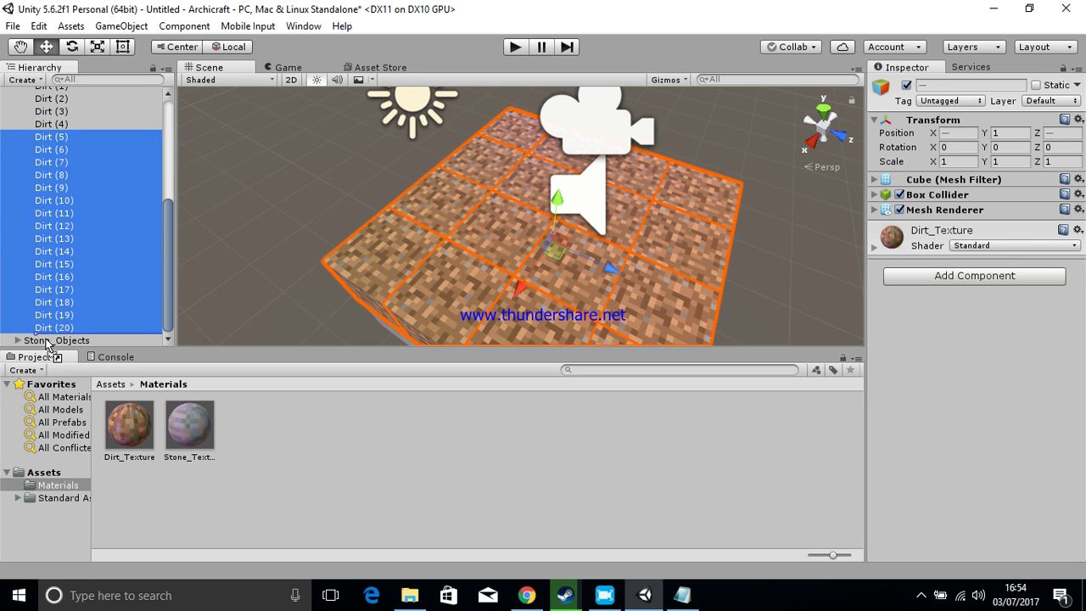
left_click_drag(49, 348, 49, 343)
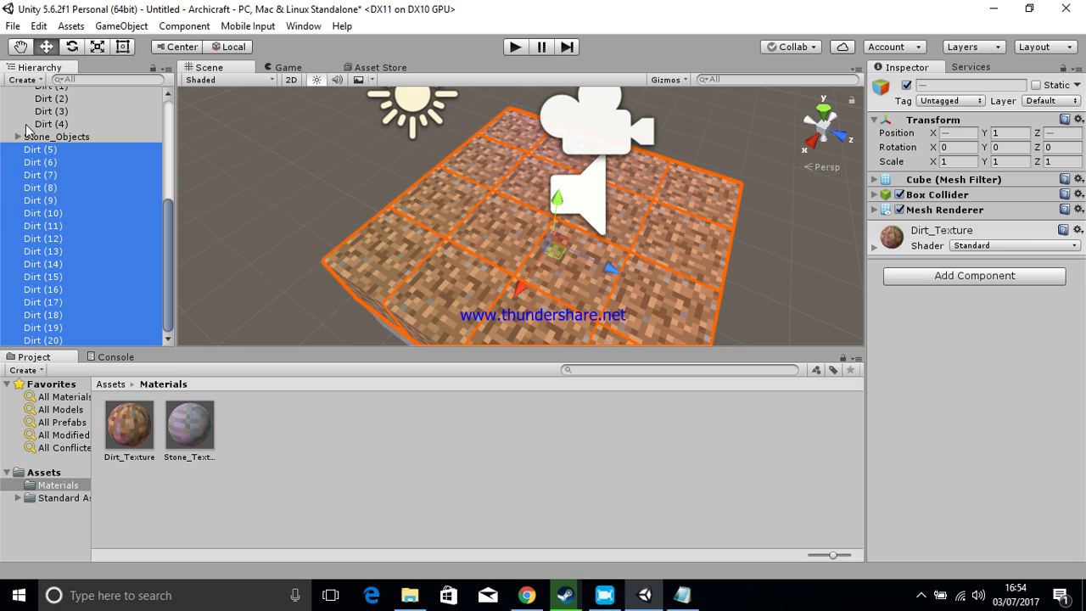
scroll(38, 144, "up", 5)
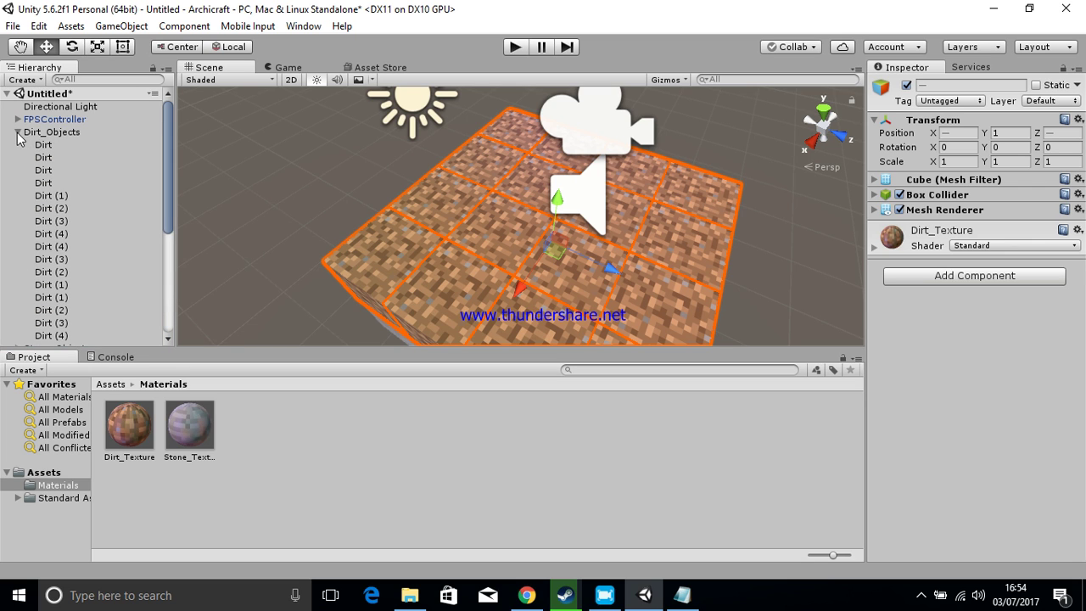
left_click(18, 132)
scroll(79, 186, "down", 1)
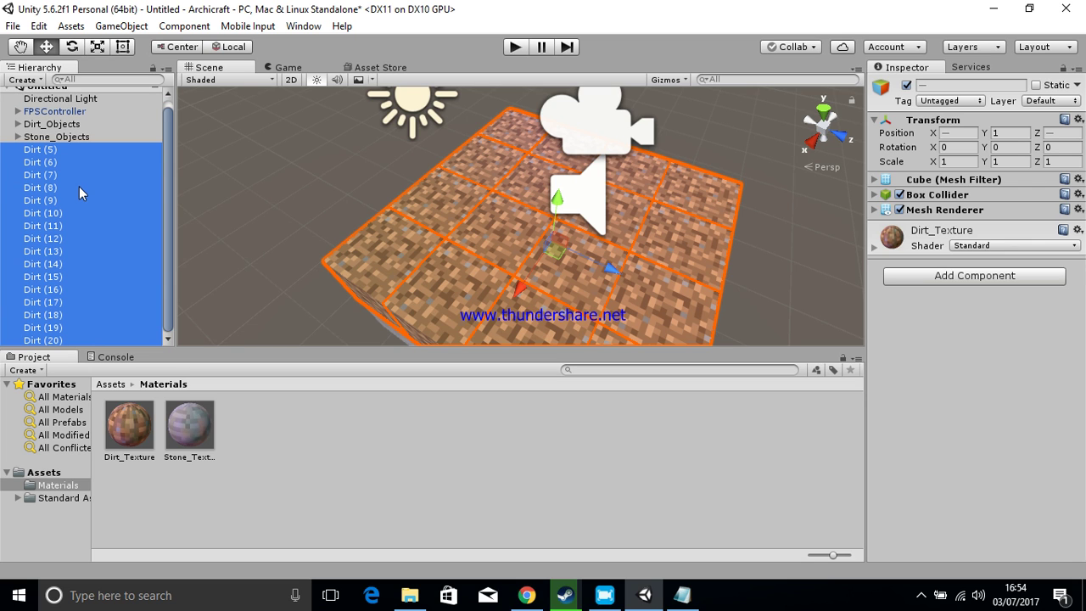
Step: Create an empty object named Grass_Objects and place it at the scene's root level between FPSController and Dirt_Objects
left_click(56, 138)
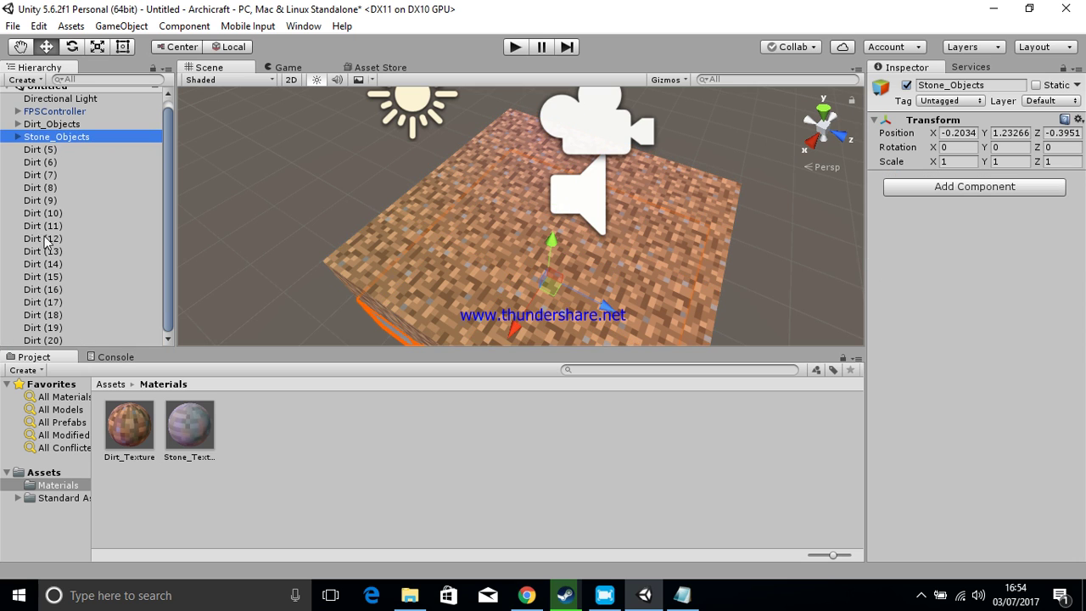
left_click(9, 111)
scroll(92, 177, "up", 1)
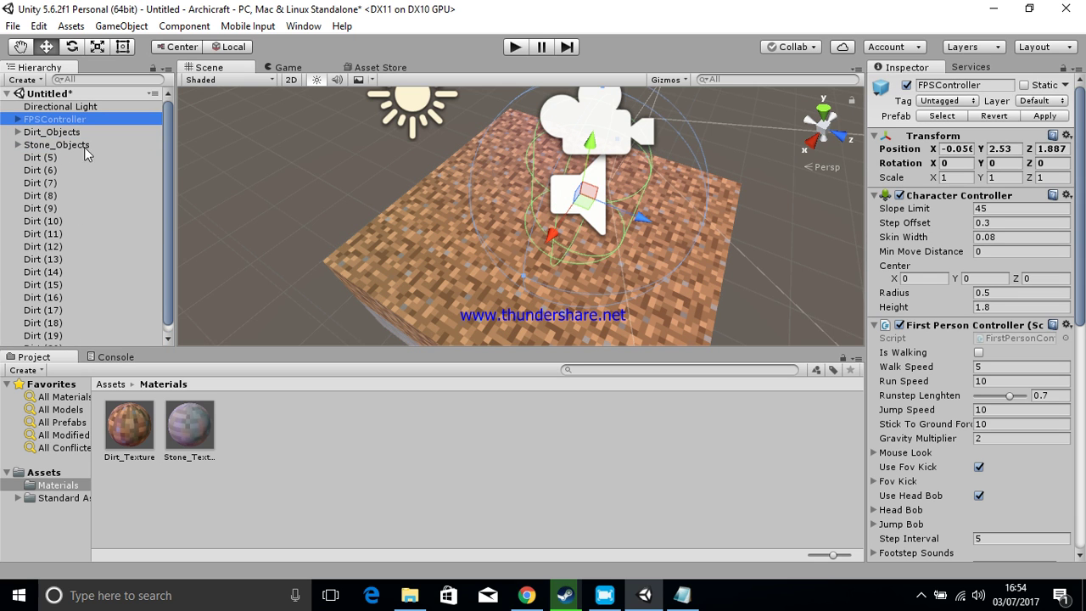
left_click(67, 107)
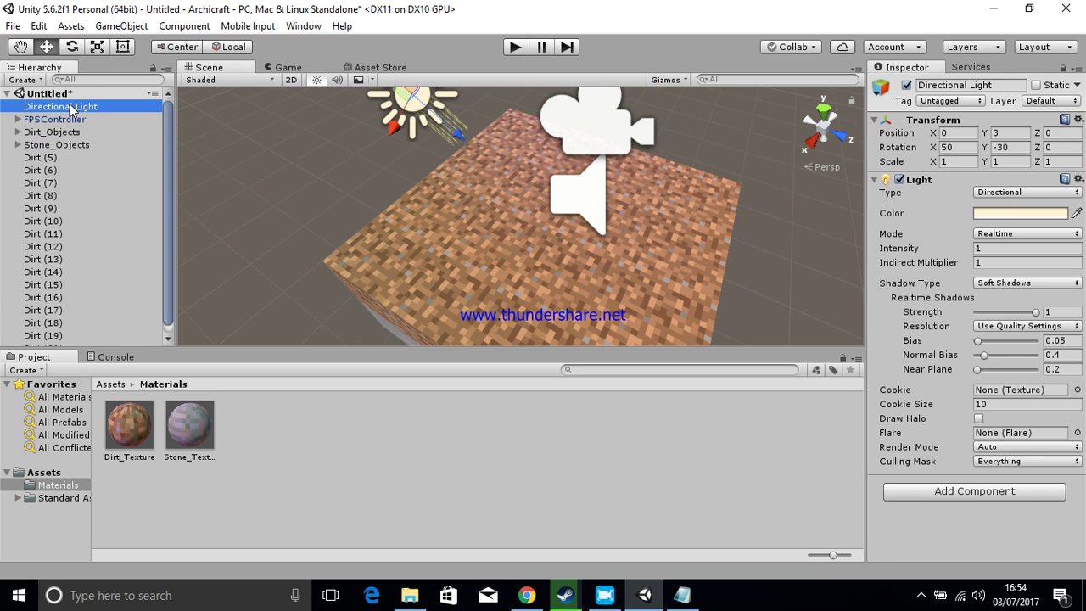
right_click(92, 106)
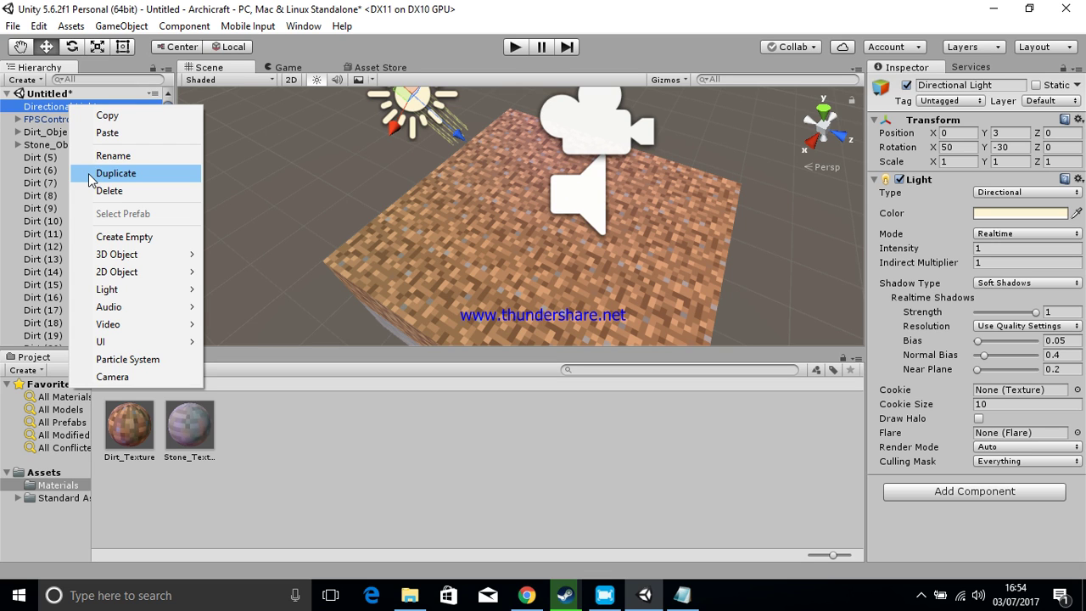
left_click(117, 236)
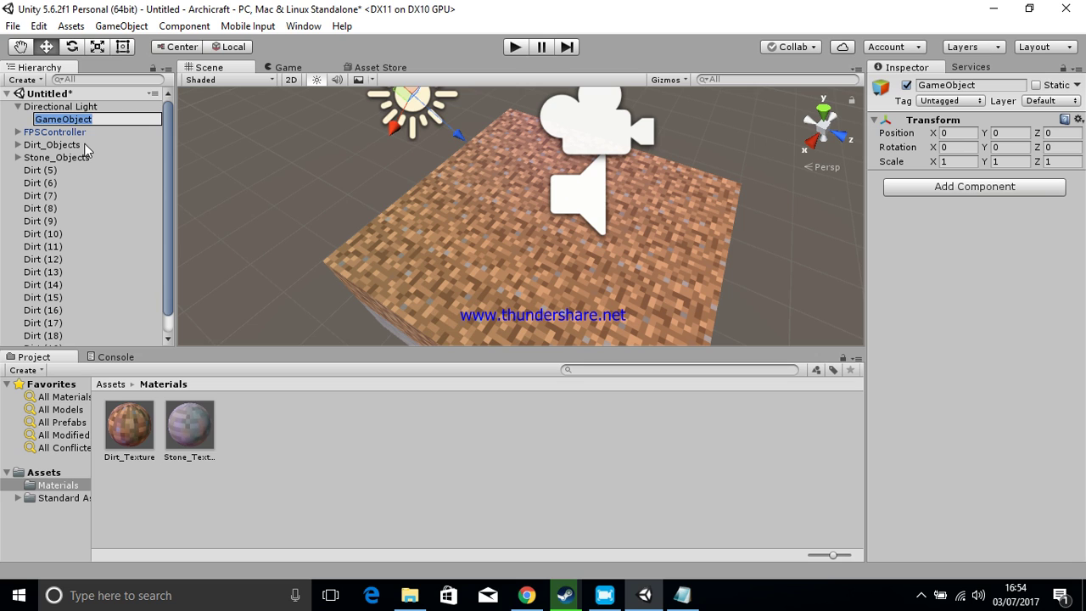
type("Grass_Objects")
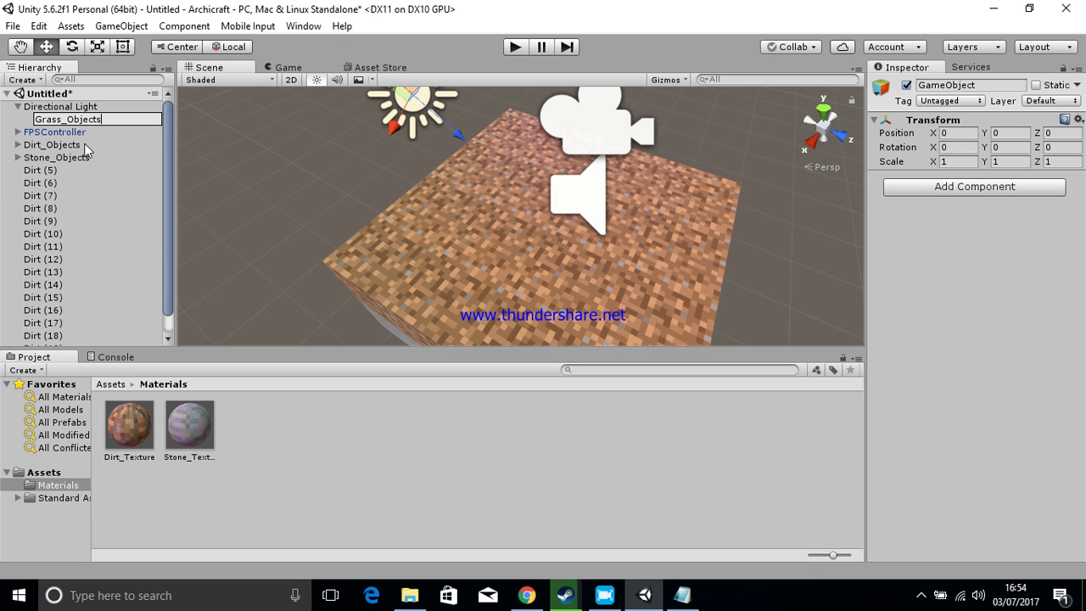
key("Return")
left_click_drag(61, 120, 61, 141)
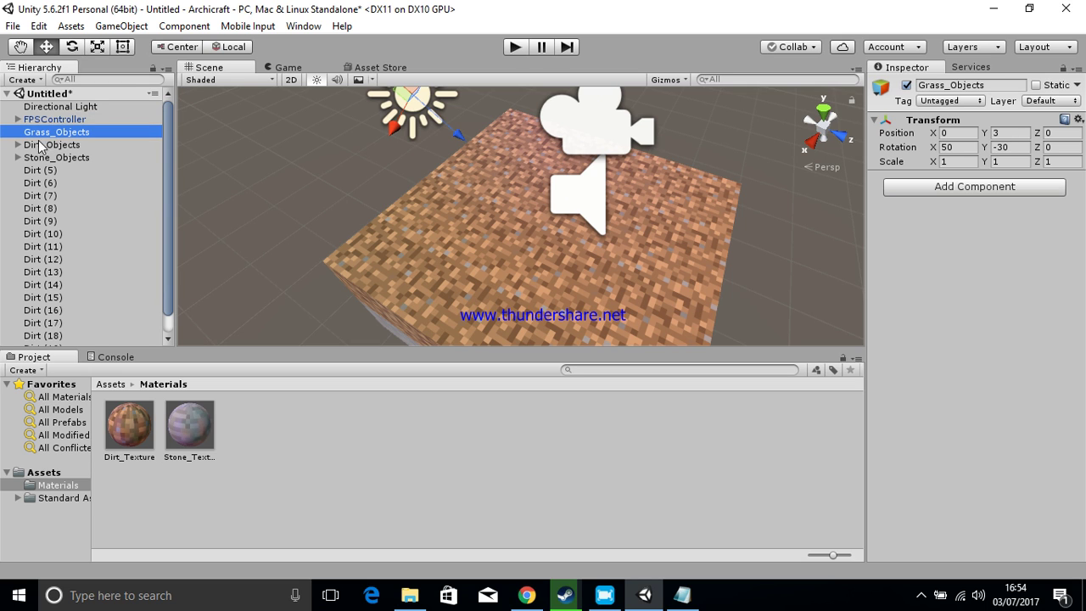
Step: Select the blocks Dirt (5) to Dirt (20) and make them children of Grass_Objects
left_click(51, 169)
scroll(70, 187, "down", 1)
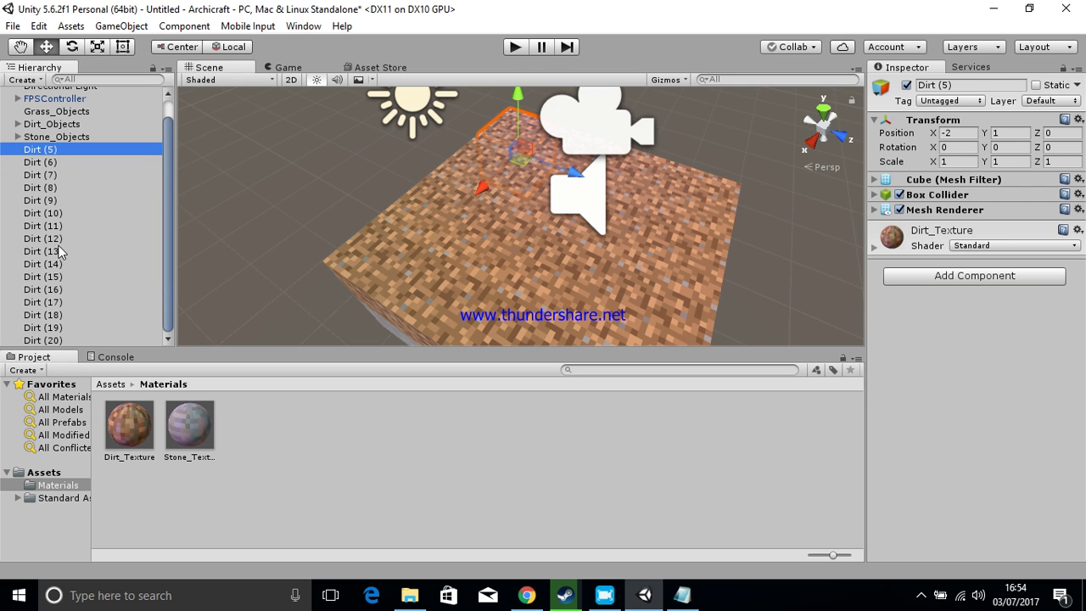
left_click(38, 341, "shift")
scroll(63, 301, "up", 1)
left_click_drag(49, 264, 56, 135)
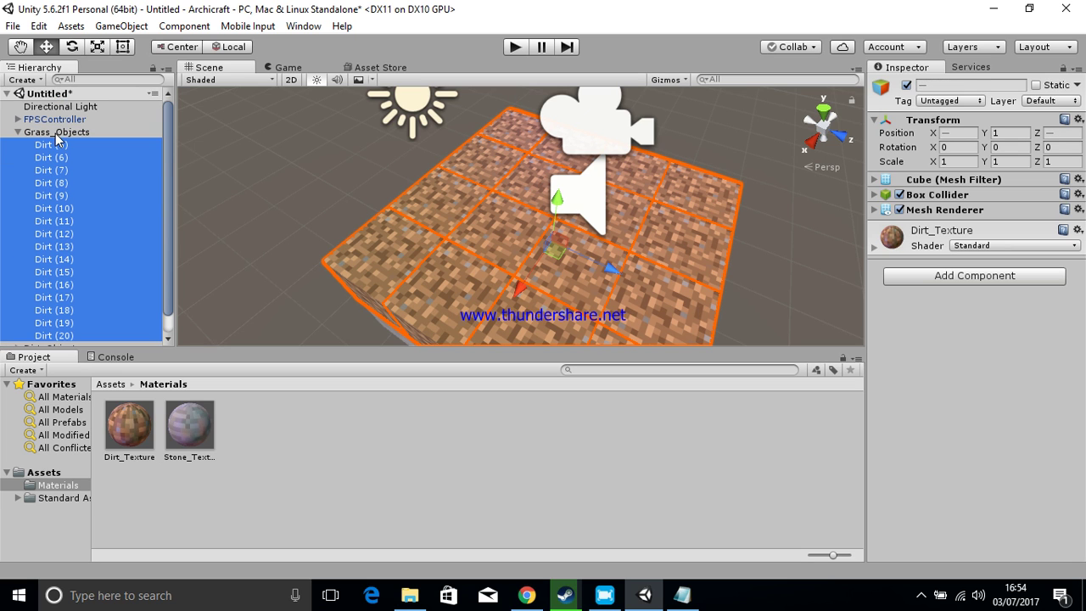
Step: Rename all sixteen blocks inside Grass_Objects to Grass and collapse the group
left_click(937, 85)
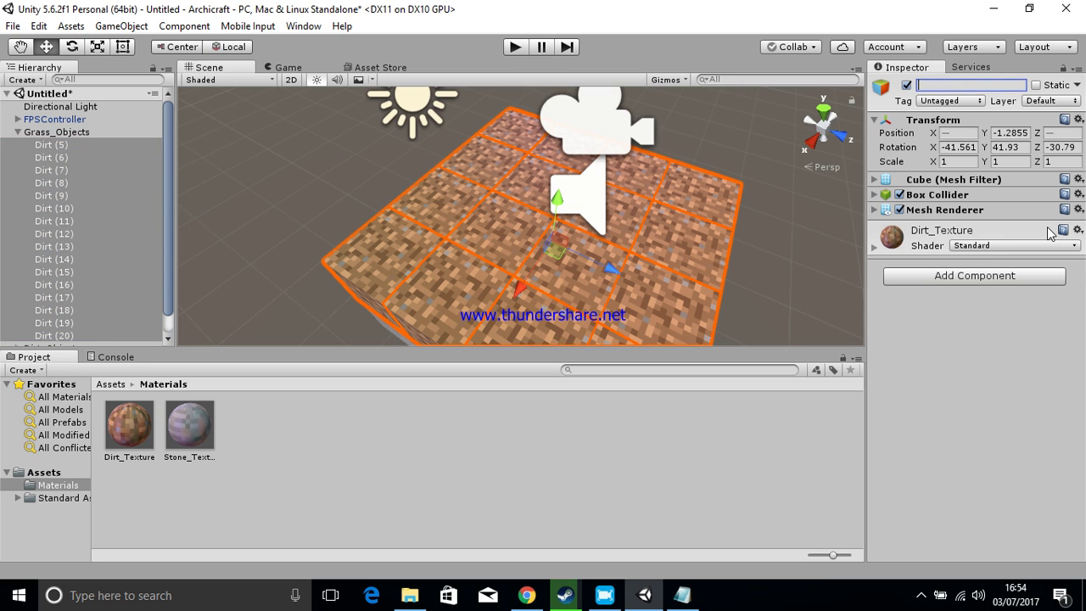
type("Grass")
key("Return")
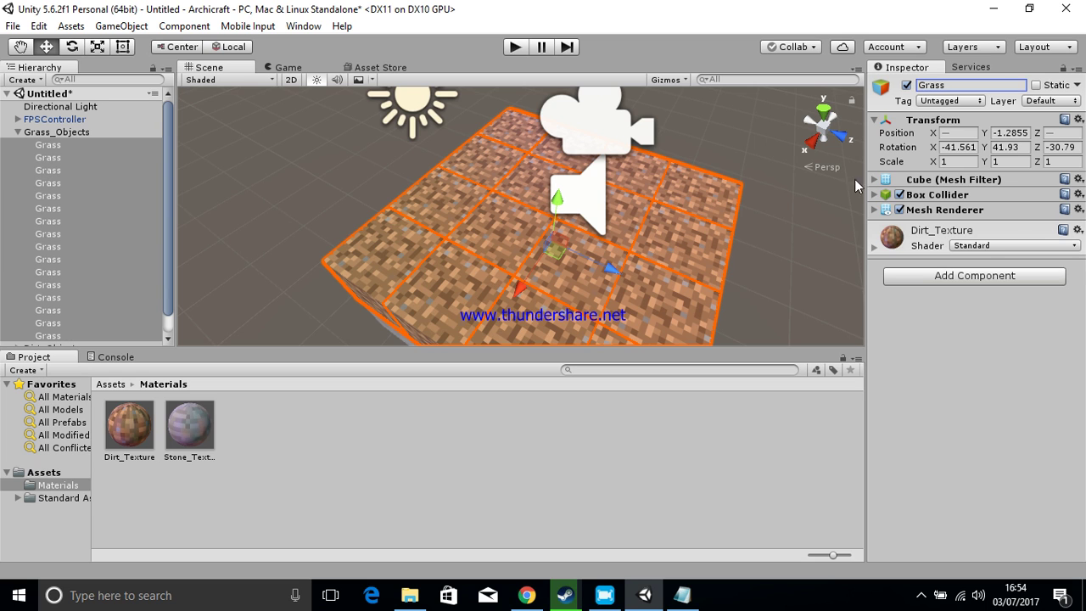
left_click(16, 133)
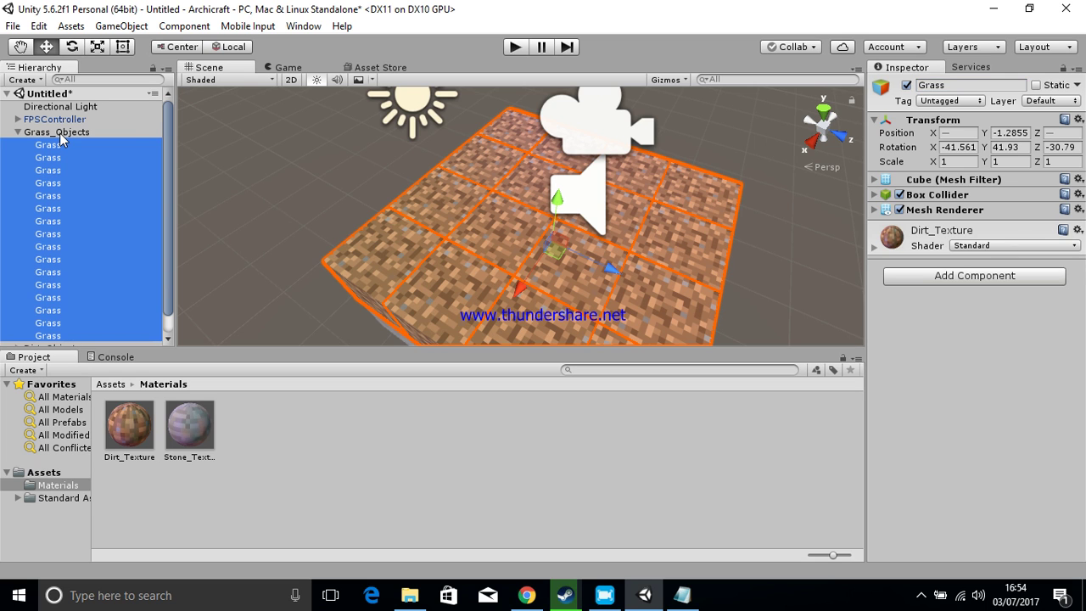
Step: Set the tool handles to global rotation and raise Grass_Objects one block to a Y position of 4
left_click(61, 133)
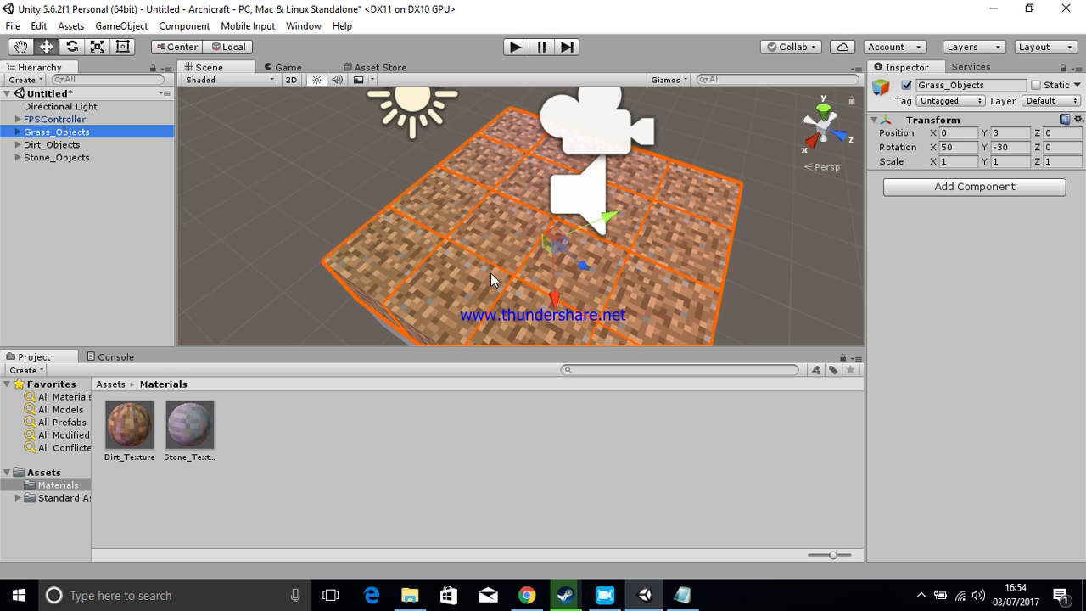
key("alt")
scroll(672, 192, "down", 10)
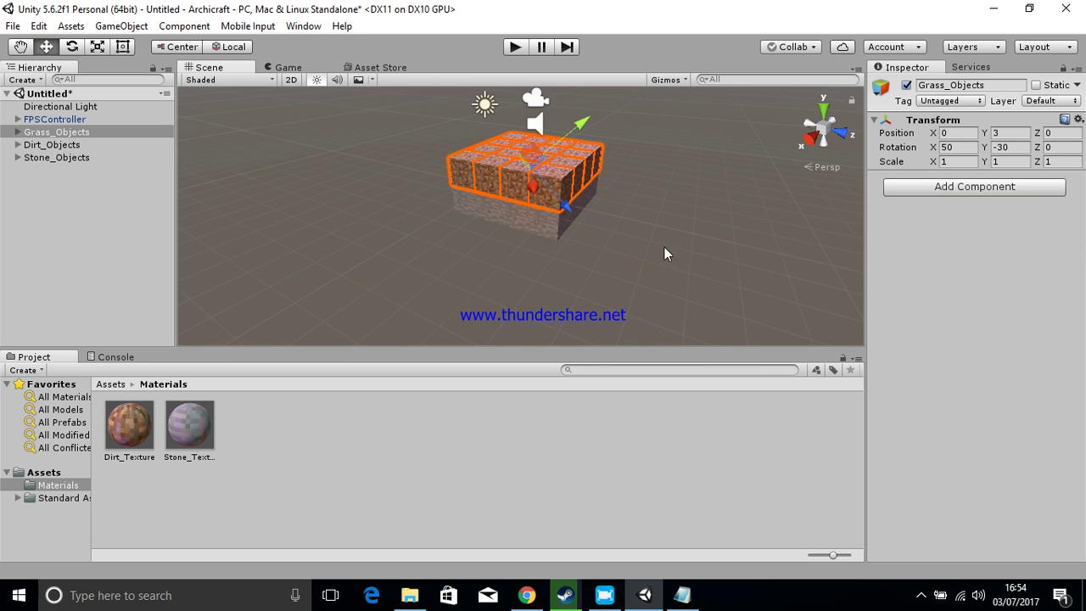
left_click(178, 47)
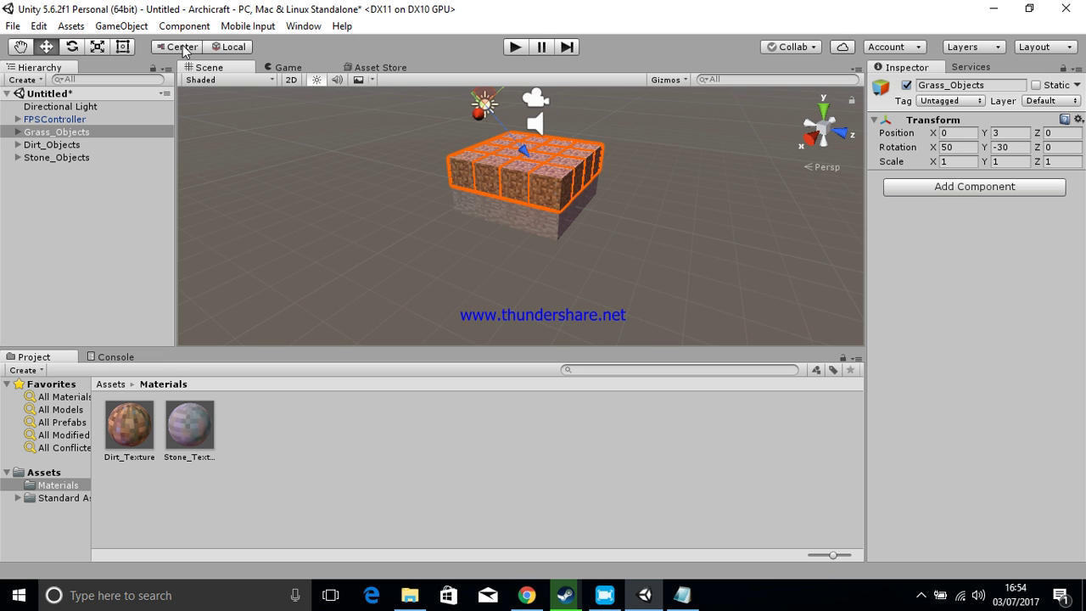
left_click(229, 47)
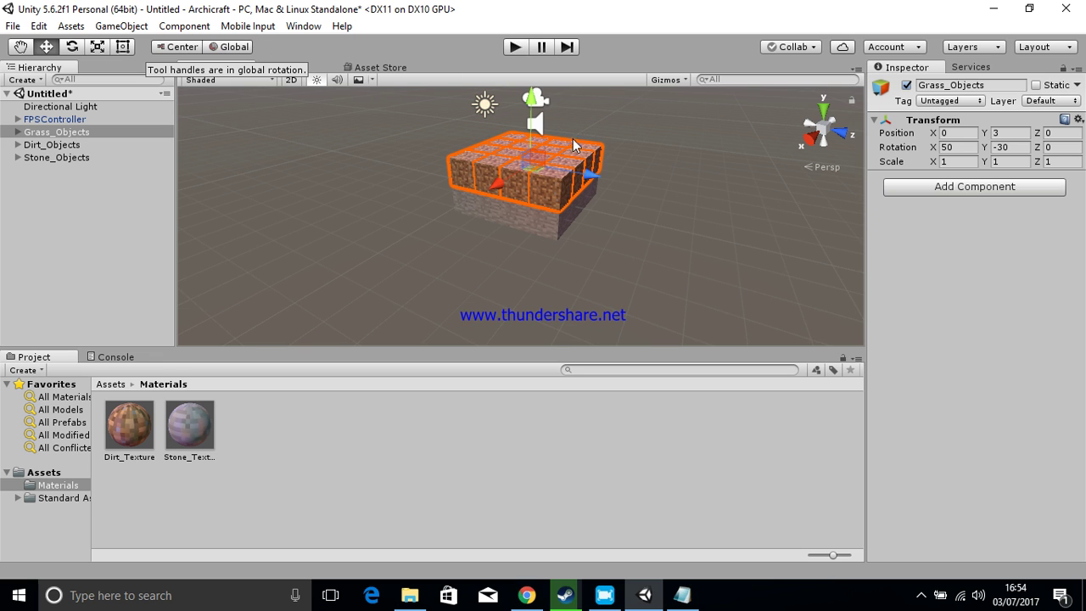
right_click_drag(611, 243, 630, 222)
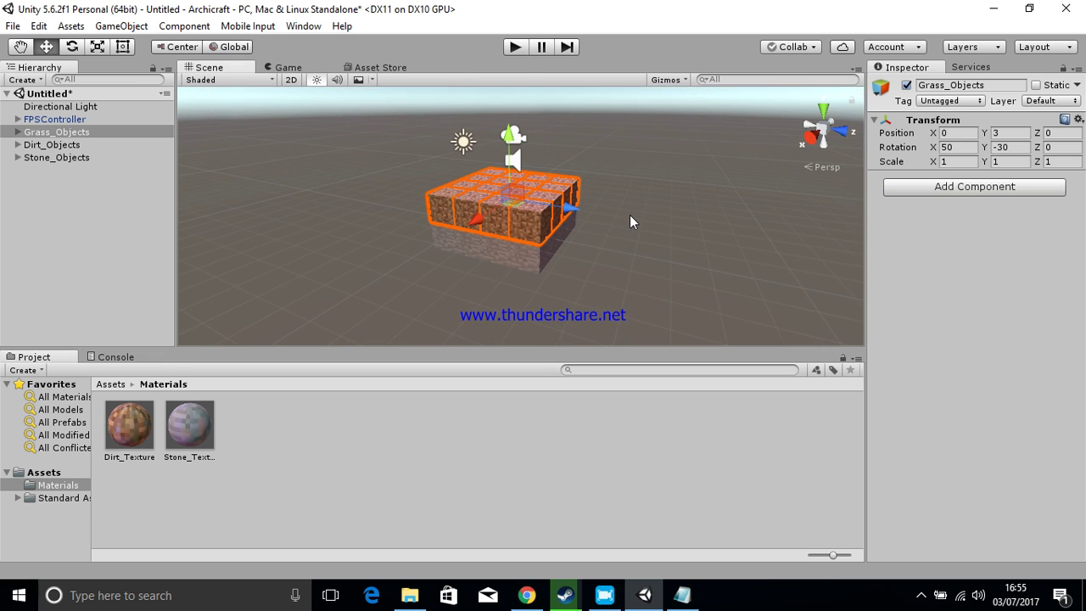
left_click_drag(508, 132, 510, 122, "ctrl")
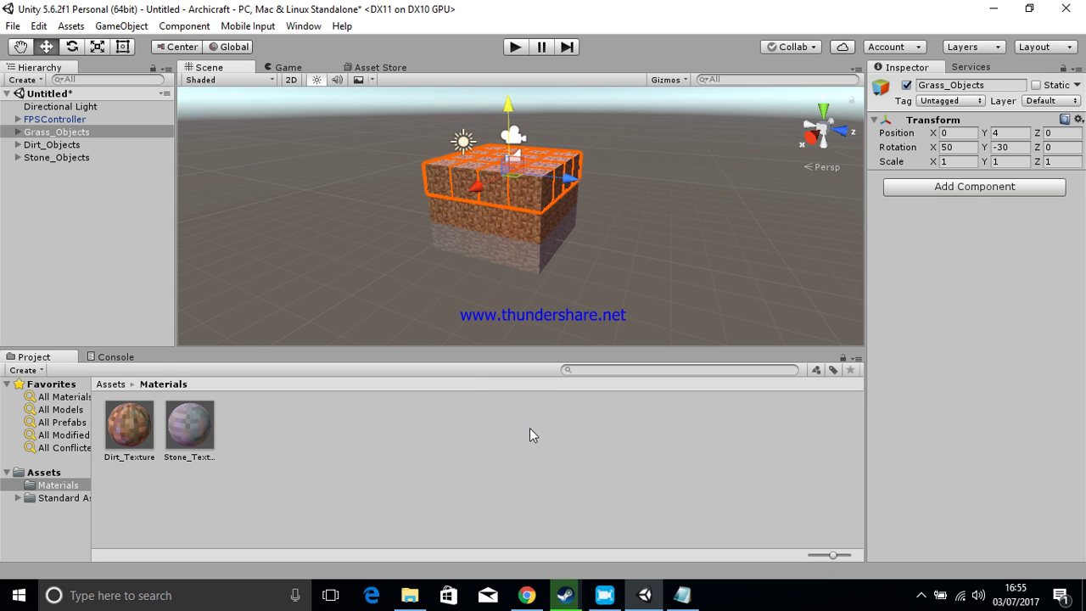
Step: Apply the Grass_Texture image from the Assets folder to all sixteen Grass blocks, and collapse their group
left_click(45, 472)
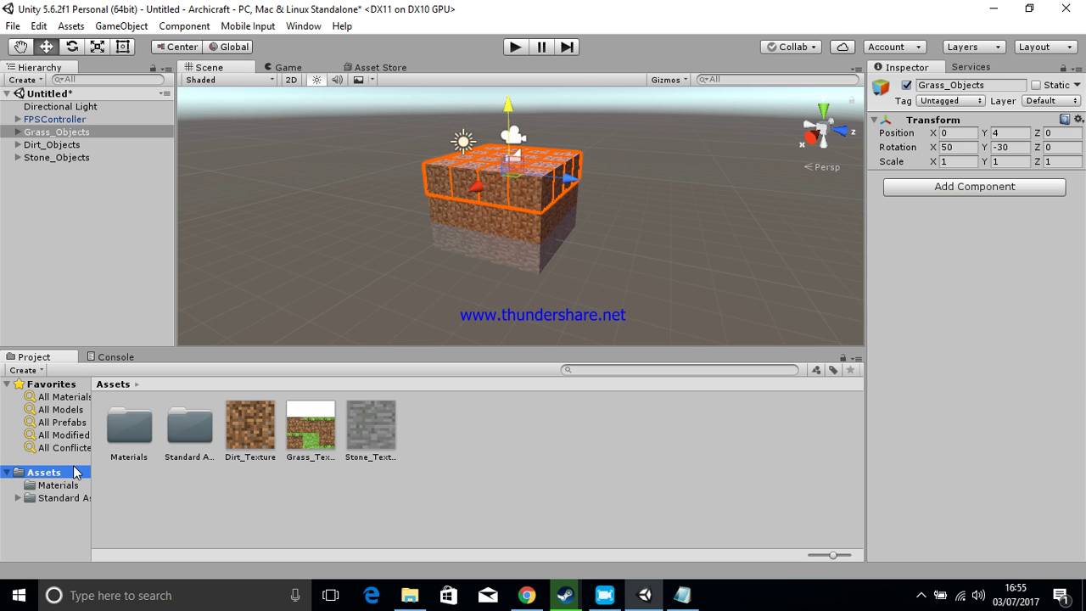
left_click(663, 236)
scroll(668, 284, "up", 3)
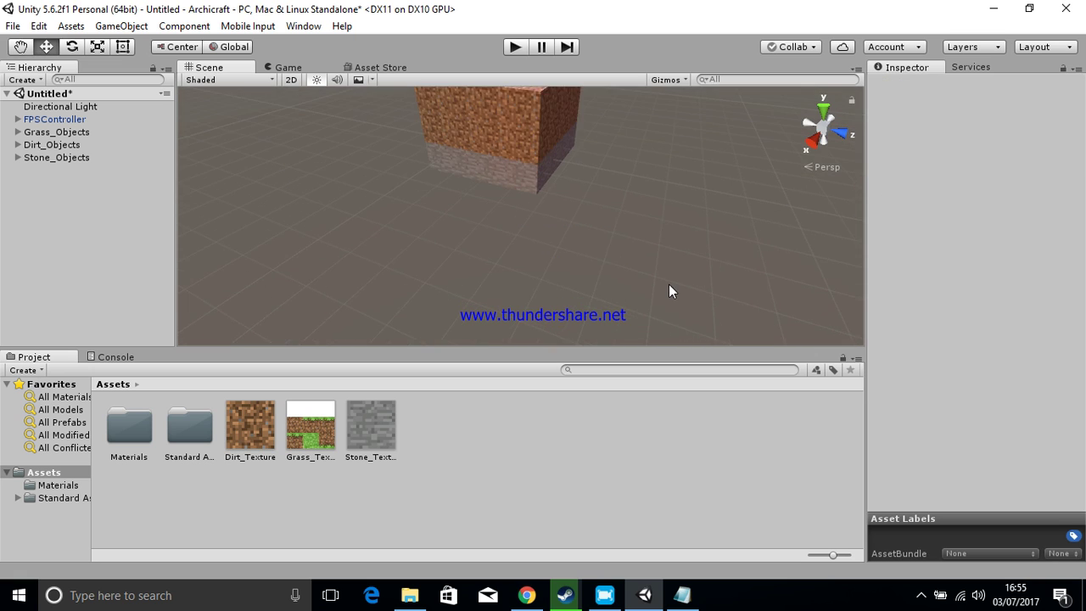
scroll(669, 284, "up", 3)
scroll(574, 297, "down", 2)
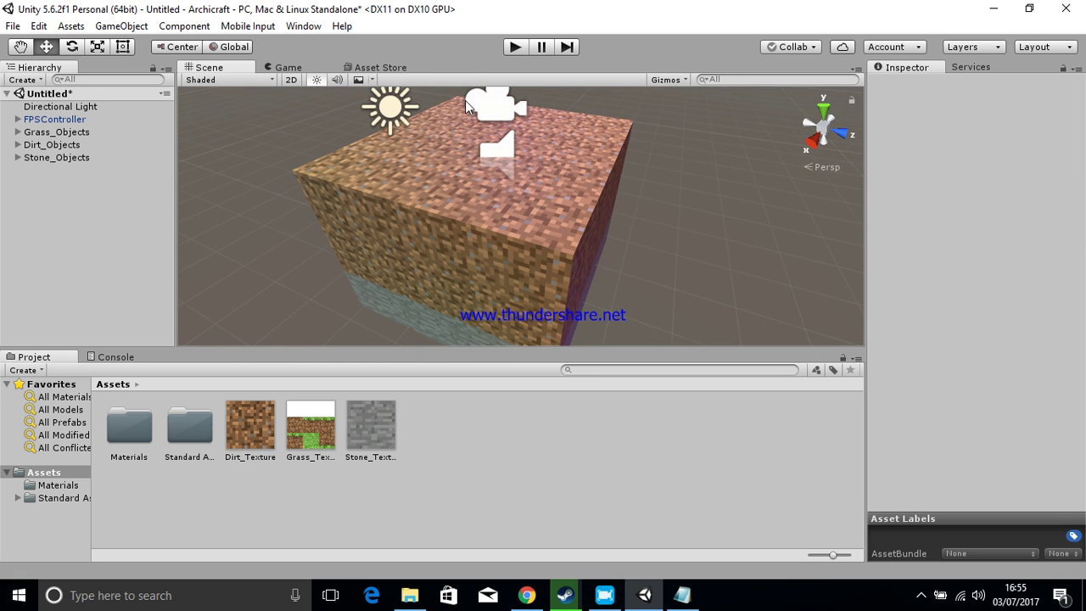
left_click(459, 110)
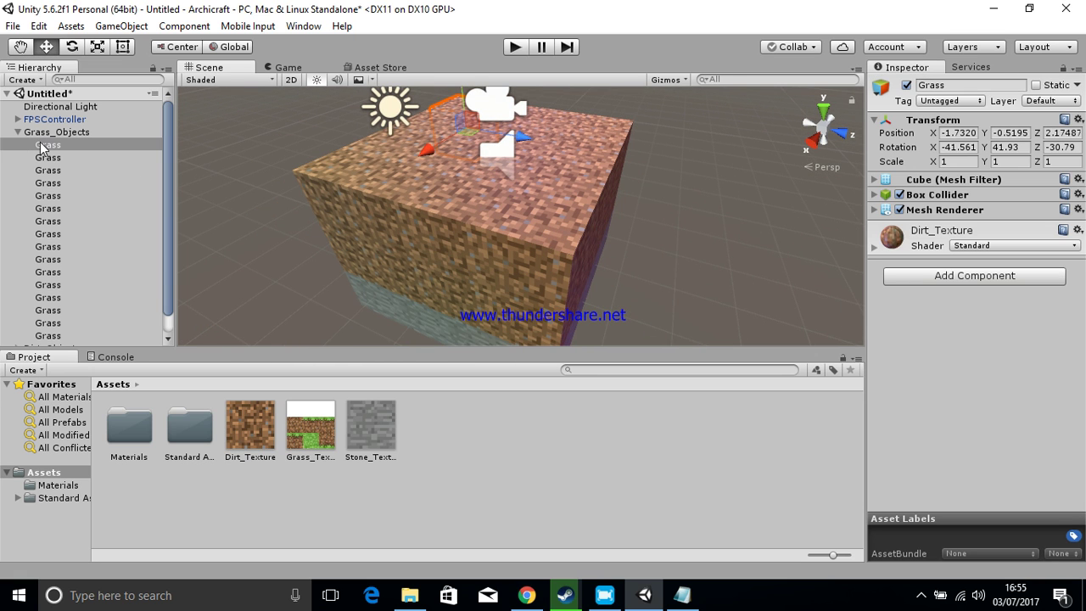
scroll(78, 166, "down", 1)
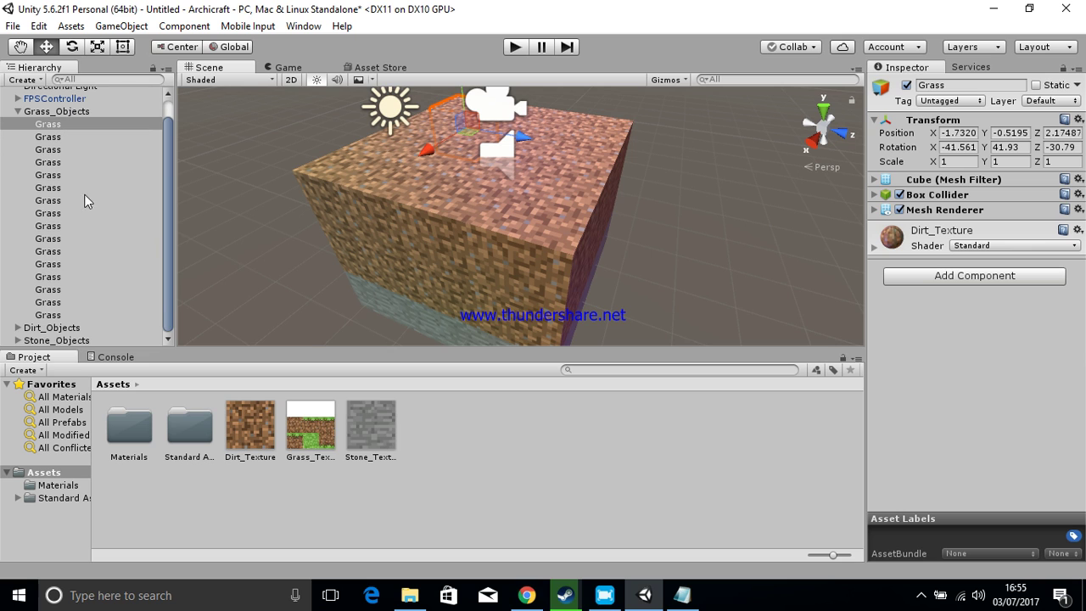
left_click(52, 316, "shift")
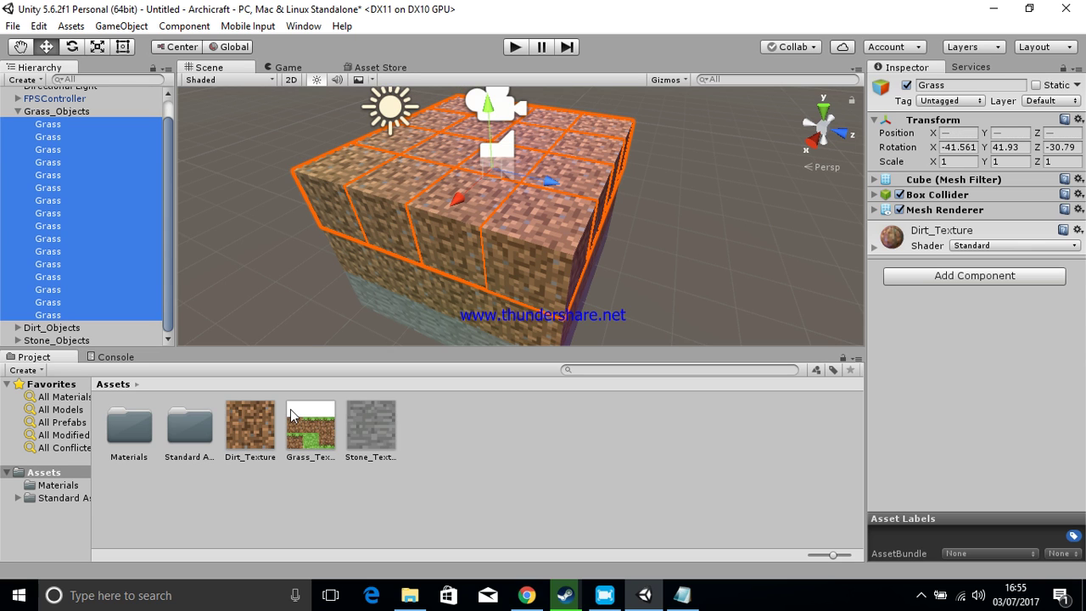
left_click_drag(310, 424, 964, 348)
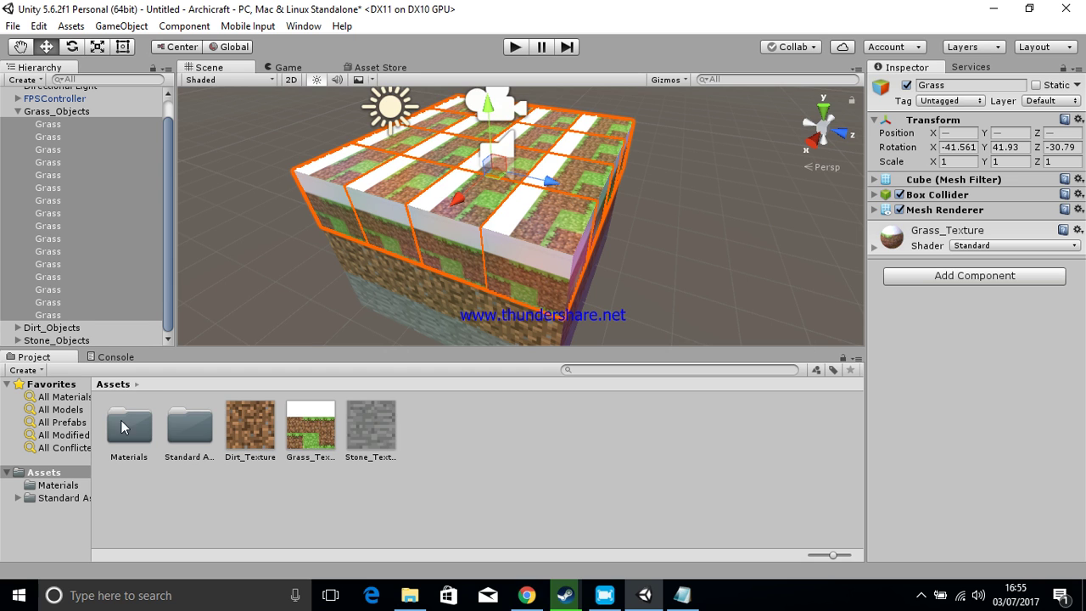
left_click(206, 465)
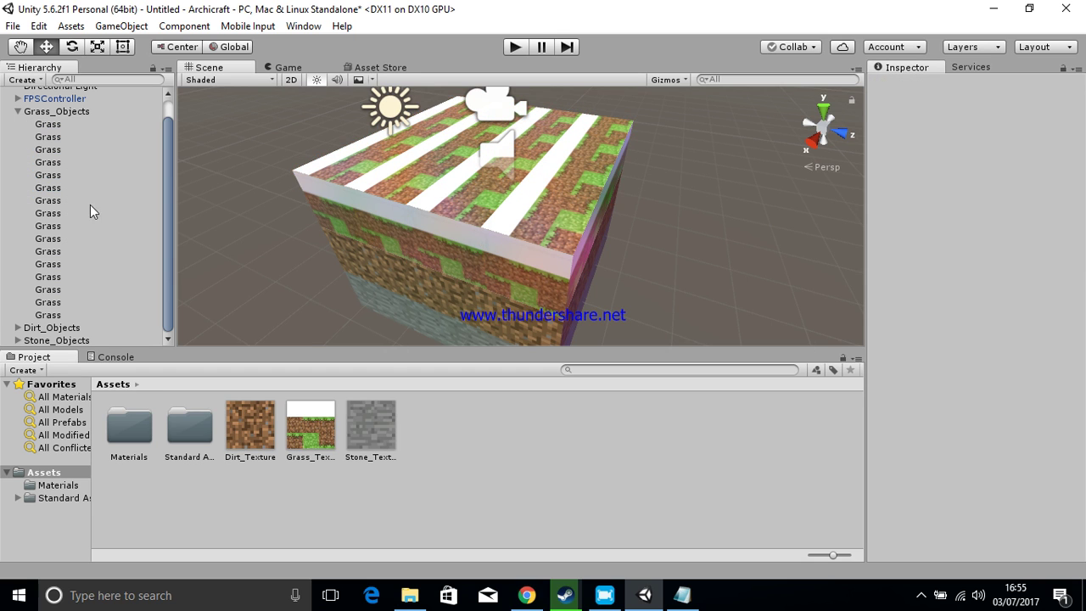
left_click(18, 111)
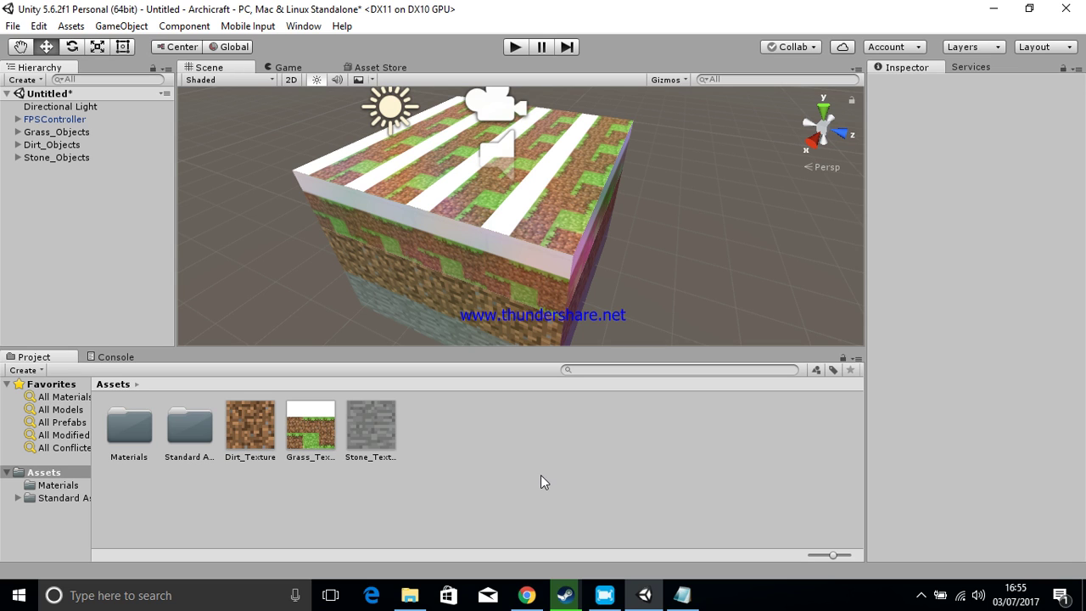
Step: Set the smoothness of the Grass_Texture material in the Materials folder to 0
double_click(121, 424)
left_click(190, 424)
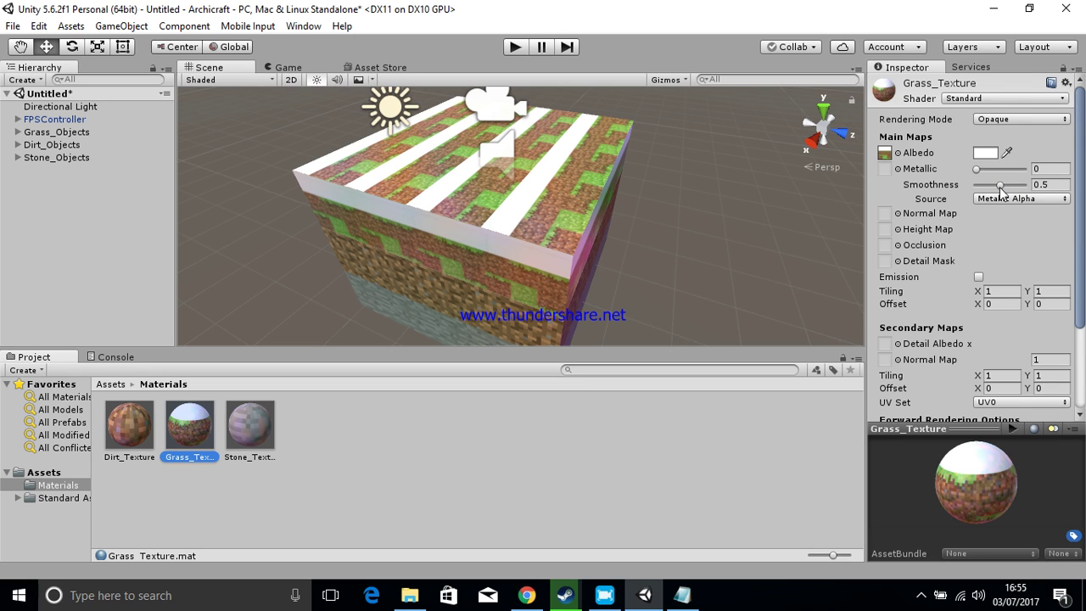
left_click_drag(1002, 191, 958, 182)
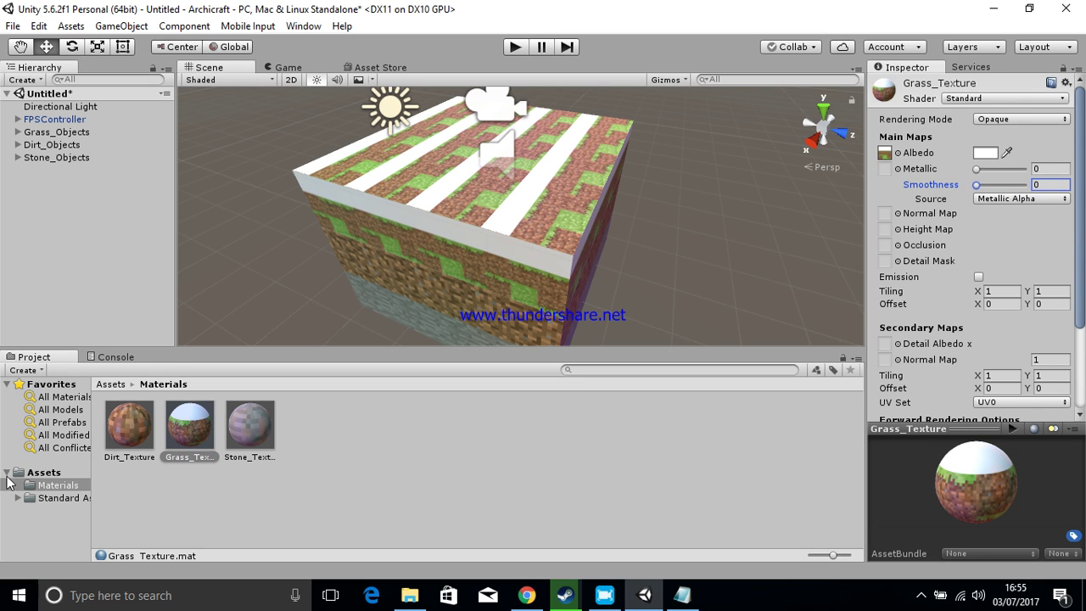
Step: Collapse the Assets folder tree and create a folder named scripts directly in Assets
left_click(8, 473)
left_click(31, 472)
left_click(404, 493)
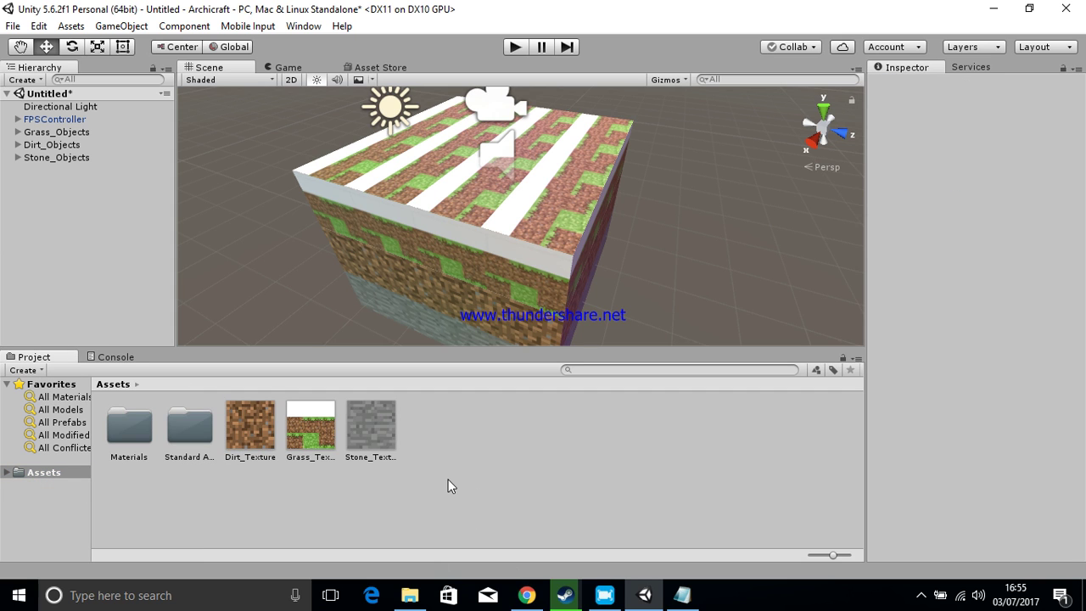
right_click(452, 438)
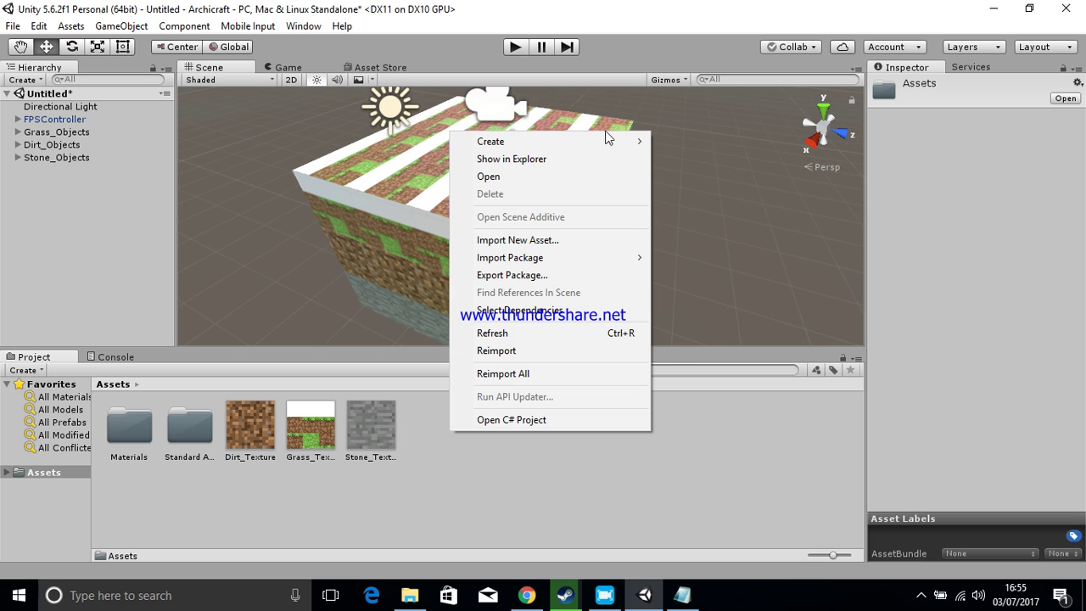
mouse_move(614, 139)
left_click(683, 141)
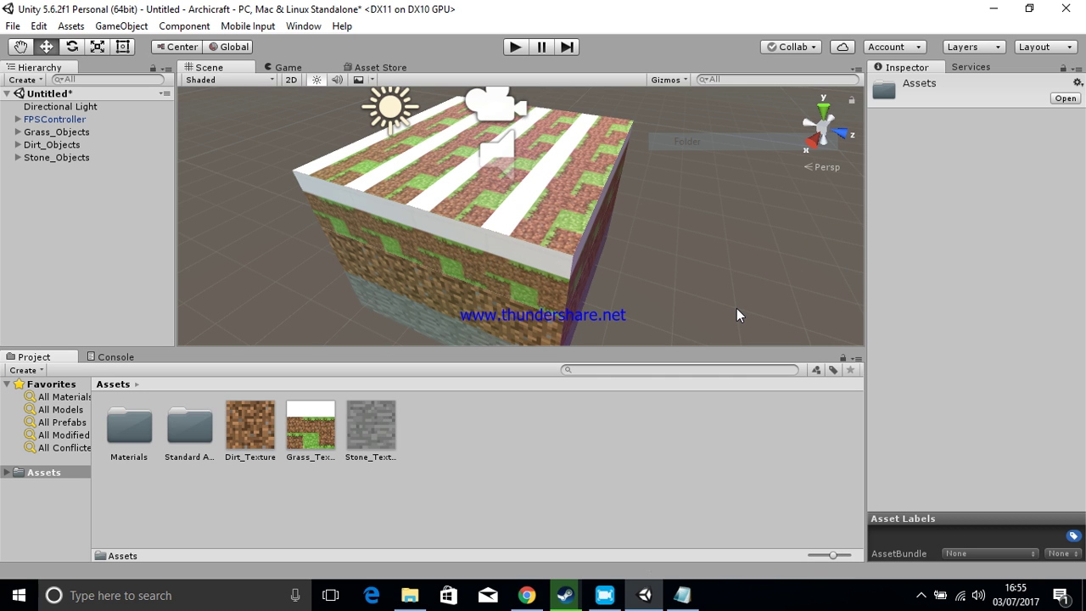
type("sc")
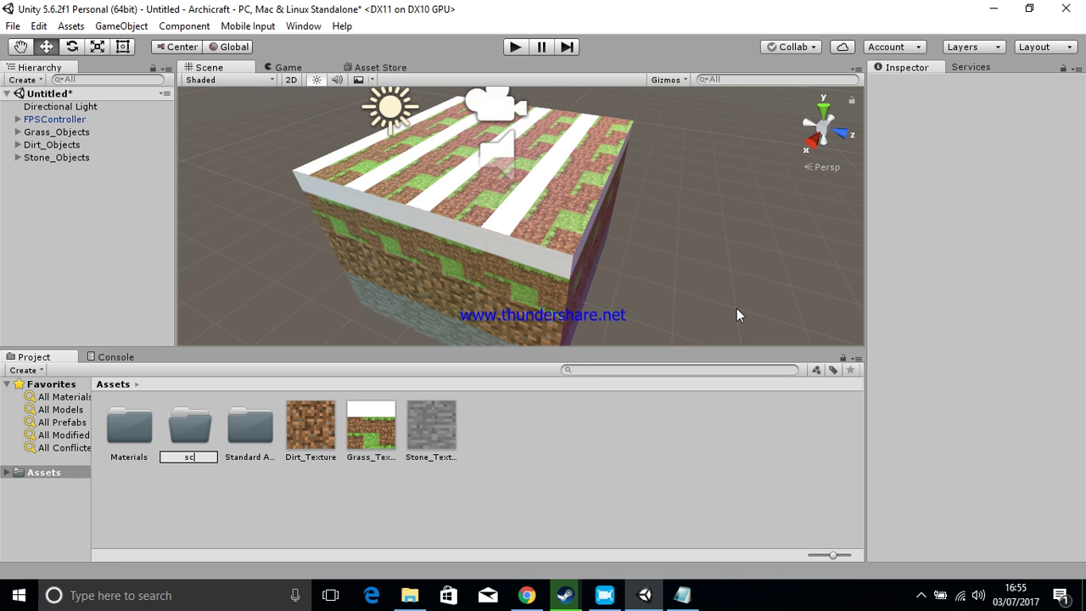
type("ripts")
key("Return")
Step: Create a new folder named Images directly in Assets
right_click(617, 454)
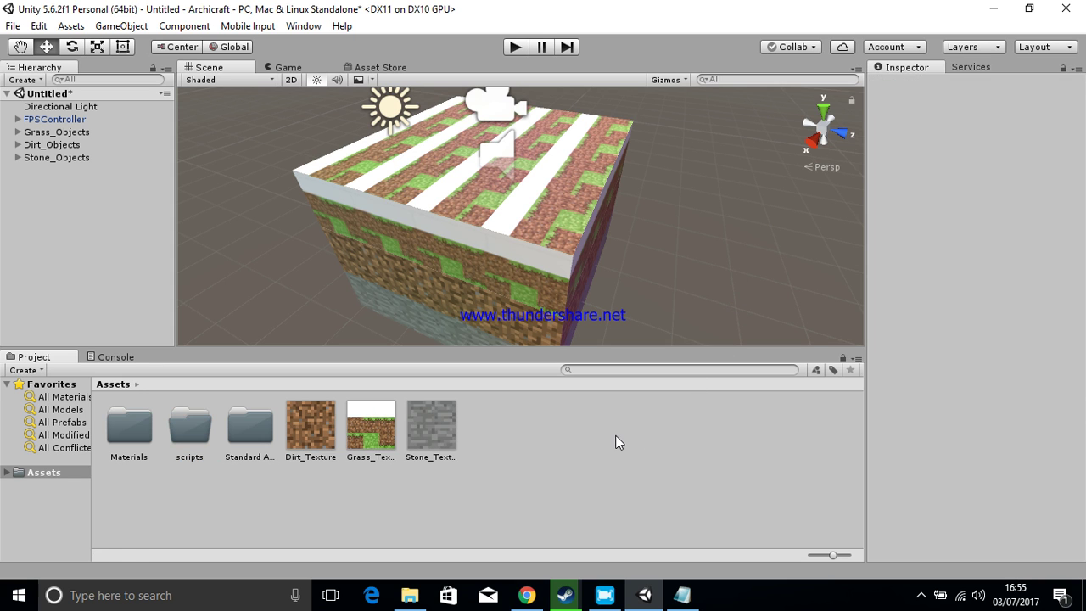
mouse_move(759, 145)
left_click(853, 145)
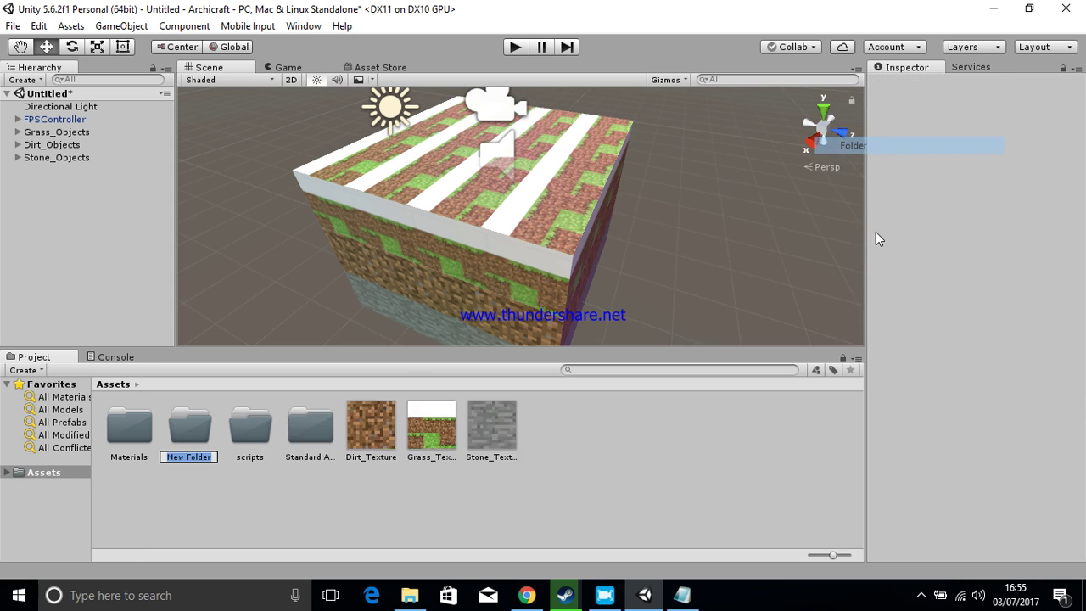
type("Ima")
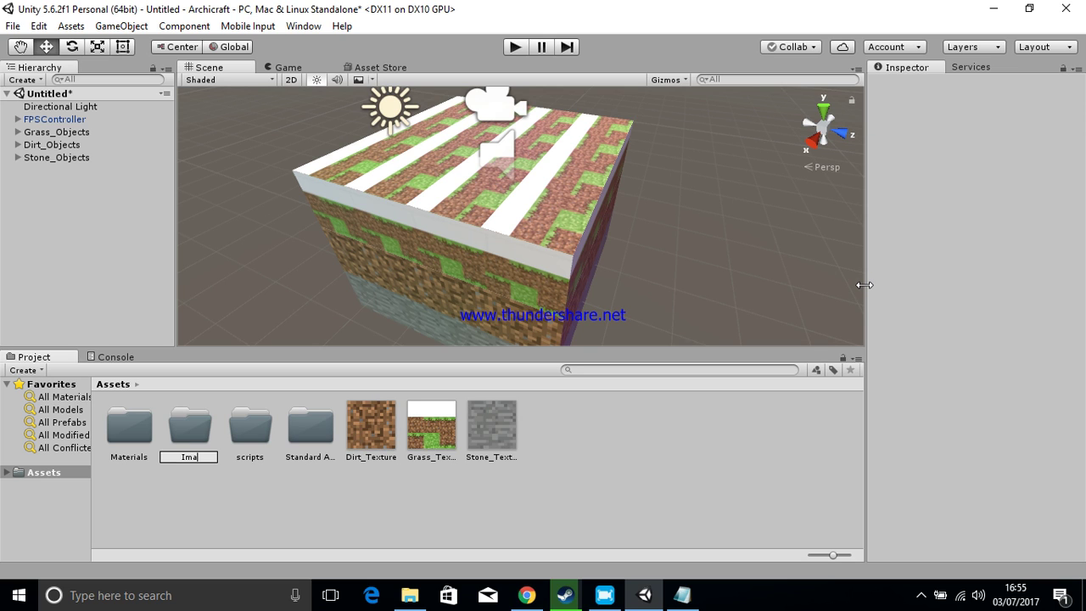
type("ges")
key("Return")
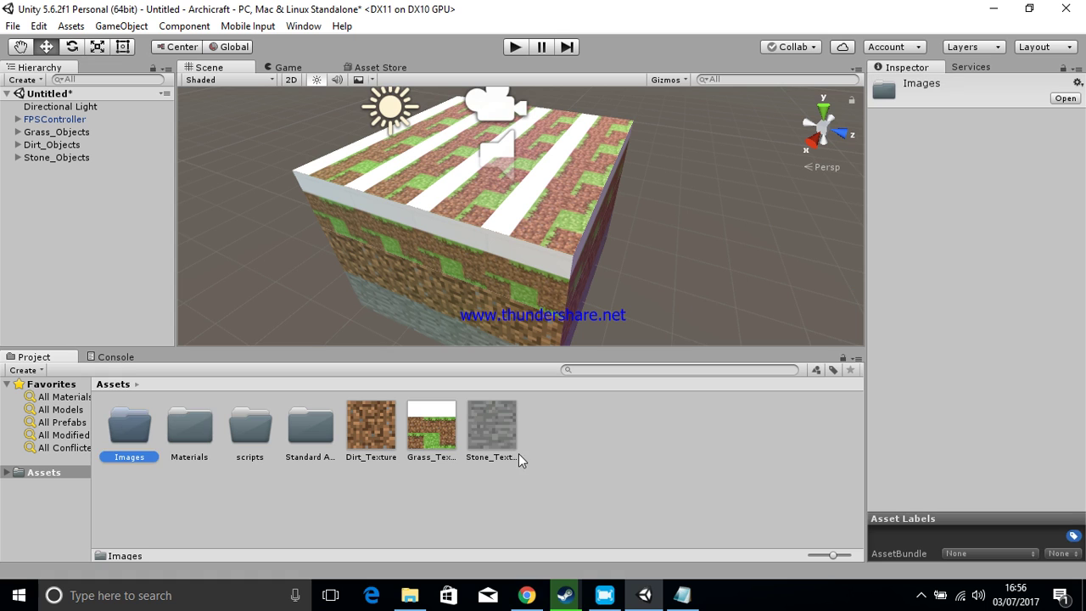
Step: Move the Dirt_Texture, Grass_Texture and Stone_Texture images into the Images folder
left_click(483, 424)
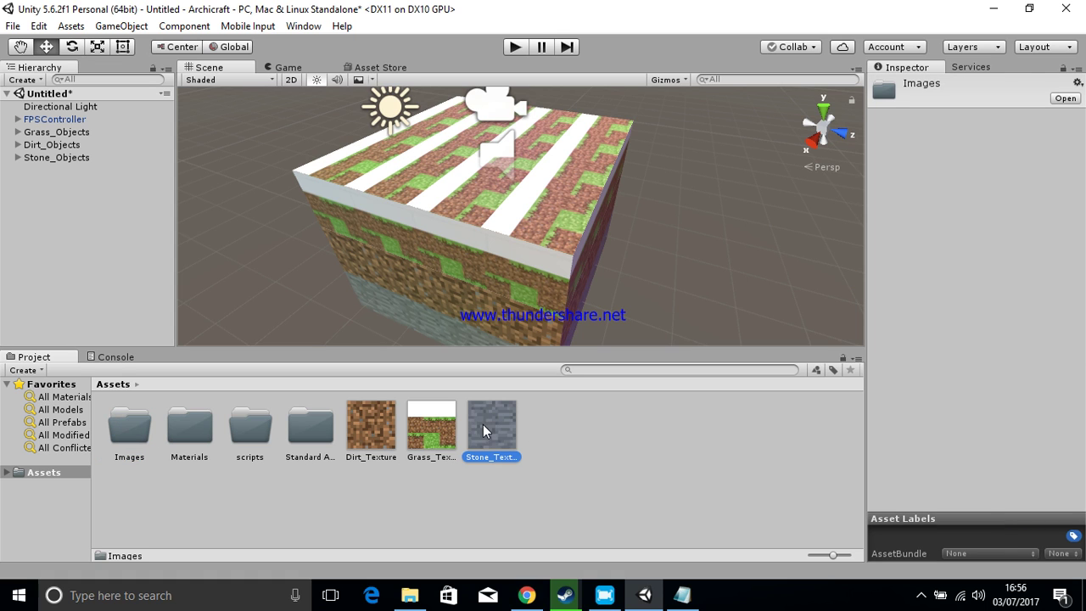
left_click(376, 424, "shift")
left_click_drag(376, 424, 134, 431)
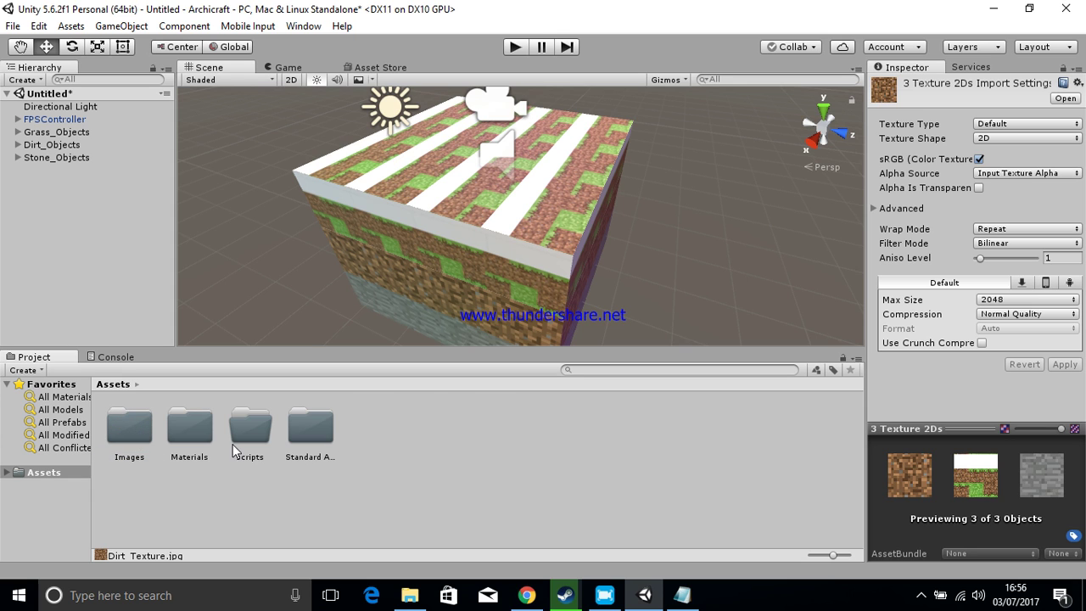
Step: Create a JavaScript file named Grass_Texture inside the scripts folder and deselect it
double_click(251, 428)
right_click(193, 441)
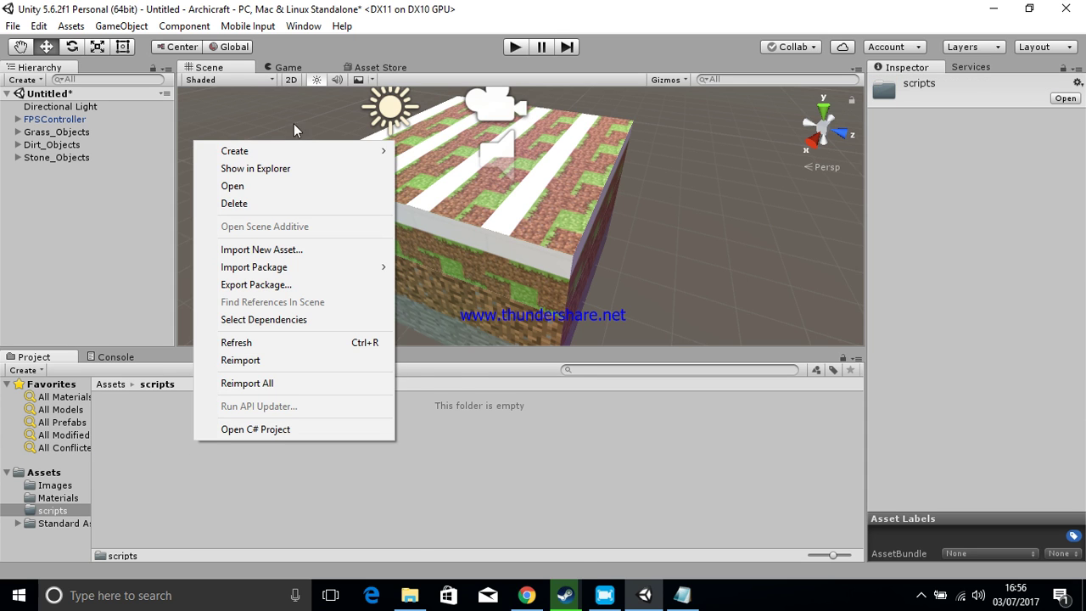
mouse_move(336, 153)
left_click(461, 192)
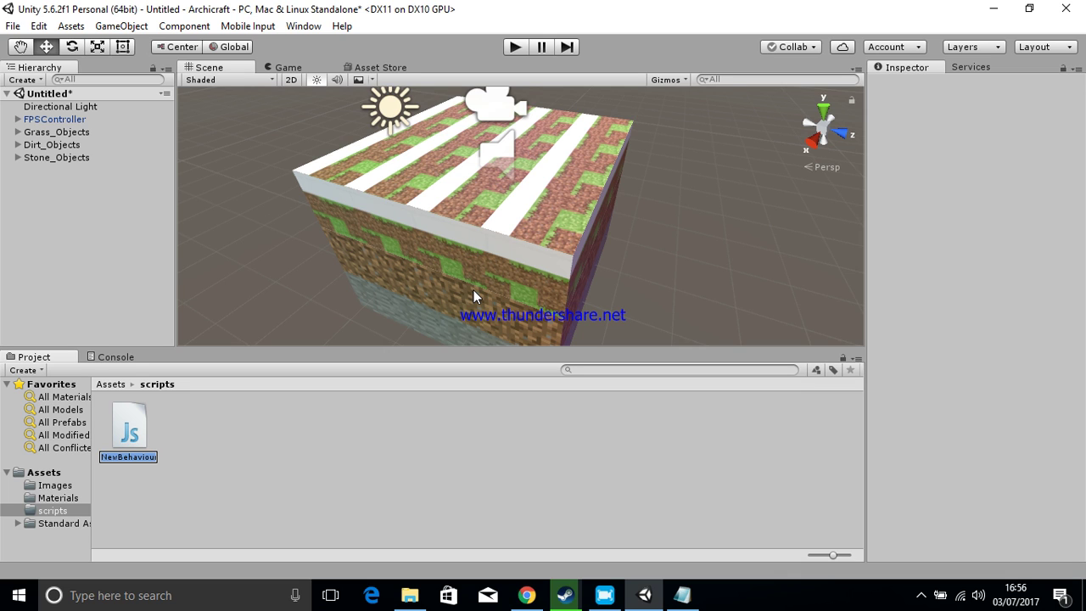
type("Grass_Texture")
key("Return")
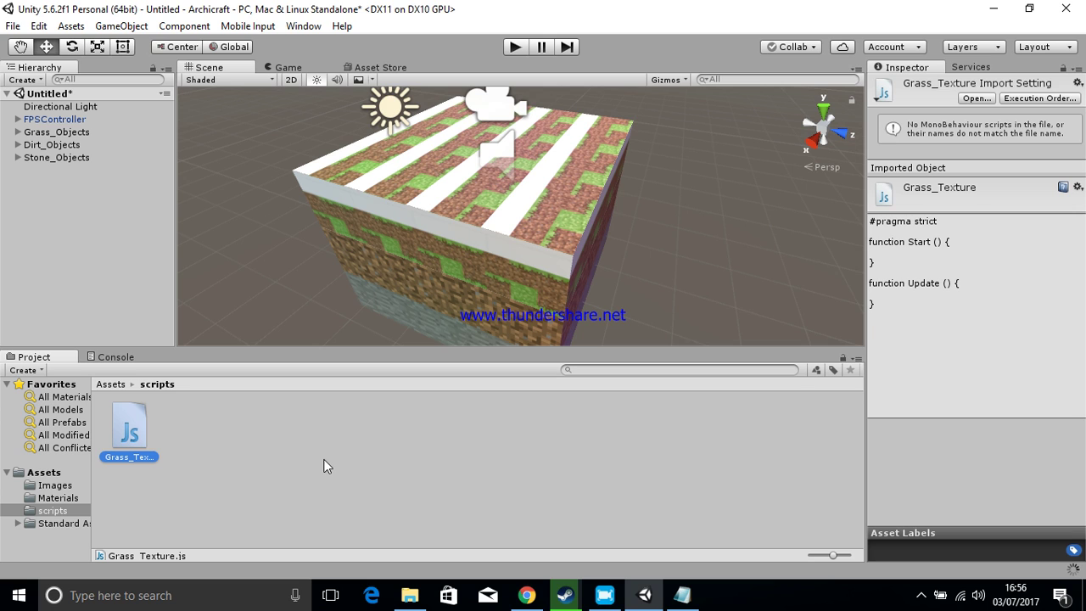
left_click(416, 439)
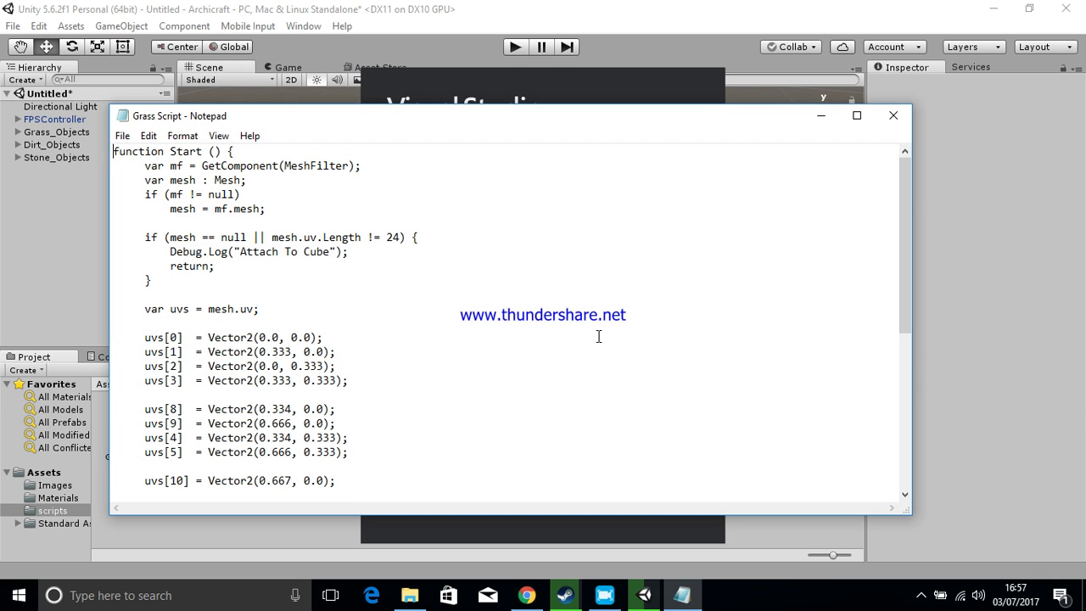
Step: Copy the entire code of the Grass Script document in Notepad and minimise its window
scroll(439, 331, "down", 7)
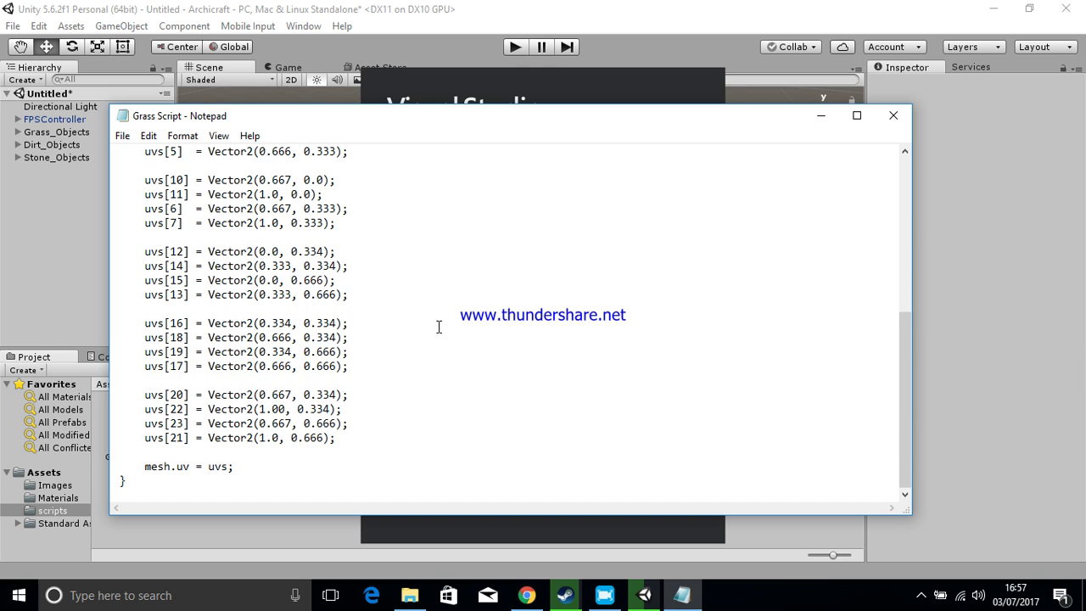
left_click_drag(167, 488, 53, 107)
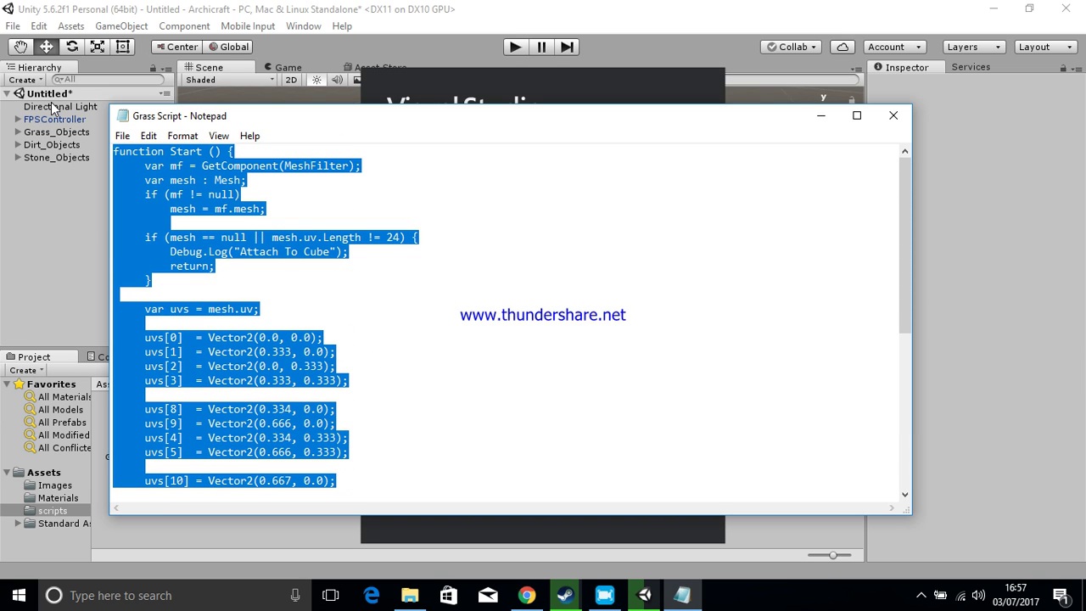
left_click(820, 116)
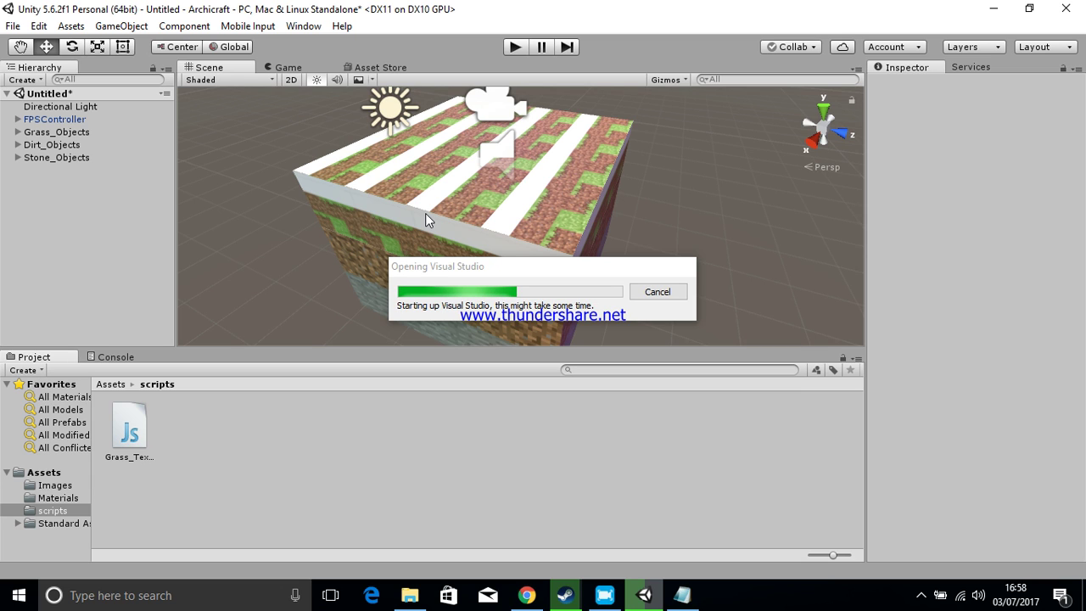
Step: Replace all the default code in Grass_Texture.js with the copied script and save it with Windows line endings
left_click(604, 594)
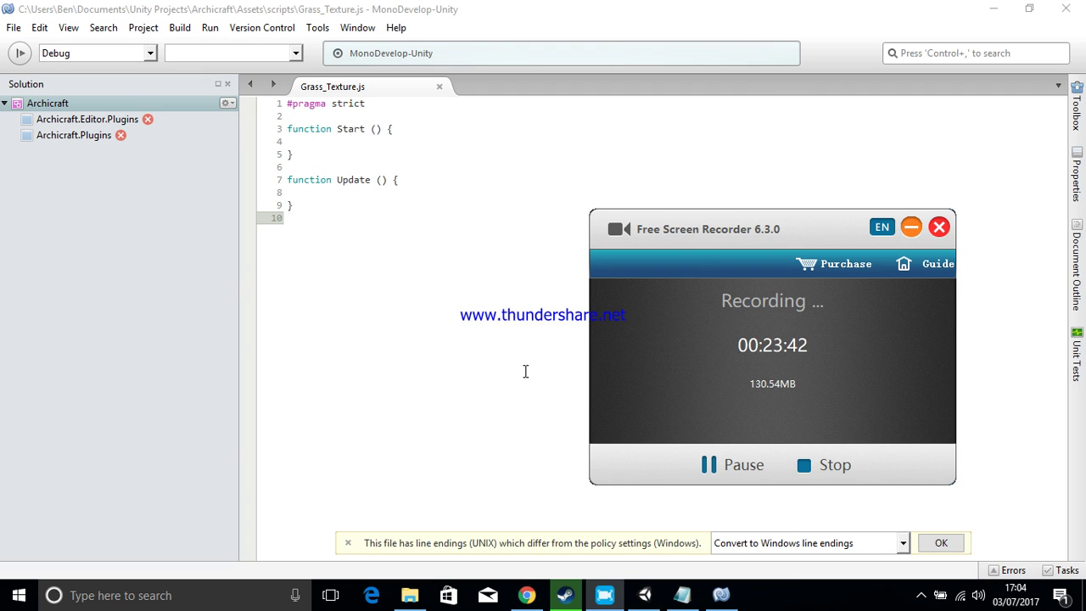
left_click(525, 370)
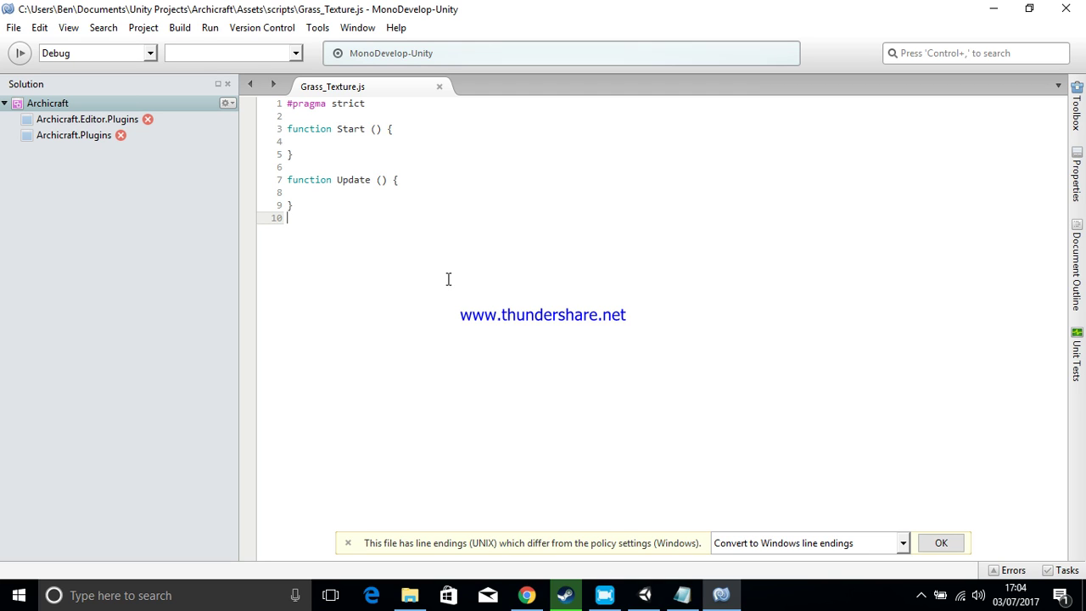
left_click_drag(423, 275, 214, 108)
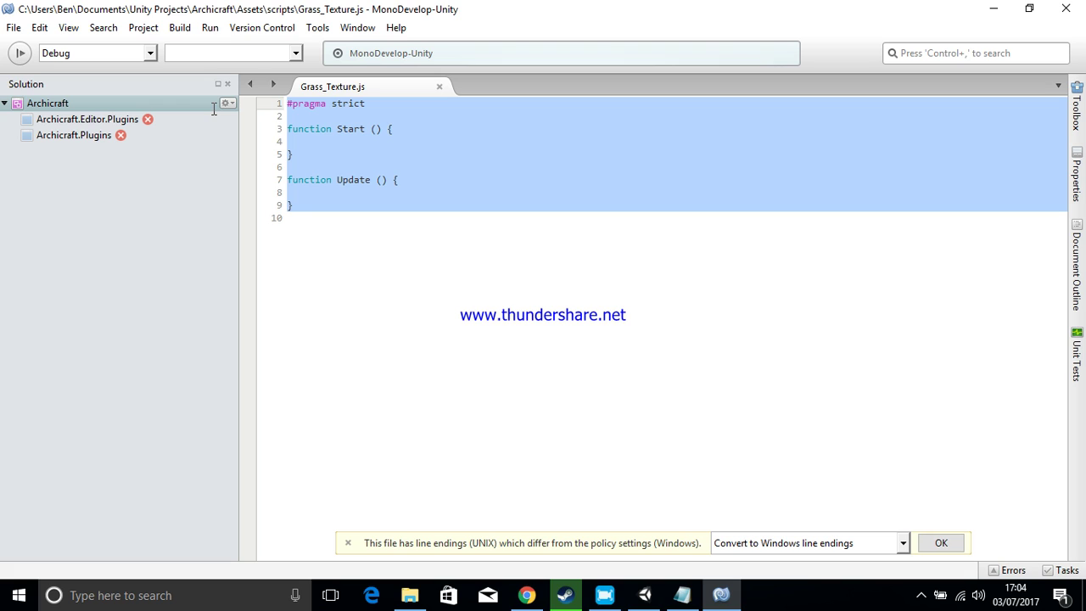
key("BackSpace")
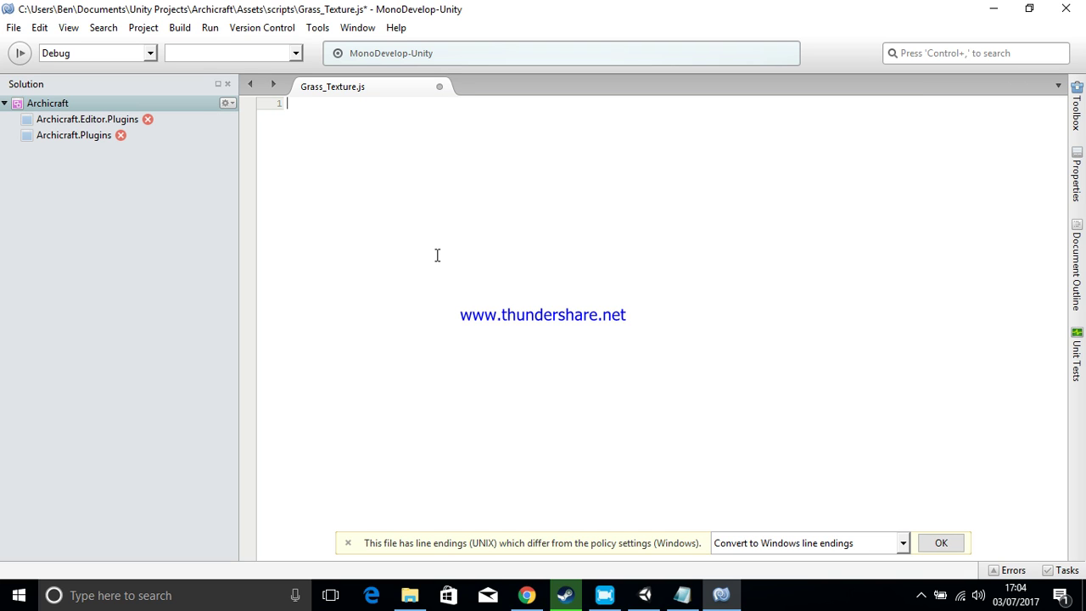
key("ctrl+v")
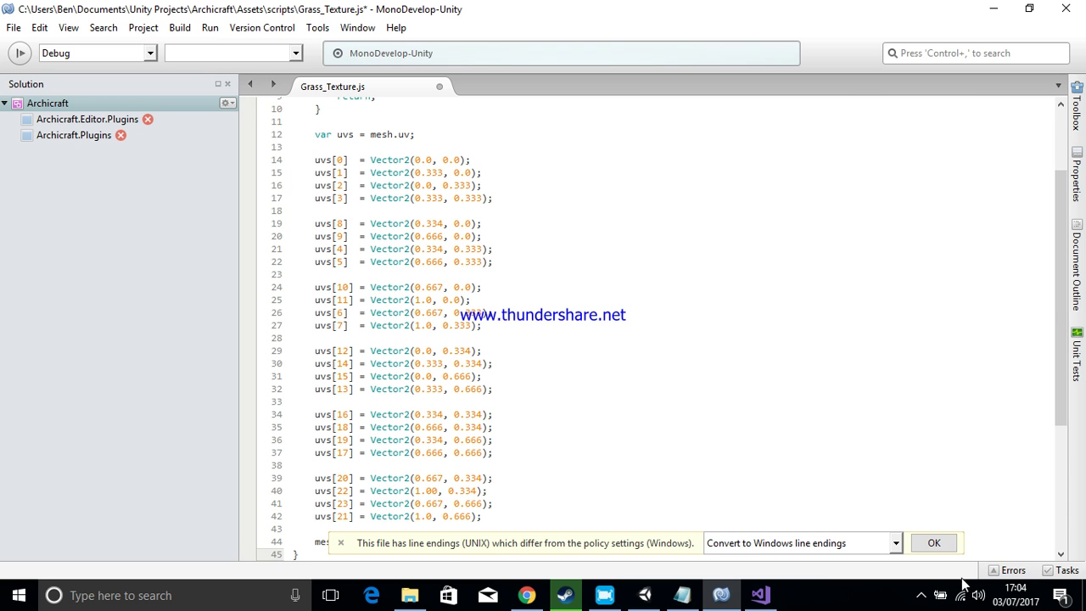
left_click(935, 548)
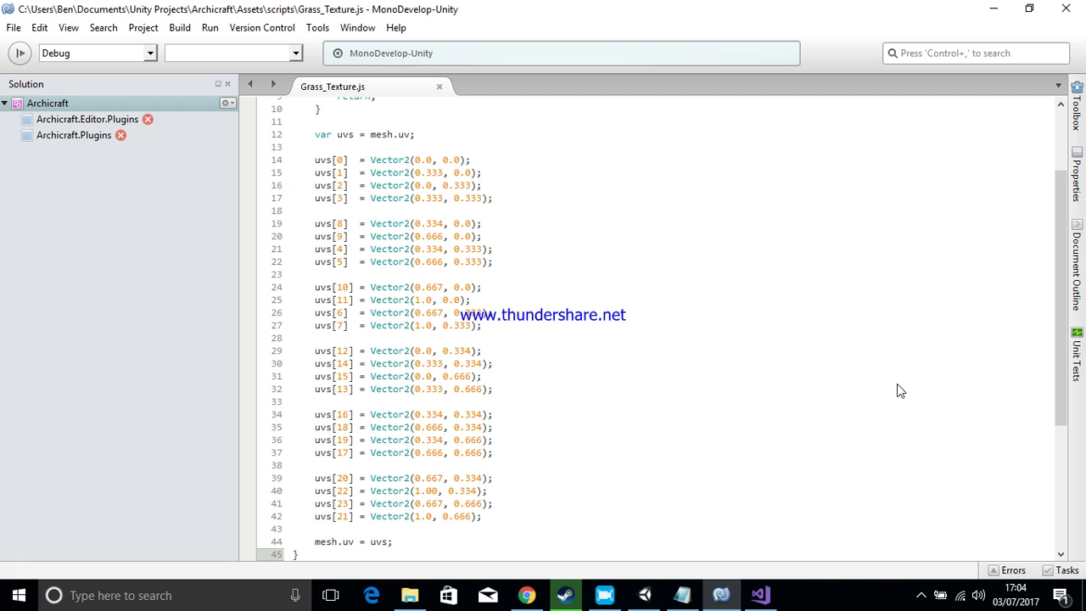
Step: Check the loading state of Visual Studio and review the pasted UV mapping code in Grass_Texture.js in MonoDevelop
left_click(761, 595)
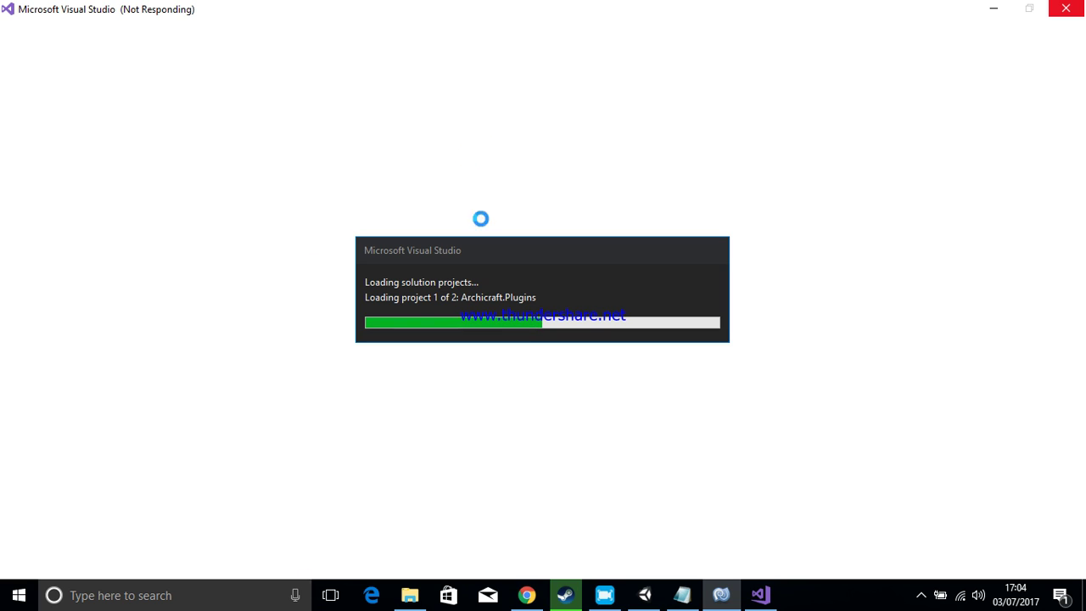
left_click(721, 595)
scroll(582, 471, "down", 5)
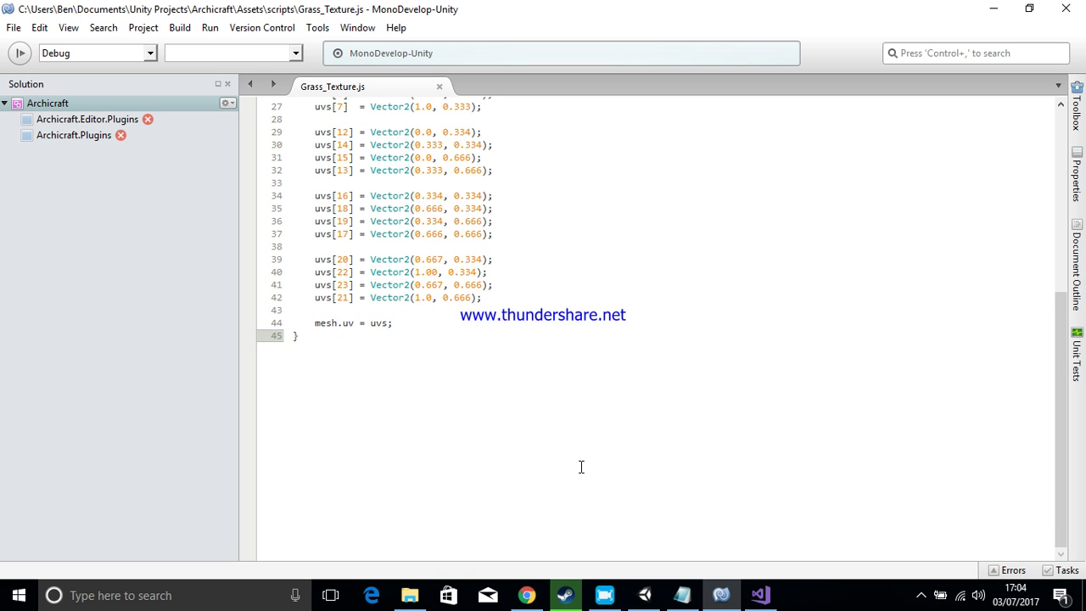
scroll(581, 465, "up", 9)
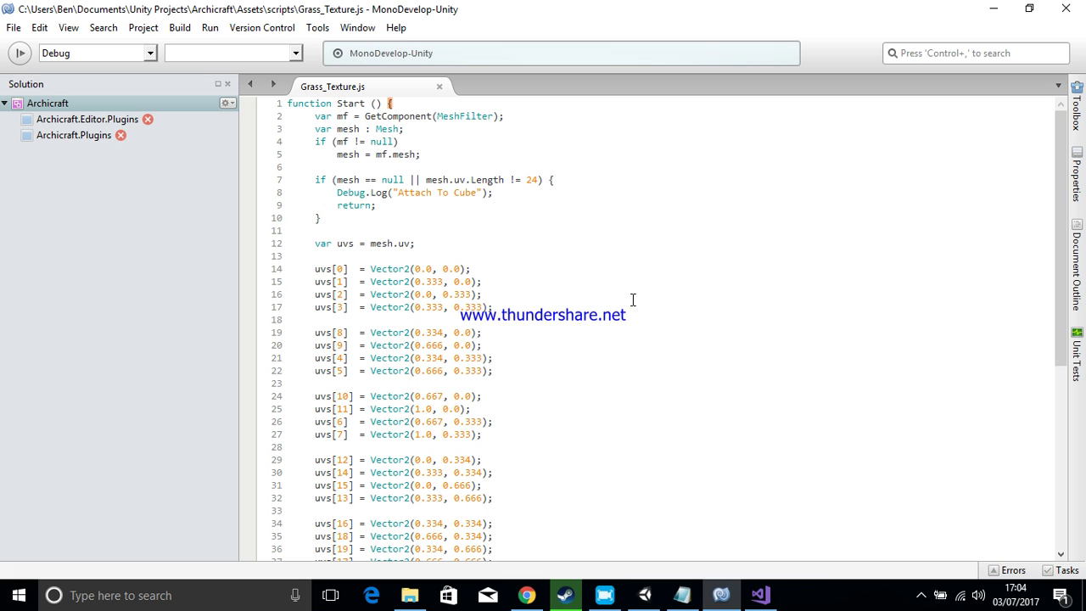
scroll(563, 274, "down", 5)
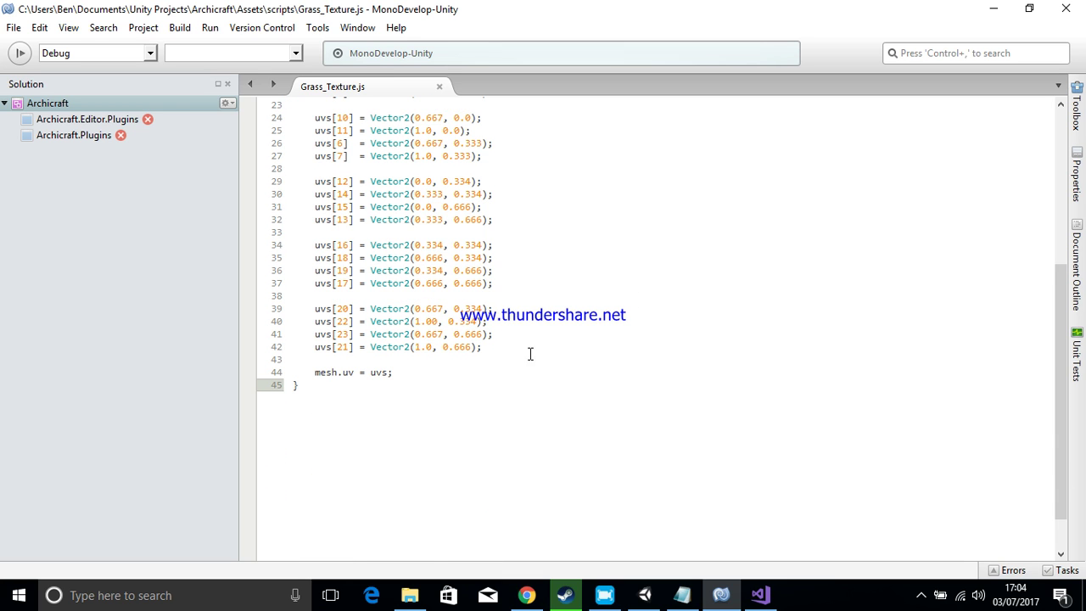
scroll(529, 354, "up", 8)
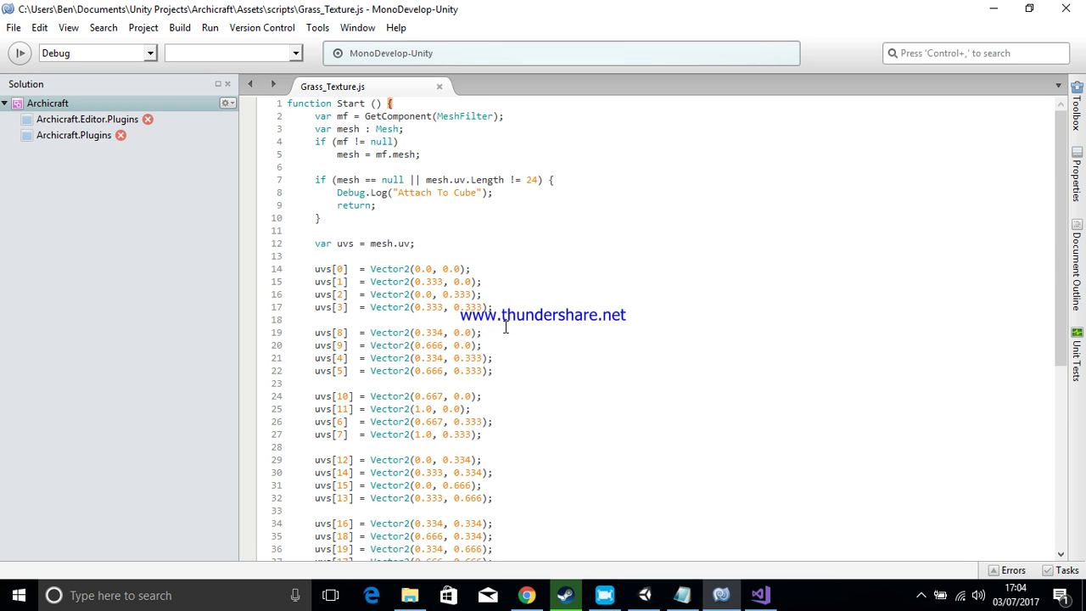
left_click(12, 29)
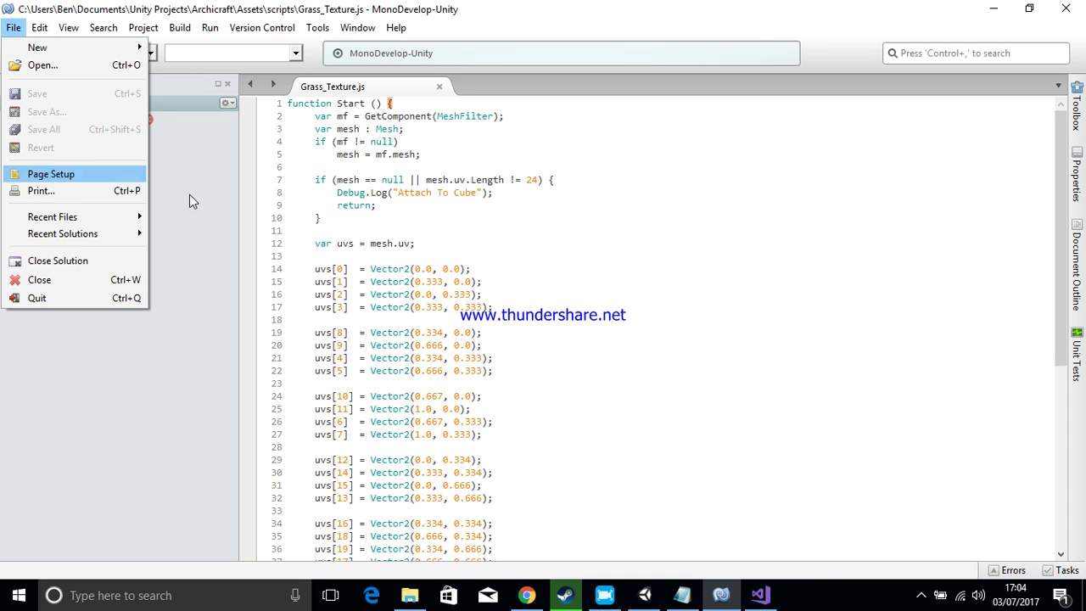
left_click(608, 265)
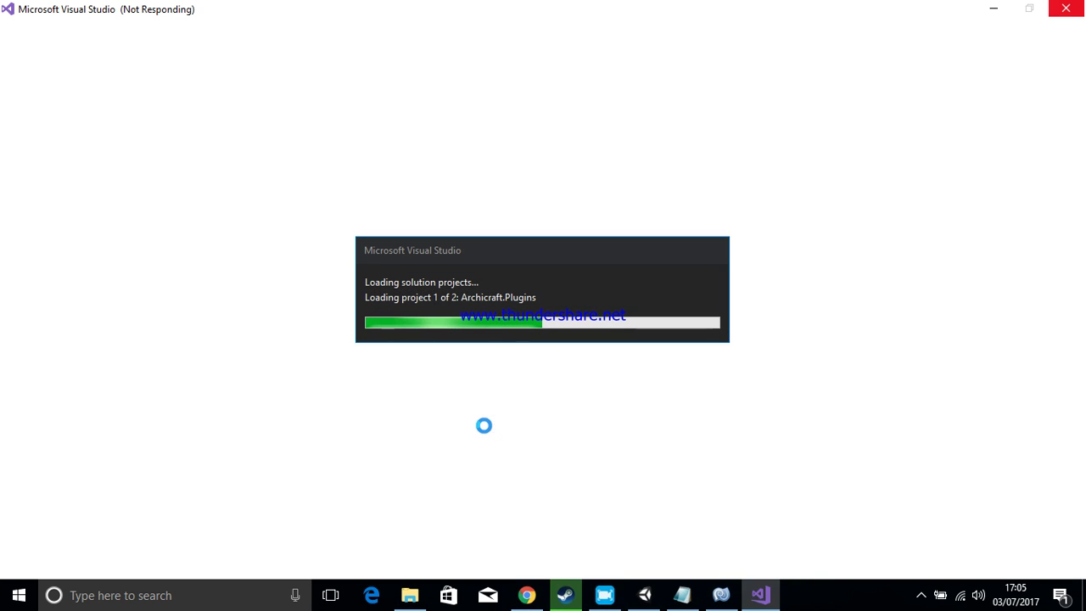
Step: Switch to Unity, inspect the Grass_Texture script, and run the scene briefly in play mode to check the grass blocks
left_click(644, 595)
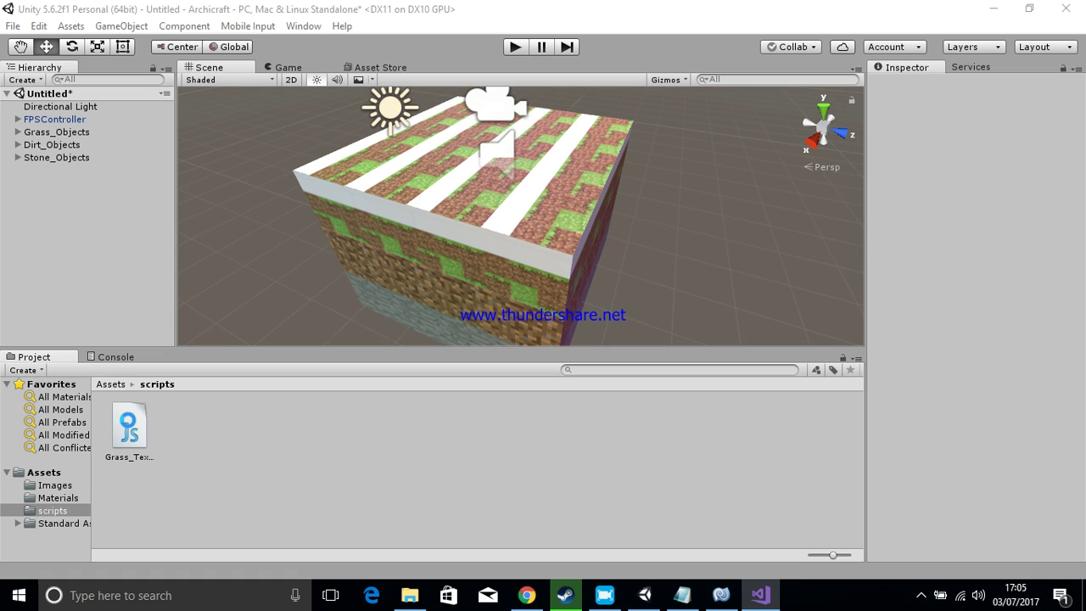
left_click(129, 430)
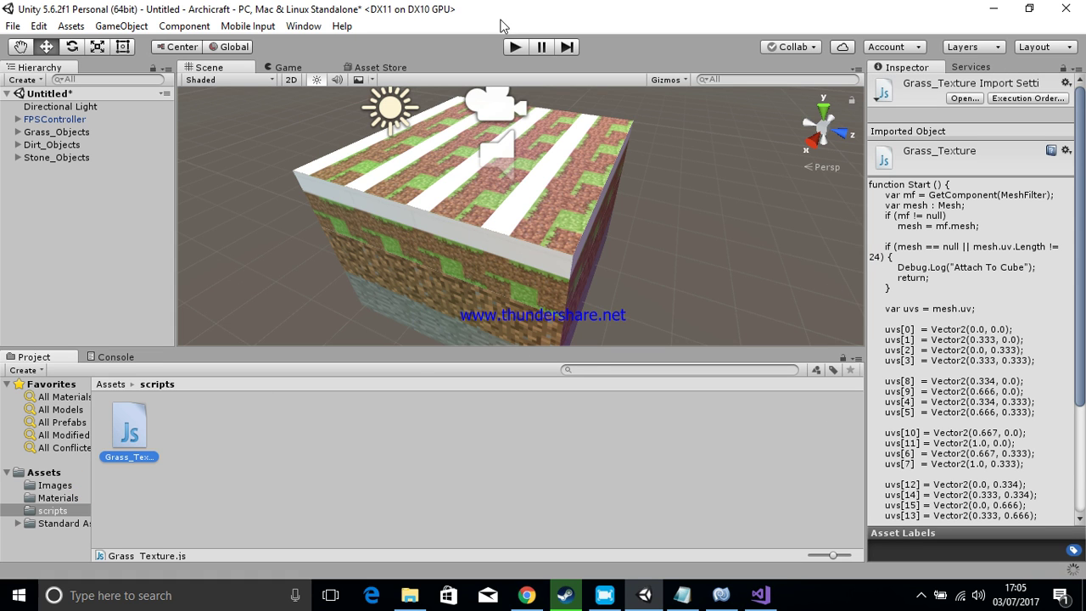
left_click(512, 47)
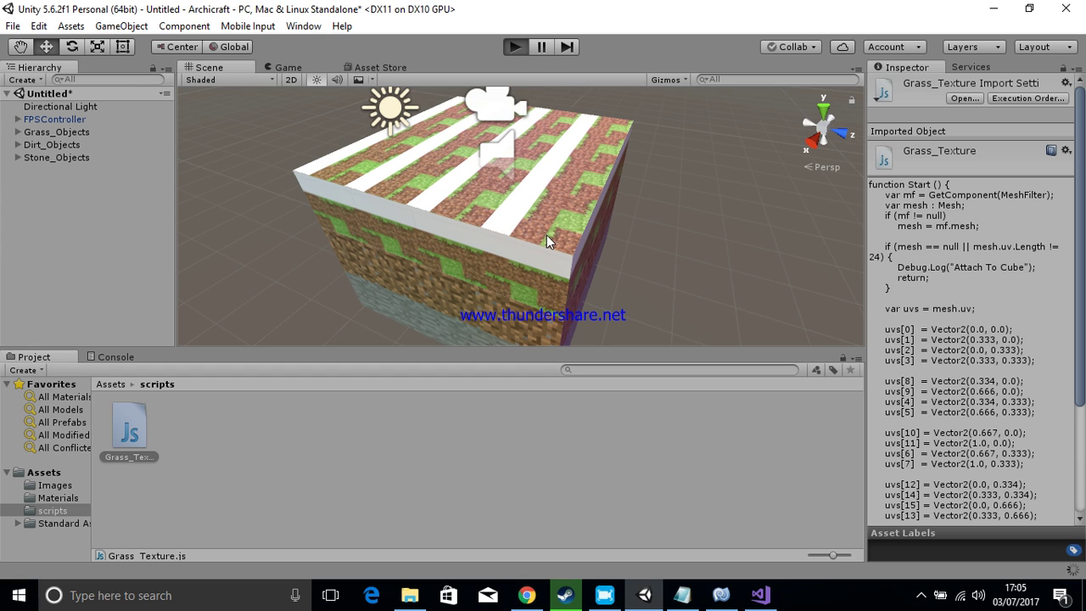
left_click(515, 47)
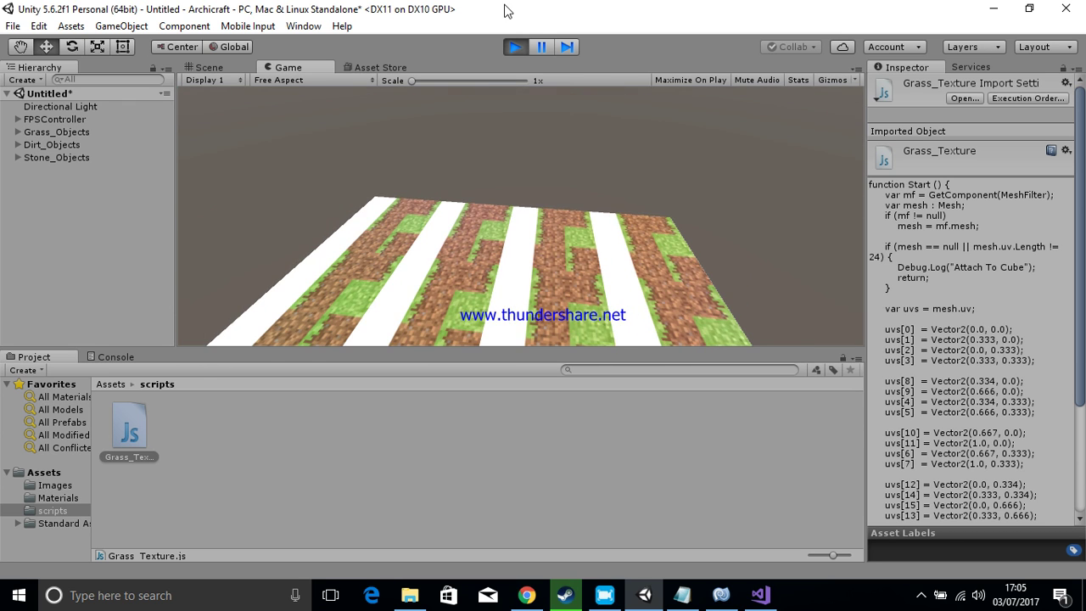
left_click(515, 47)
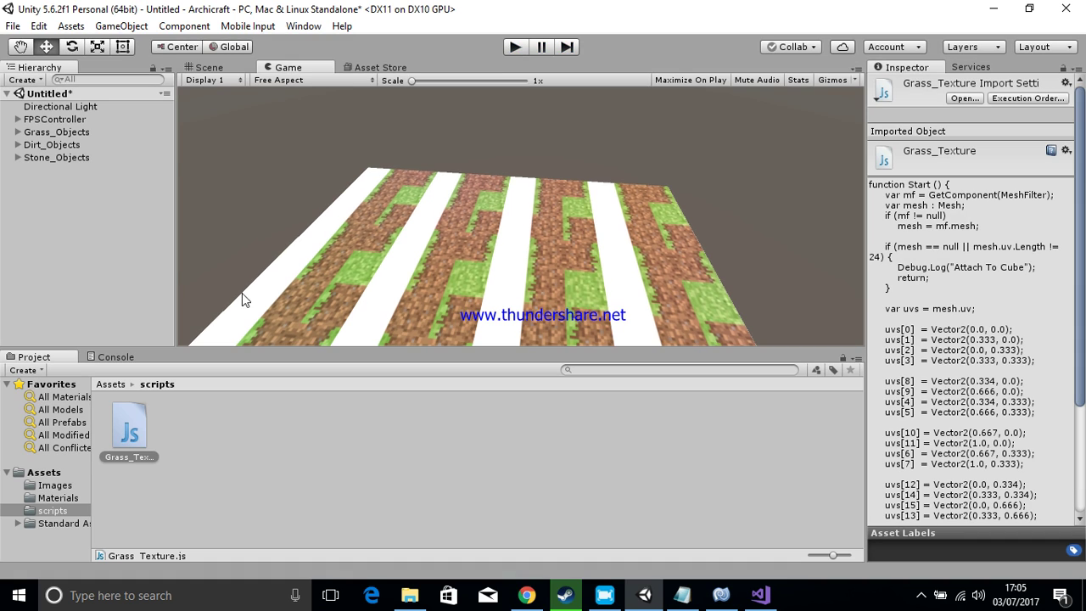
Step: Attach the Grass_Texture script to all sixteen Grass blocks in the Grass_Objects group
left_click(17, 133)
left_click(58, 148)
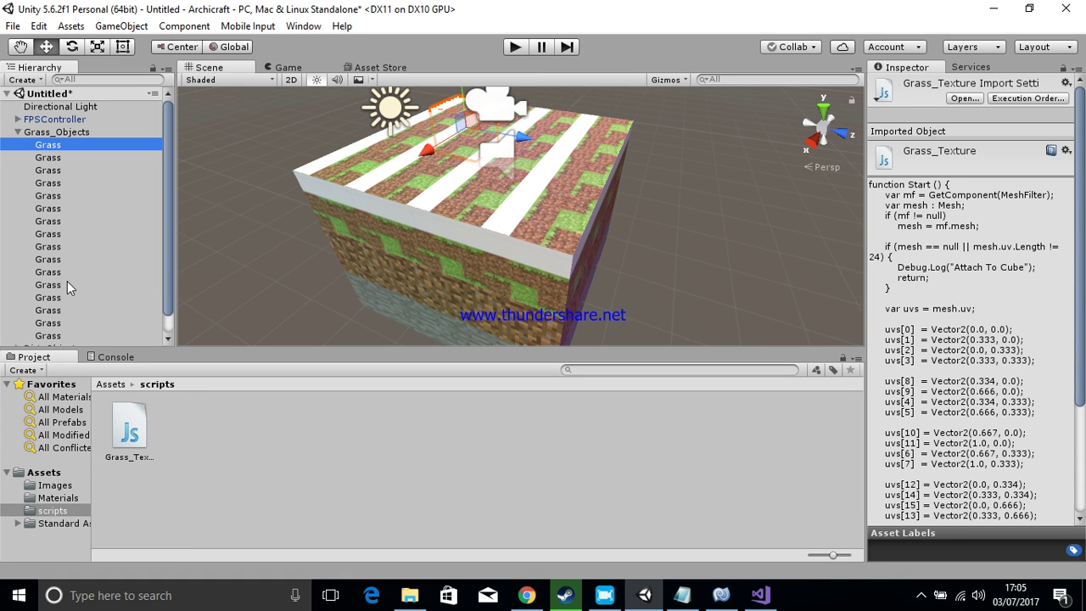
scroll(64, 290, "down", 1)
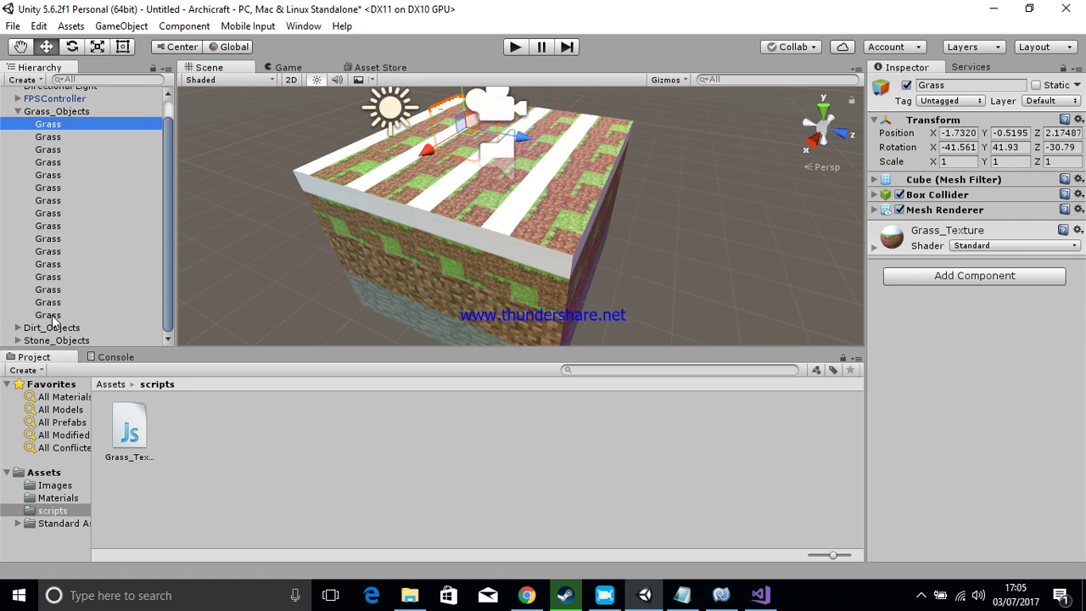
left_click(53, 316, "shift")
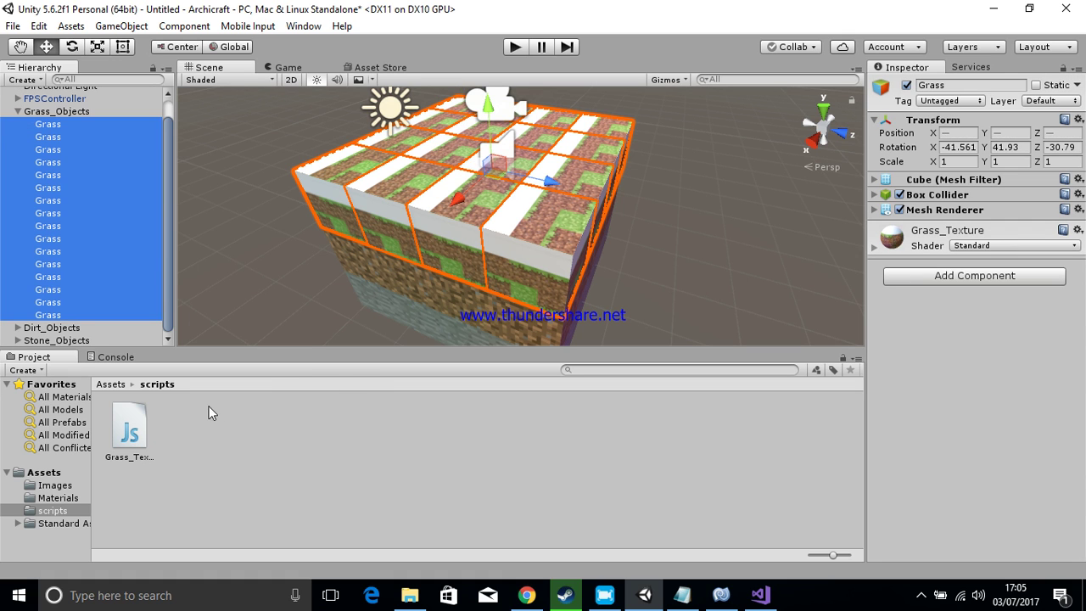
left_click_drag(129, 429, 983, 346)
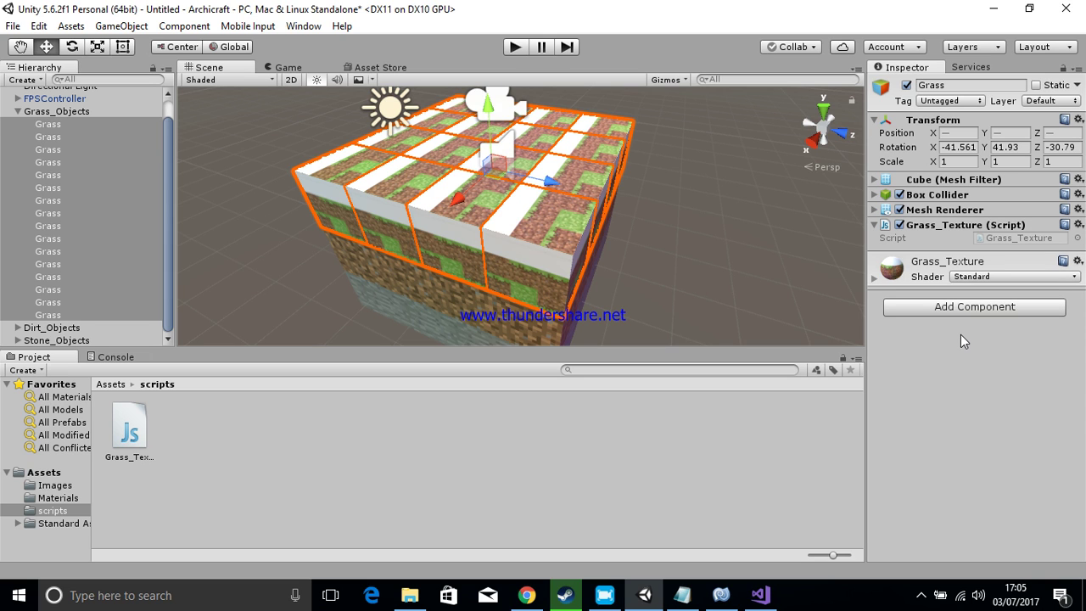
Step: Collapse the Grass_Objects group and run the scene briefly in play mode to check the texture on the grass blocks
left_click(17, 112)
left_click(77, 235)
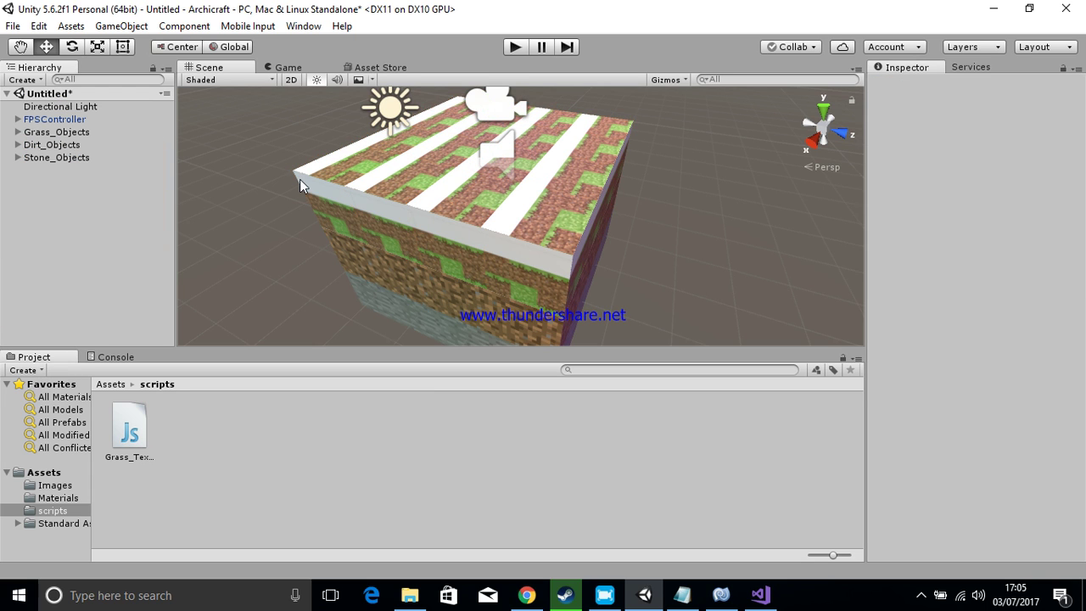
left_click(513, 49)
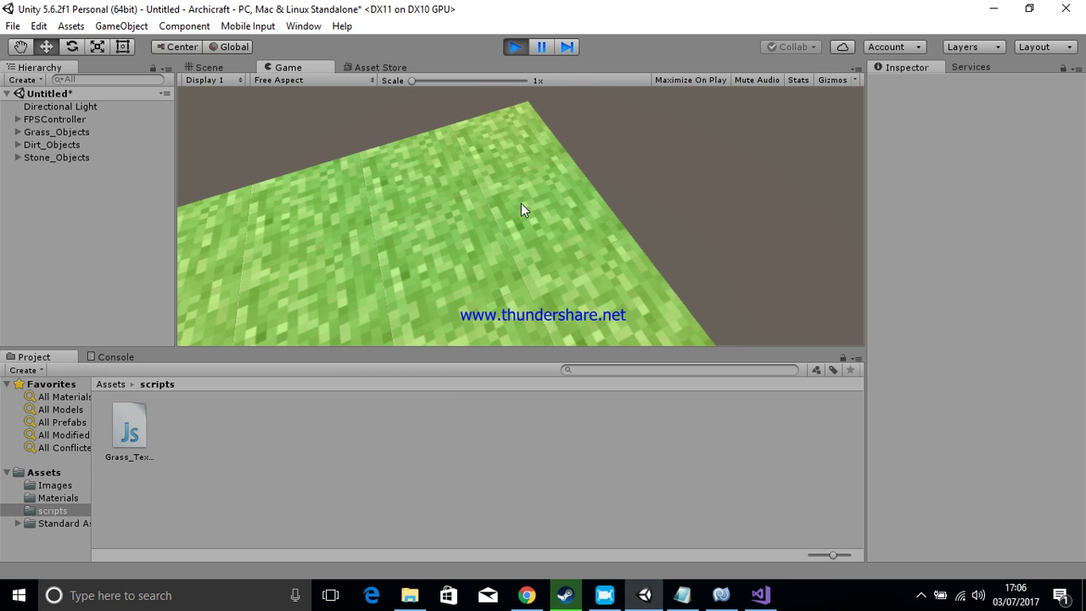
left_click(517, 48)
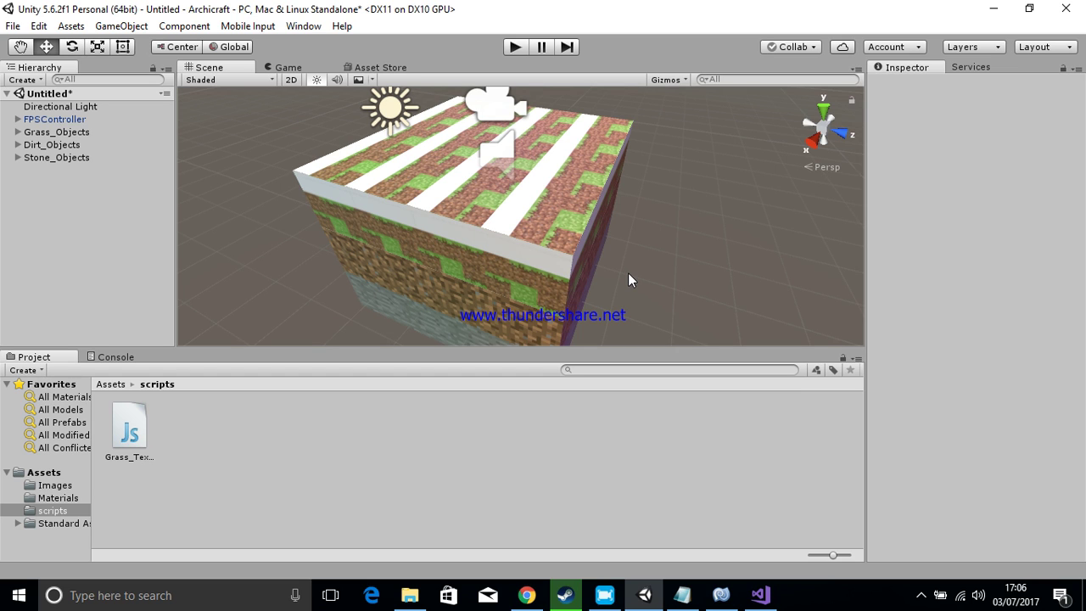
Step: Raise the FPSController higher above the grass blocks to a Y position of 3.52 and clear the selection
left_click(51, 120)
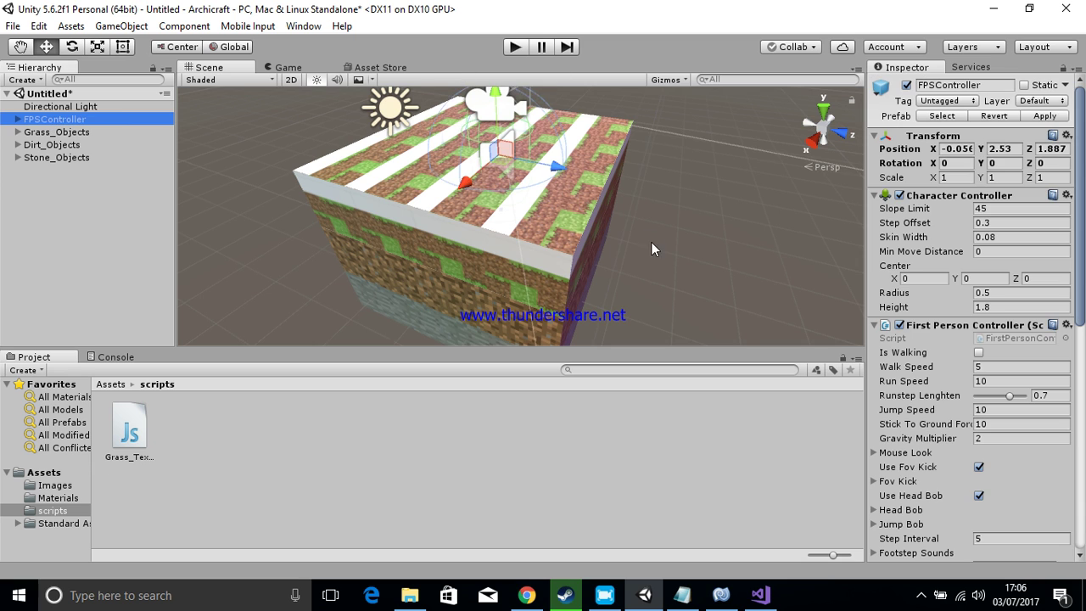
key("f")
left_click_drag(506, 157, 499, 105)
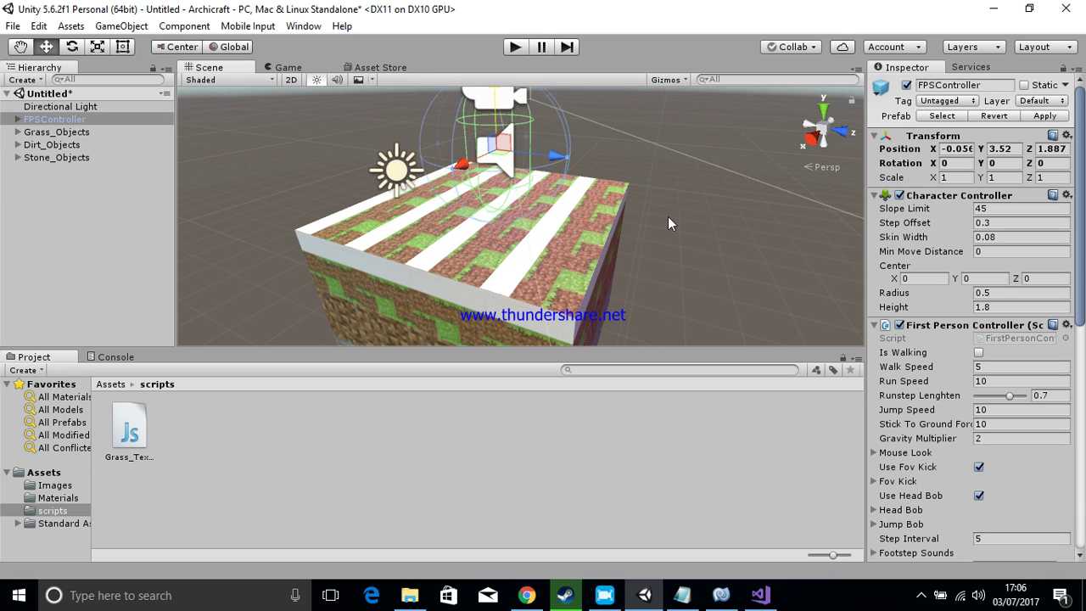
left_click_drag(669, 219, 466, 276, "alt")
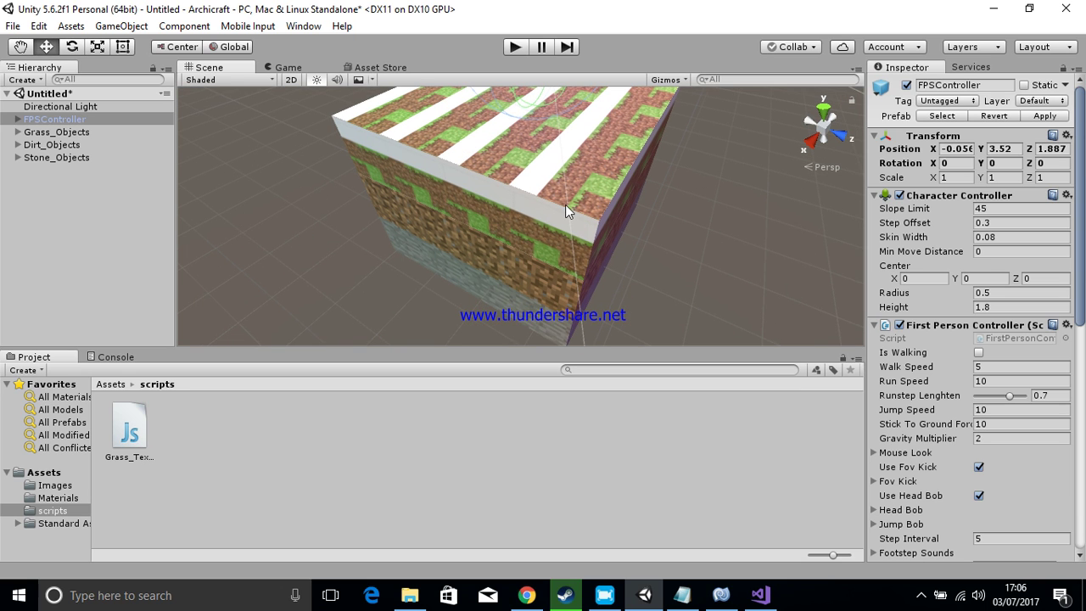
left_click(676, 229)
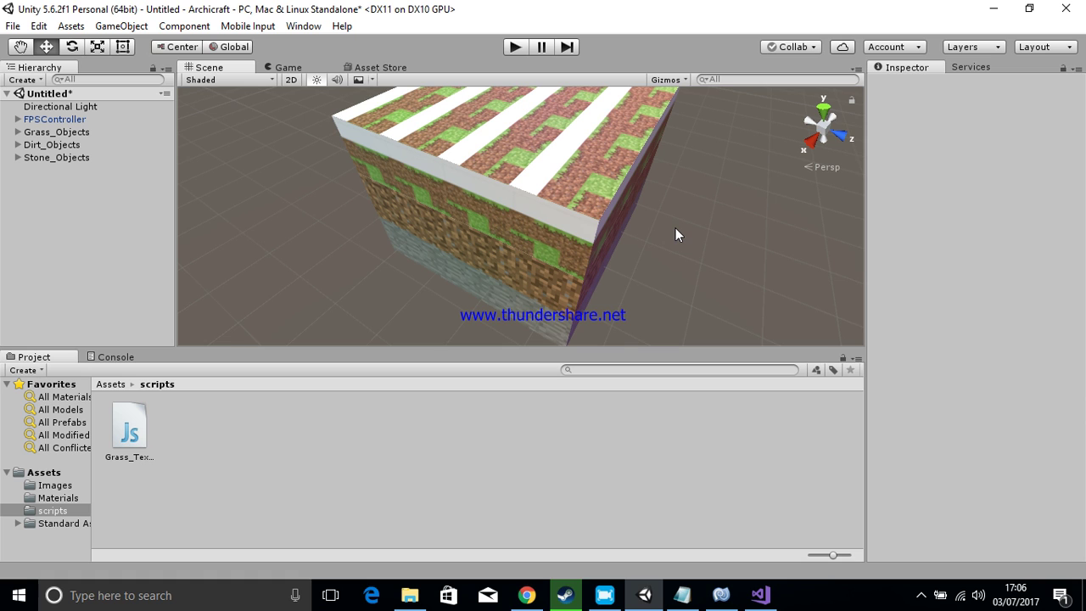
left_click(569, 190)
left_click(756, 243)
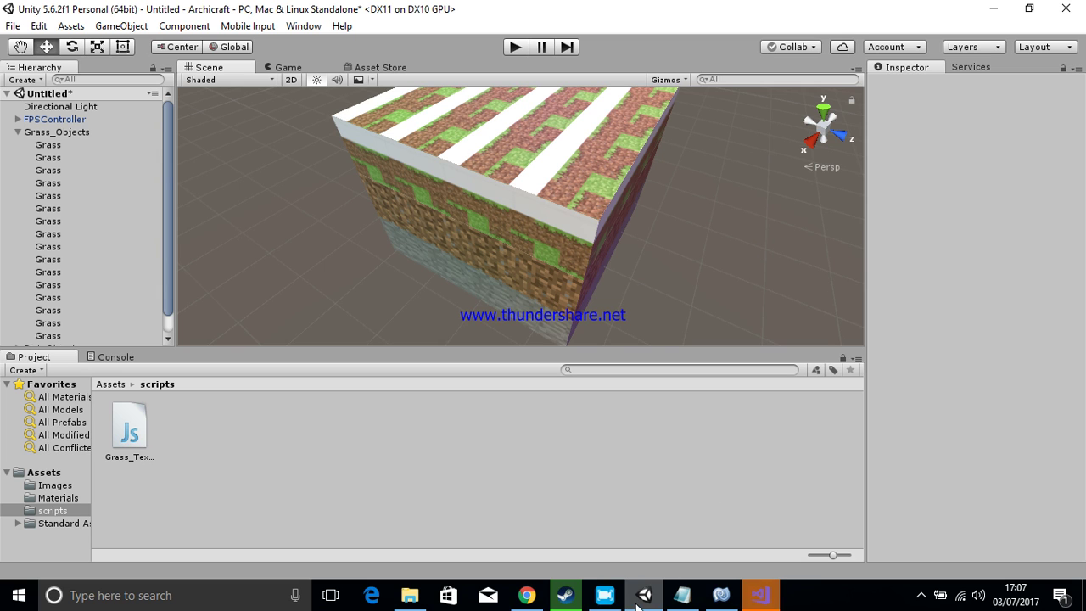
left_click(606, 602)
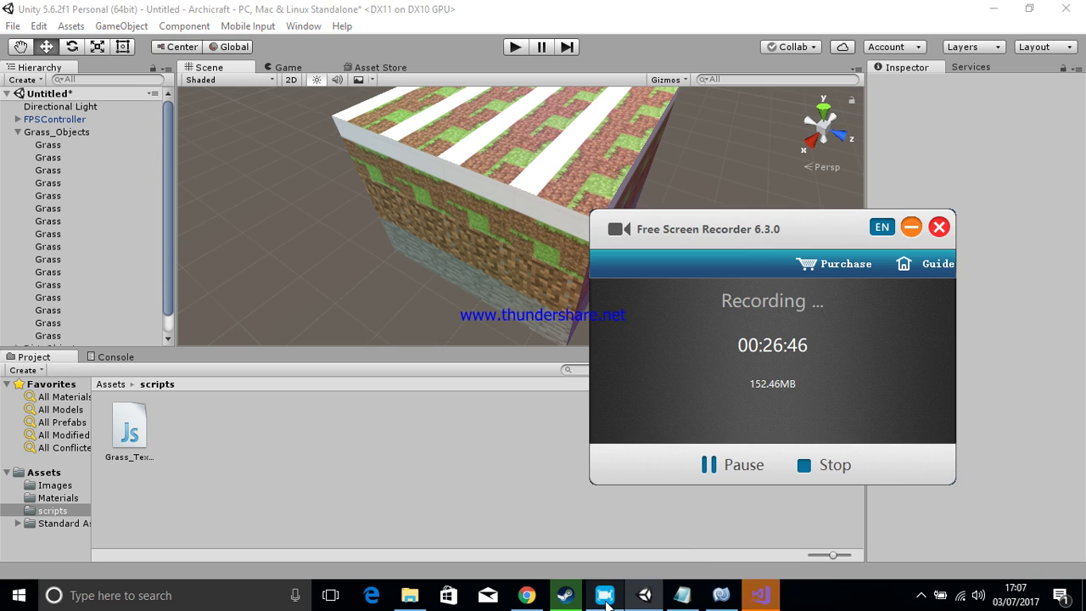